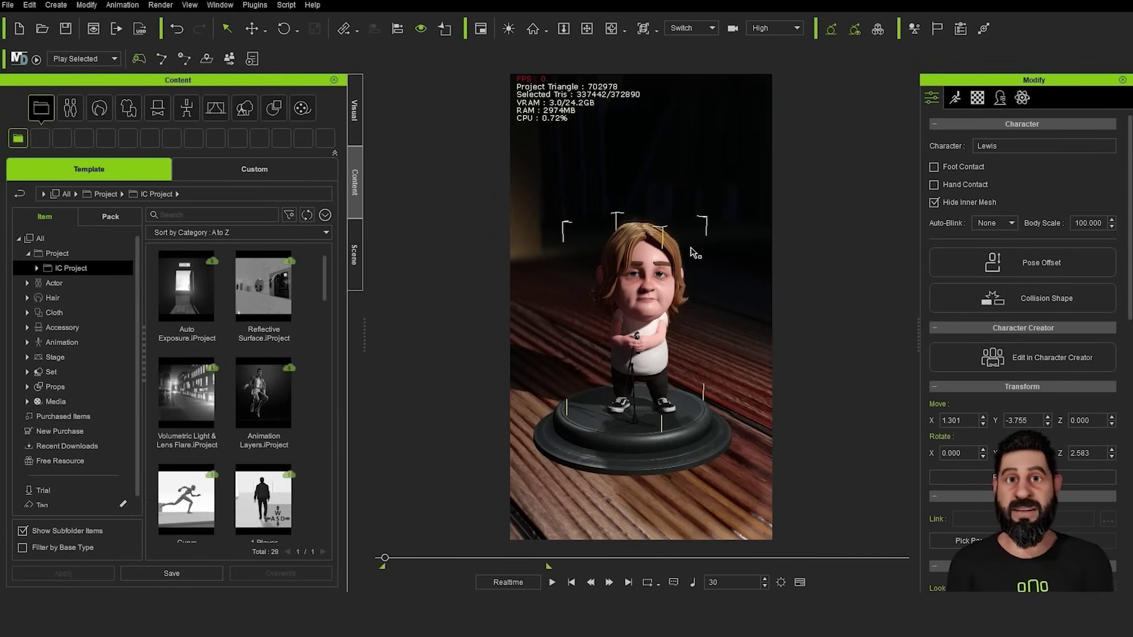
Review the output size in the video render settings without exporting, and close the settings
{"action": "left_click", "coordinate": [161, 5]}
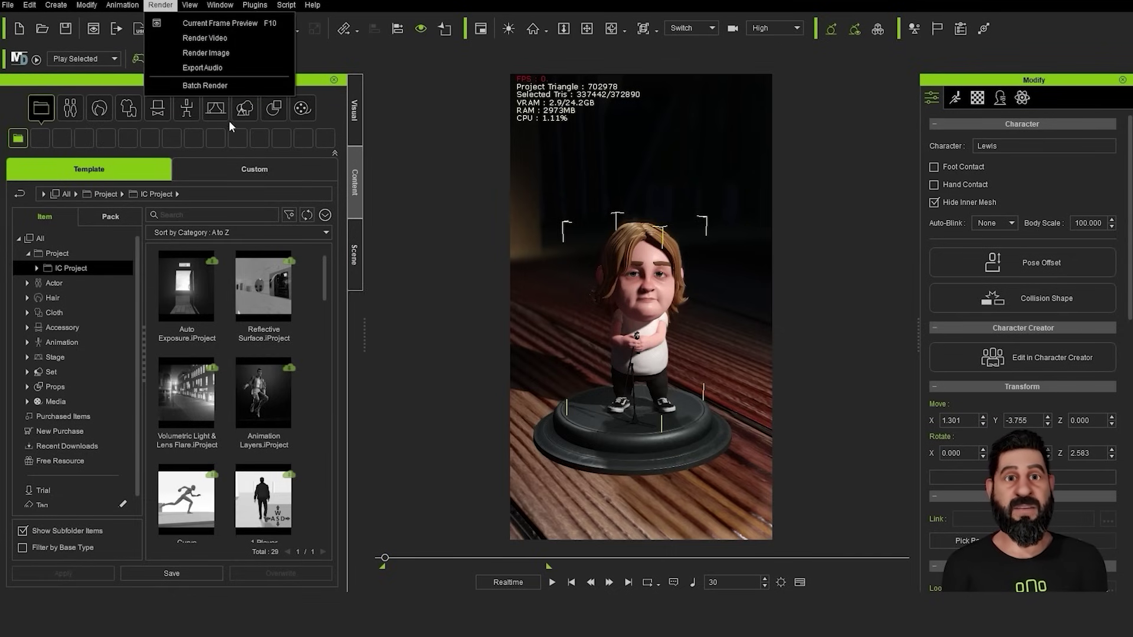
{"action": "left_click", "coordinate": [250, 39]}
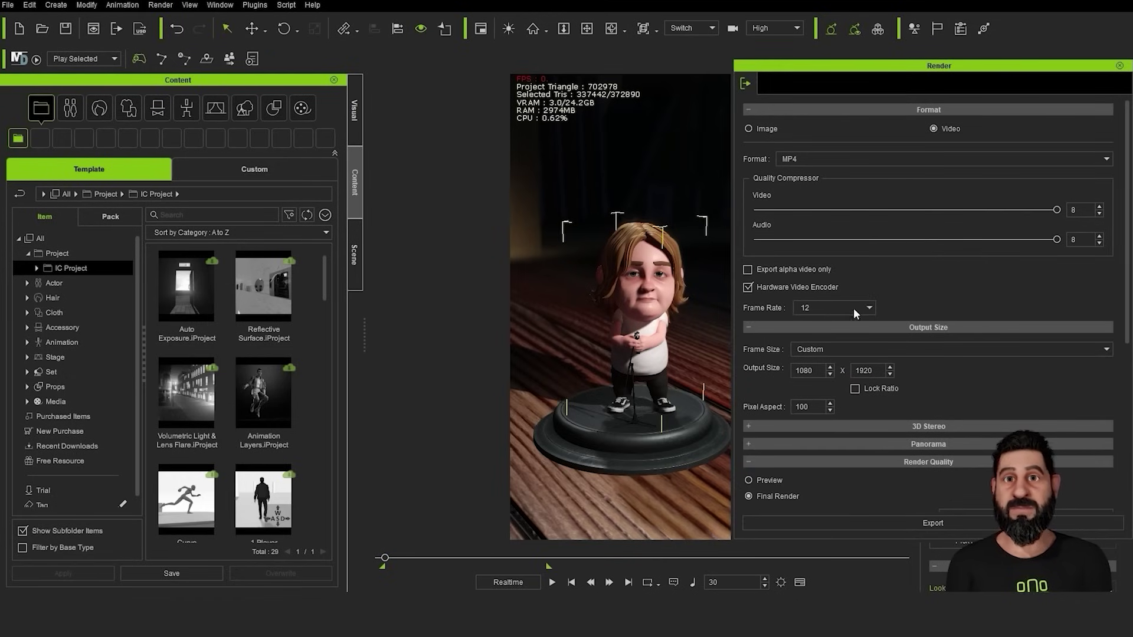
{"action": "left_click_drag", "start_coordinate": [969, 67], "coordinate": [875, 73]}
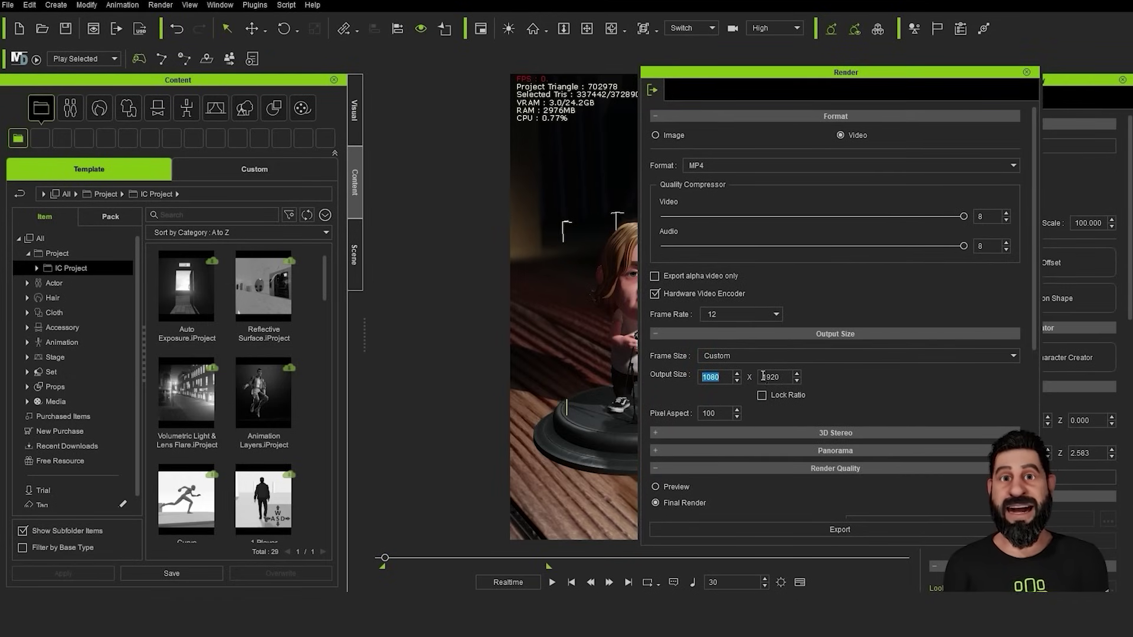
{"action": "left_click_drag", "start_coordinate": [784, 376], "coordinate": [754, 376]}
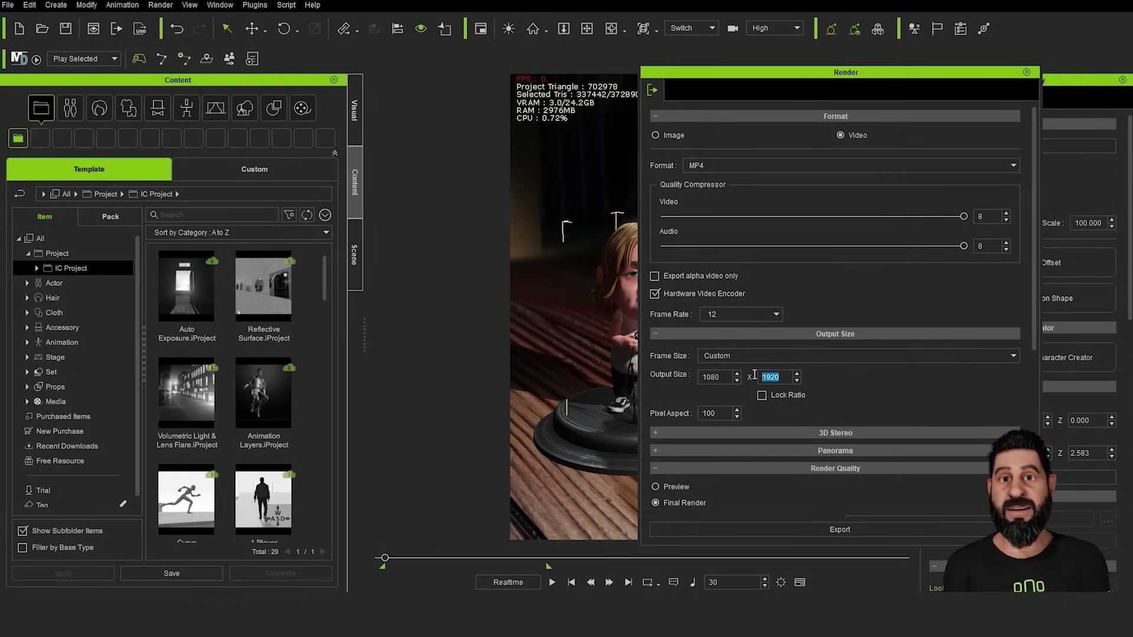
{"action": "double_click", "coordinate": [712, 378]}
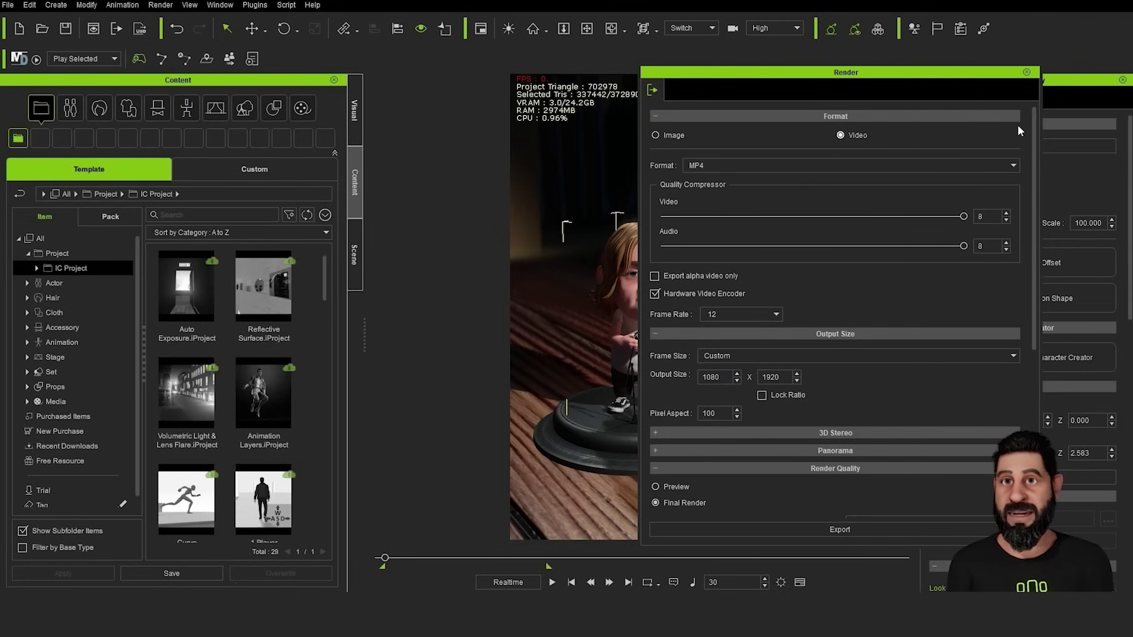
{"action": "left_click", "coordinate": [1026, 71]}
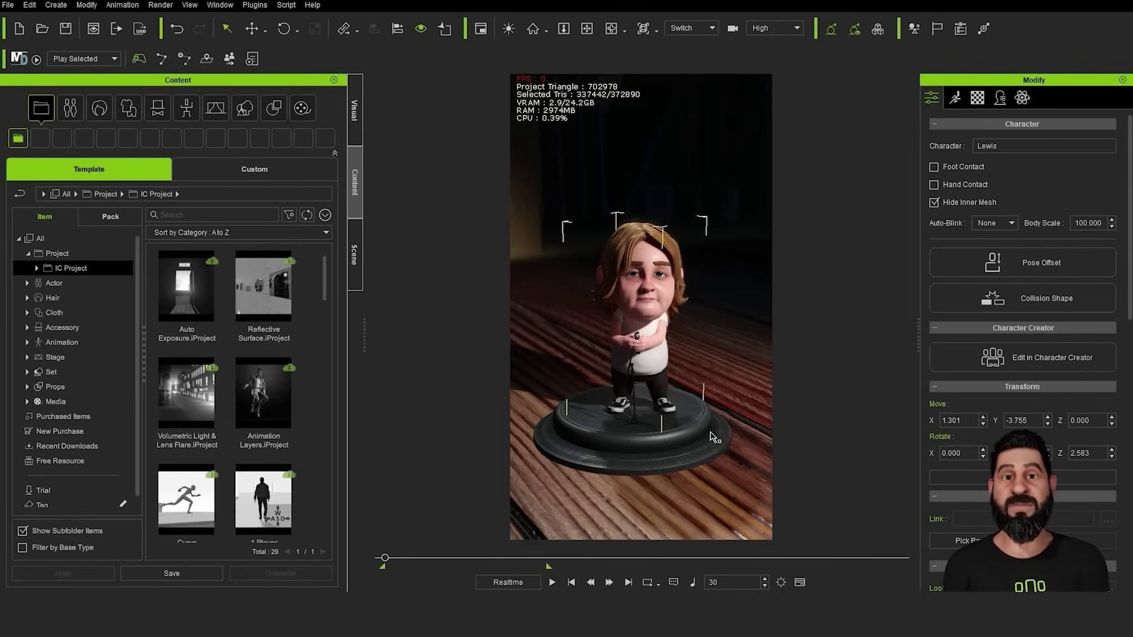
Select the wooden floor and view the whole set around the character through the Preview camera
{"action": "left_click", "coordinate": [710, 385]}
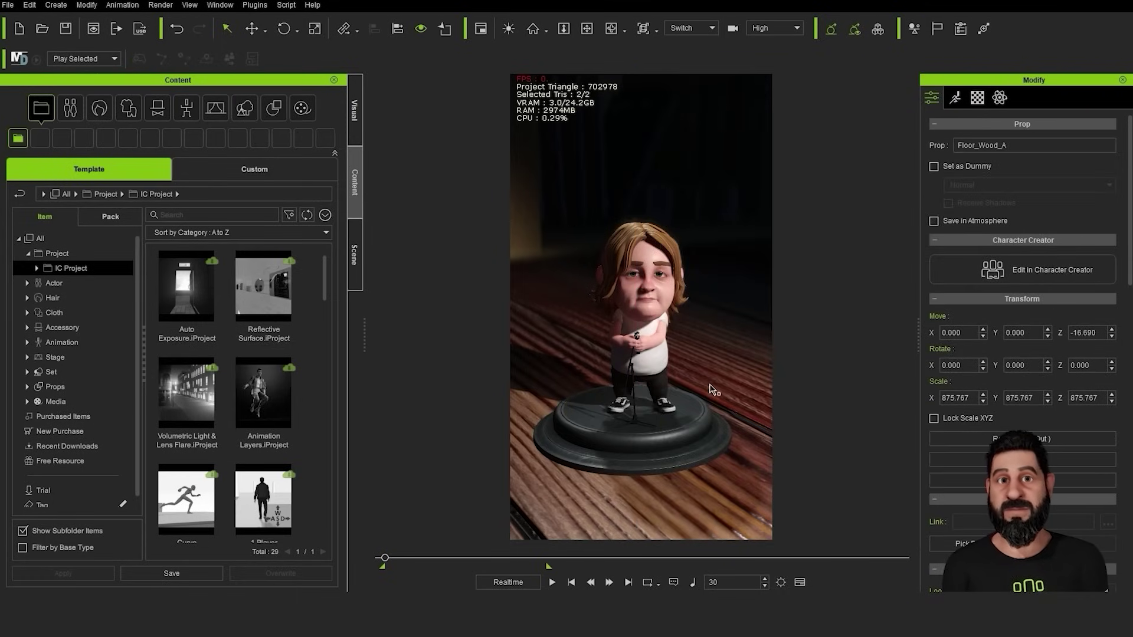
{"action": "left_click", "coordinate": [709, 30]}
{"action": "left_click", "coordinate": [703, 38]}
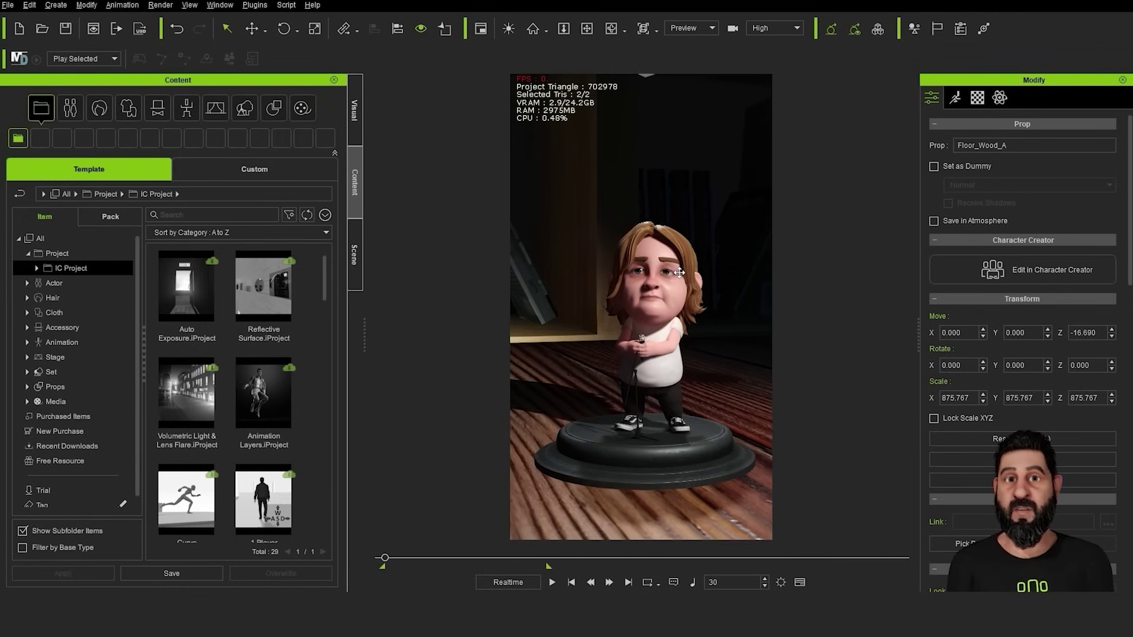
{"action": "scroll", "coordinate": [679, 273], "scroll_direction": "down", "scroll_amount": 8}
{"action": "right_click_drag", "start_coordinate": [639, 306], "coordinate": [97, 389]}
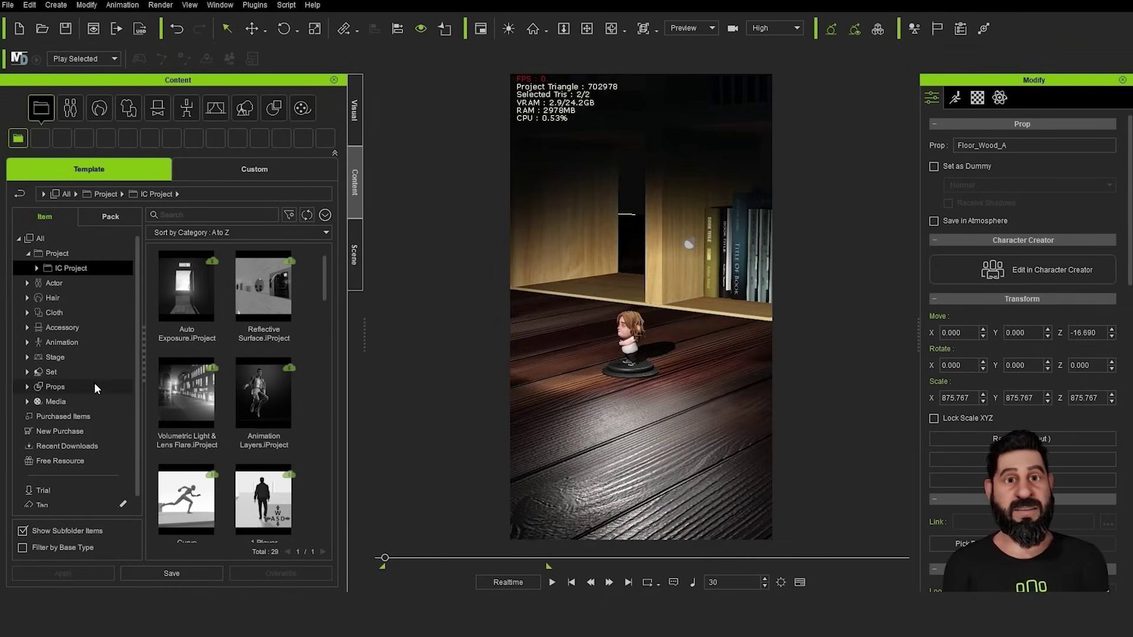
Search the props library for floor, bookcase and turntable
{"action": "left_click", "coordinate": [76, 387]}
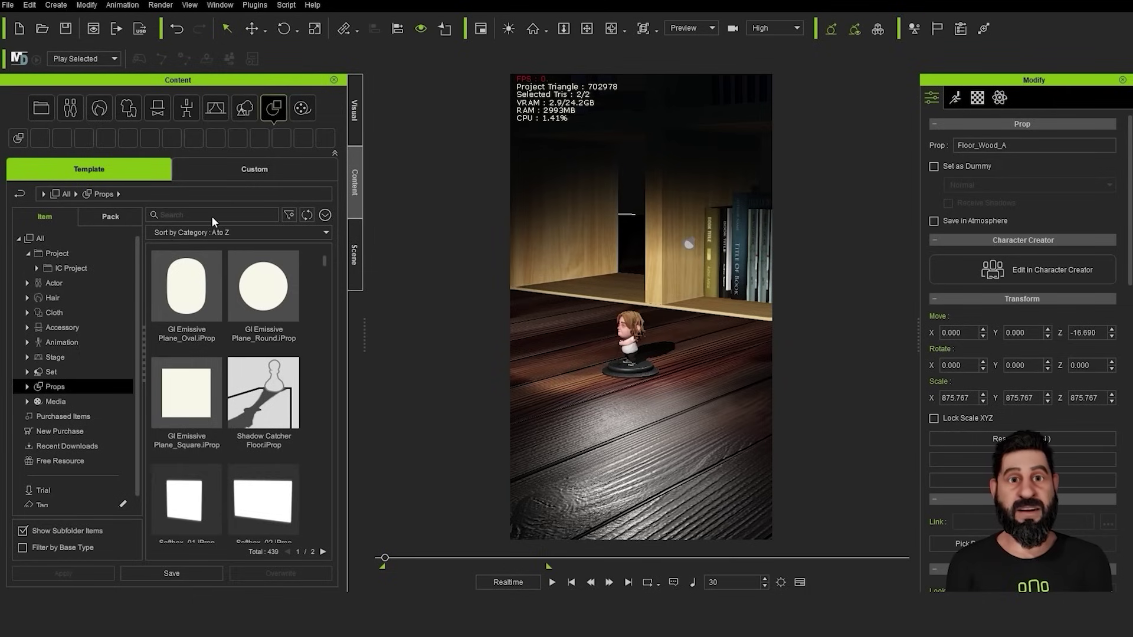
{"action": "type", "text": "floor"}
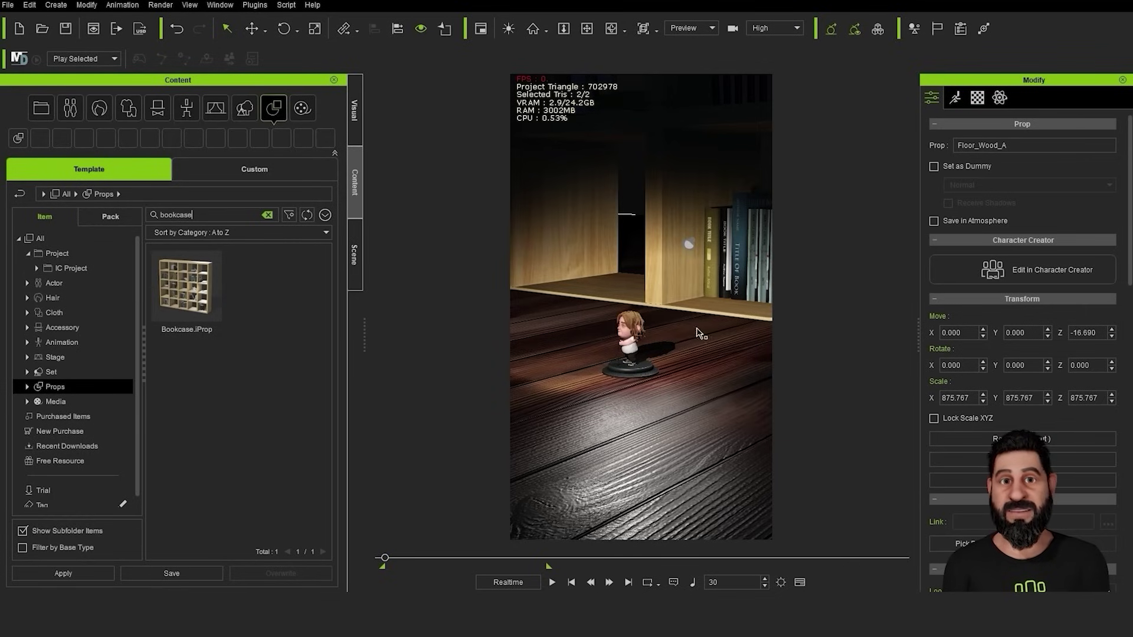
{"action": "key", "text": "ctrl+a"}
{"action": "type", "text": "turn"}
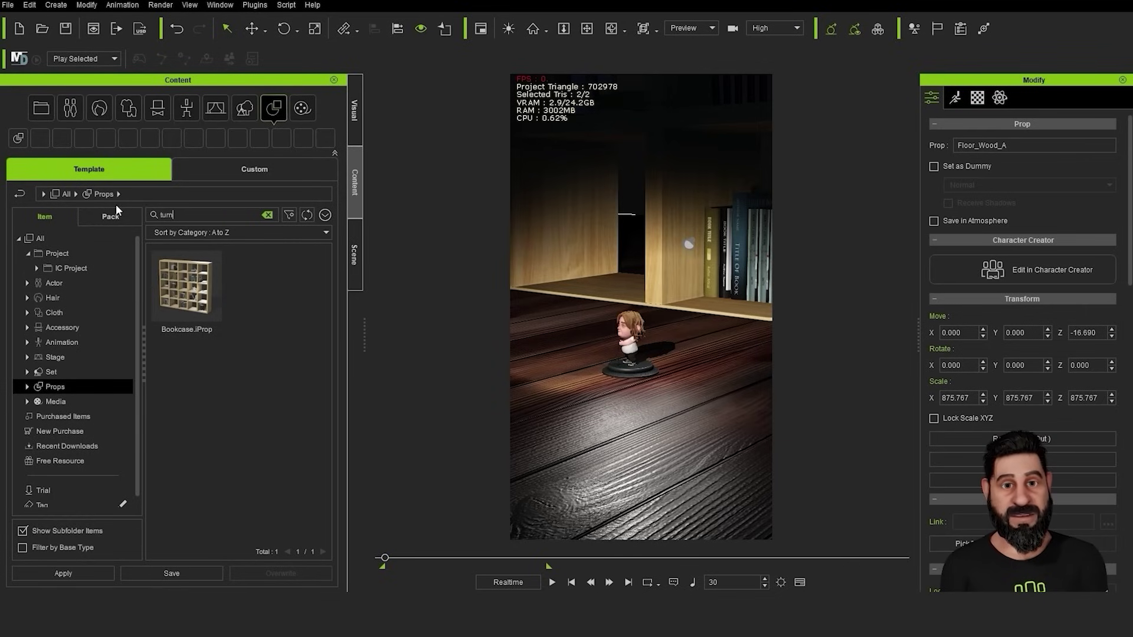
{"action": "type", "text": "table"}
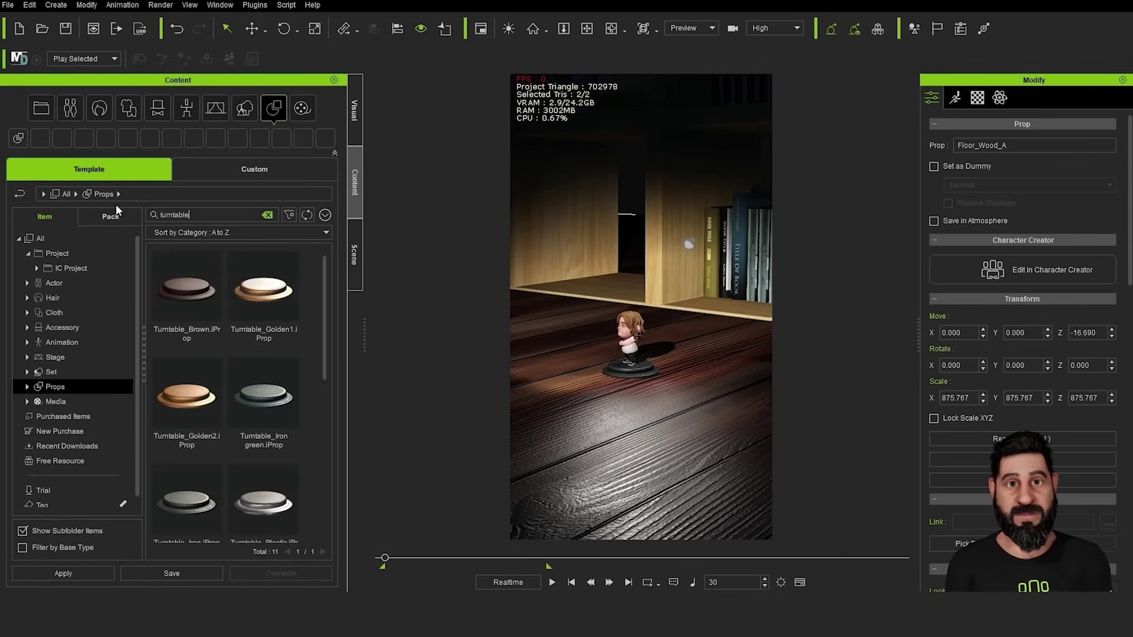
Select the mic stand and examine its placement in the character's hands and on the turntable from several angles
{"action": "scroll", "coordinate": [632, 366], "scroll_direction": "up", "scroll_amount": 10}
{"action": "right_click_drag", "start_coordinate": [581, 407], "coordinate": [641, 422]}
{"action": "left_click", "coordinate": [597, 398]}
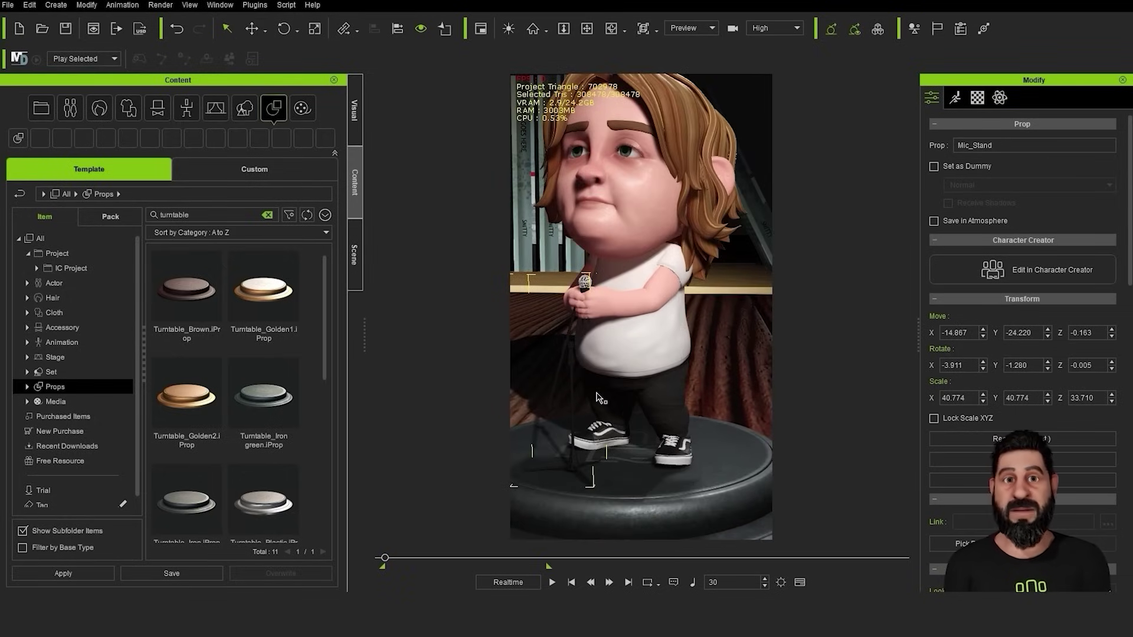
{"action": "right_click_drag", "start_coordinate": [559, 353], "coordinate": [587, 398]}
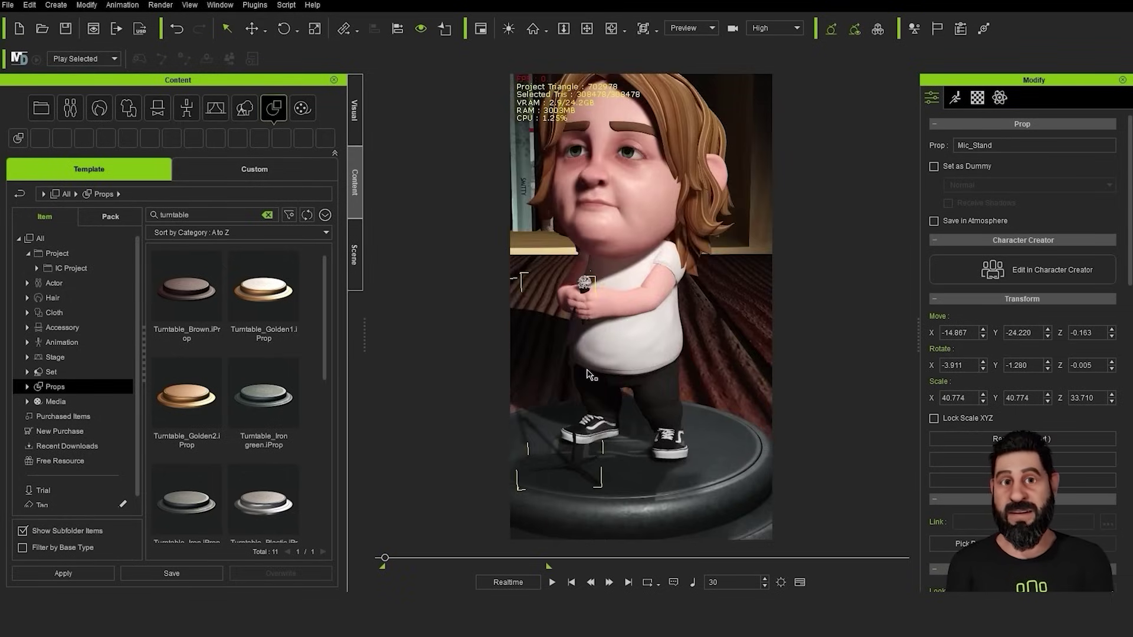
{"action": "scroll", "coordinate": [587, 398], "scroll_direction": "up", "scroll_amount": 4}
{"action": "middle_click_drag", "start_coordinate": [587, 398], "coordinate": [915, 357]}
{"action": "scroll", "coordinate": [726, 352], "scroll_direction": "down", "scroll_amount": 5}
{"action": "mouse_move", "coordinate": [726, 351]}
{"action": "right_mouse_down"}
{"action": "mouse_move", "coordinate": [880, 344]}
{"action": "mouse_move", "coordinate": [698, 335]}
{"action": "mouse_move", "coordinate": [716, 334]}
{"action": "right_mouse_up"}
{"action": "scroll", "coordinate": [695, 435], "scroll_direction": "down", "scroll_amount": 4}
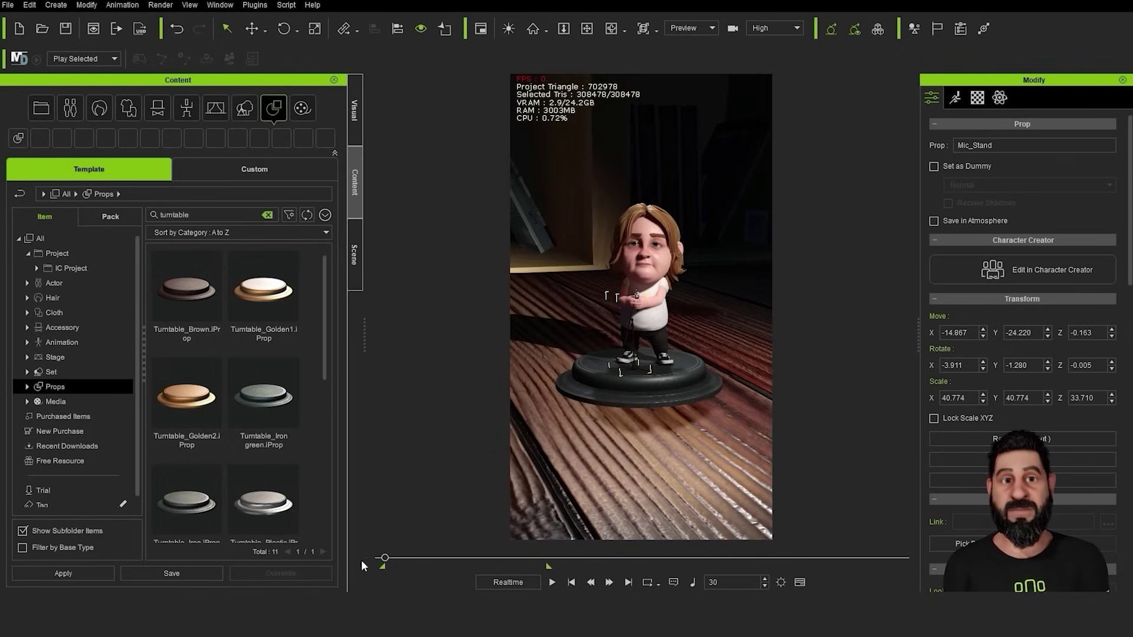
Scrub through the start of the animation and display the scene through the Preview camera
{"action": "left_click_drag", "start_coordinate": [396, 558], "coordinate": [489, 575]}
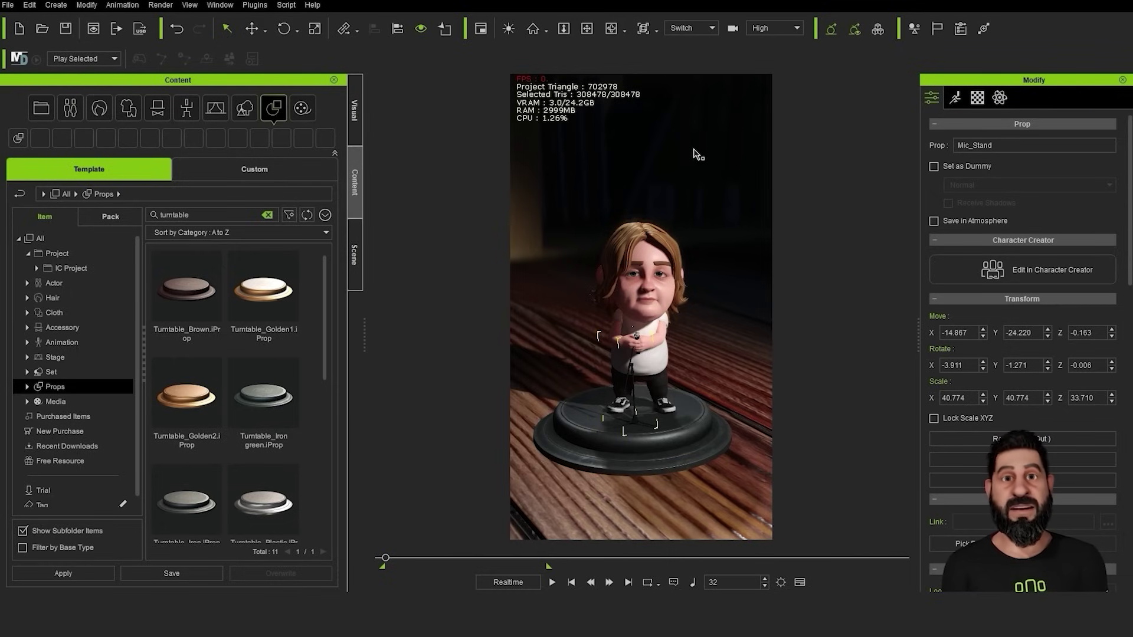
{"action": "left_click", "coordinate": [686, 39]}
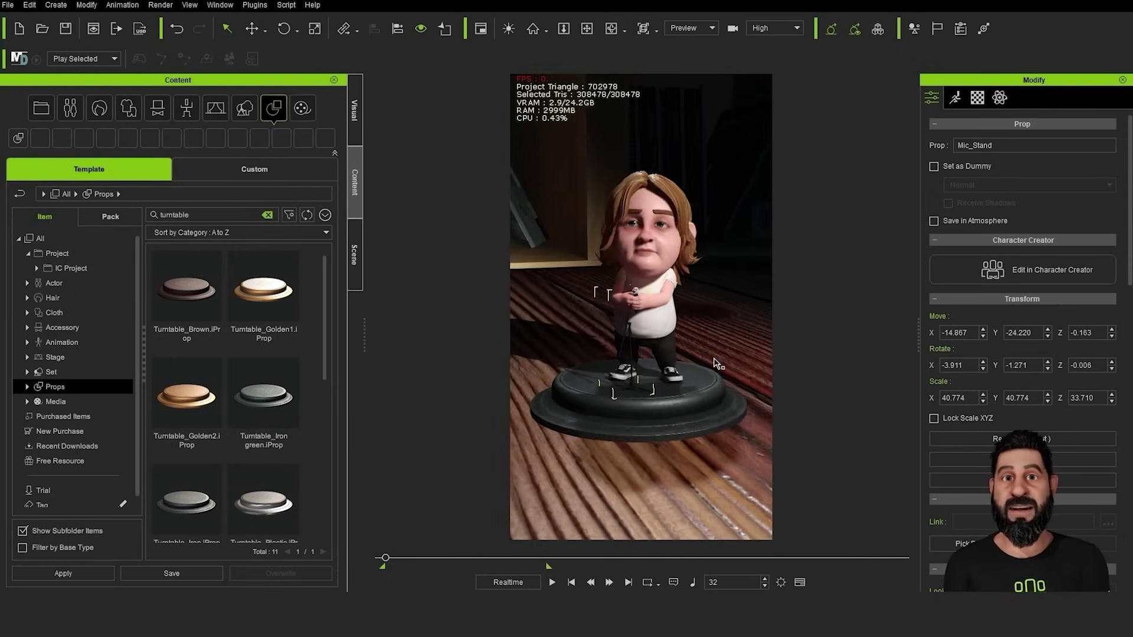
Try the Aqua, Authority and Average atmosphere presets from the stage library on the scene
{"action": "left_click", "coordinate": [354, 112]}
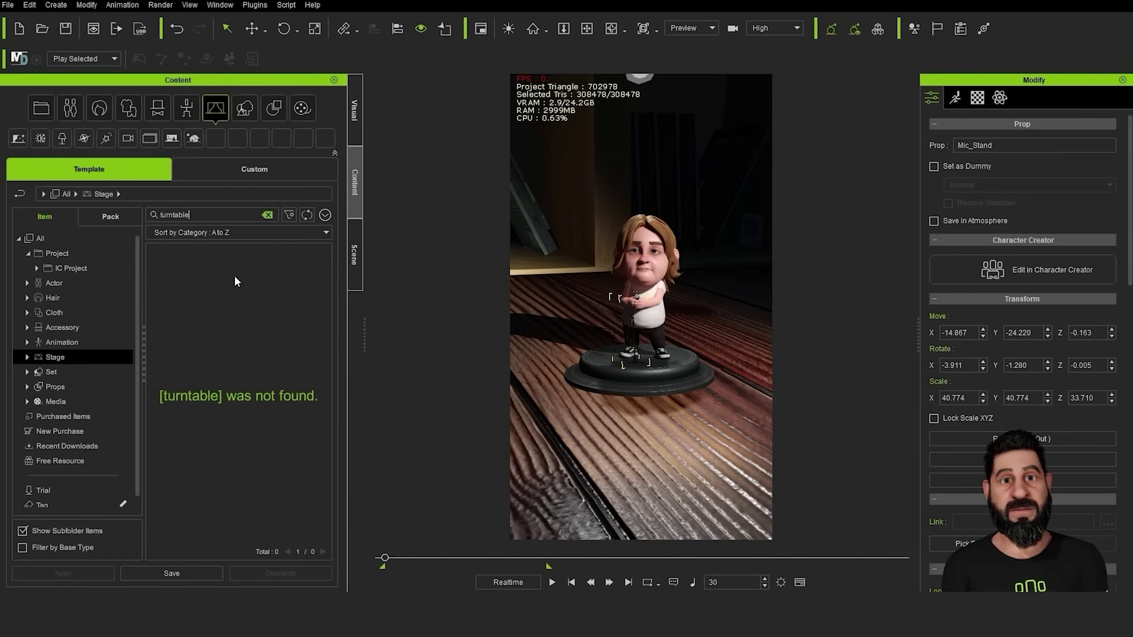
{"action": "left_click", "coordinate": [27, 357]}
{"action": "left_click", "coordinate": [91, 387]}
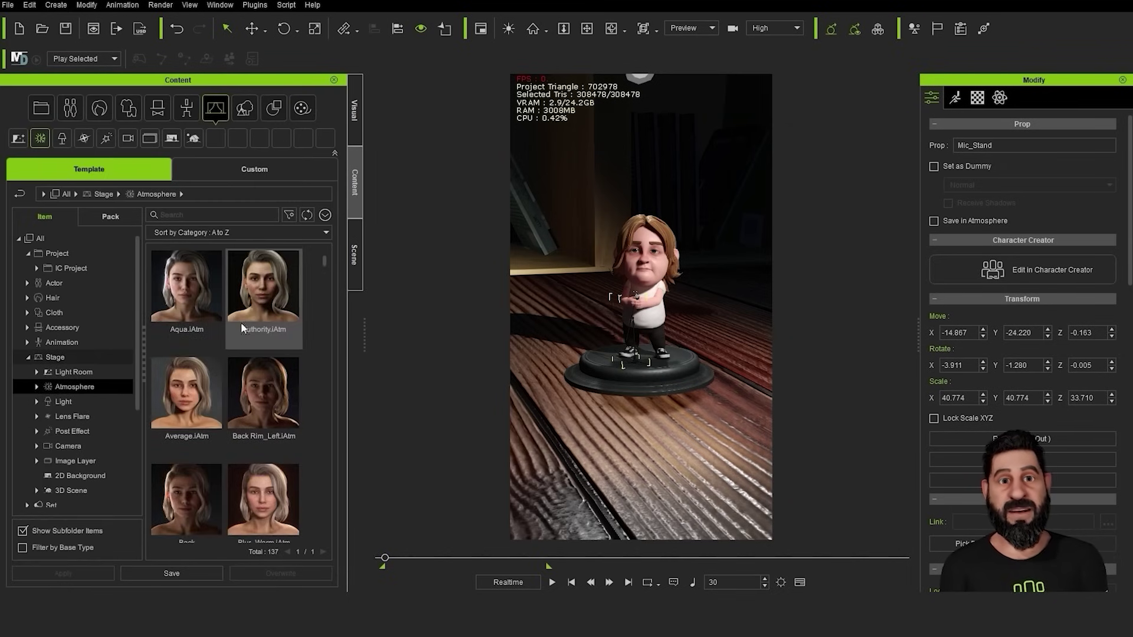
{"action": "double_click", "coordinate": [186, 289]}
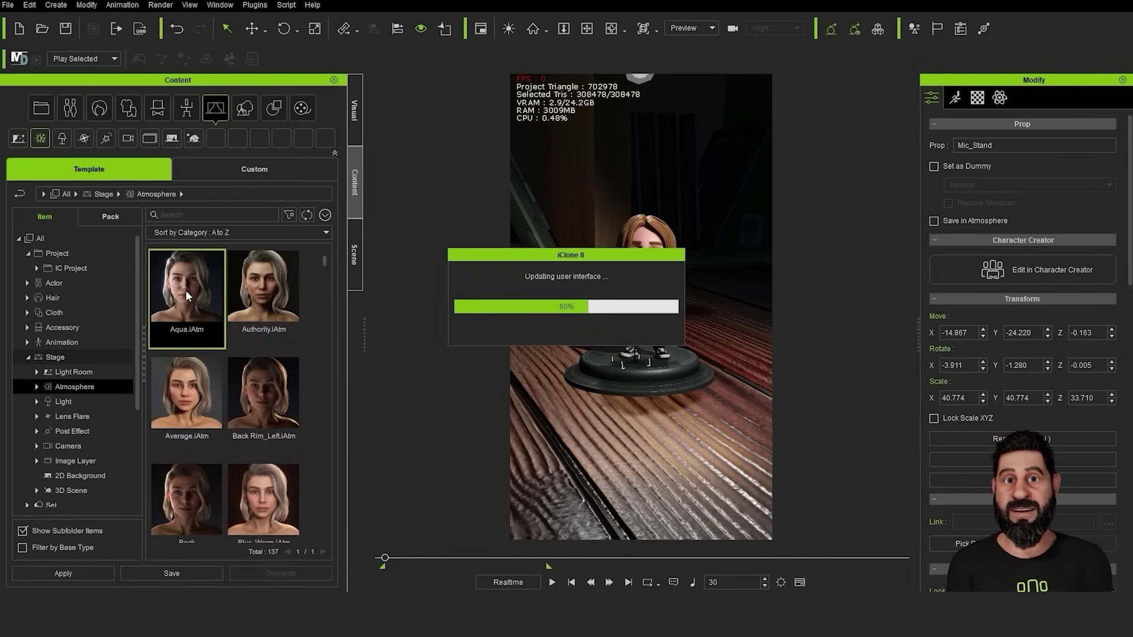
{"action": "double_click", "coordinate": [269, 297]}
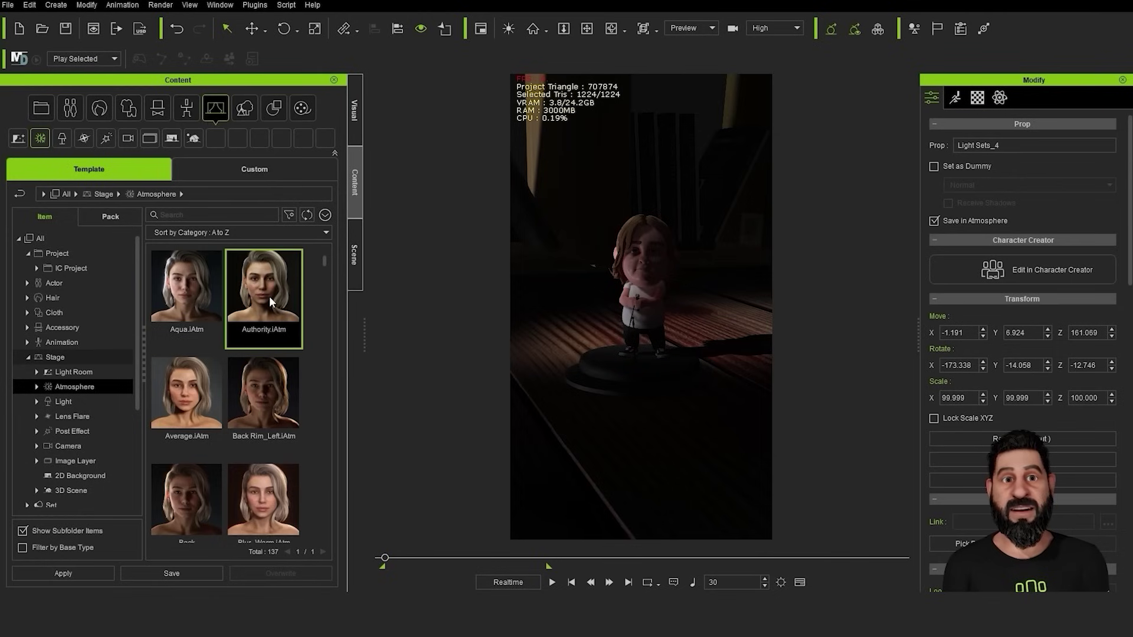
{"action": "double_click", "coordinate": [203, 403]}
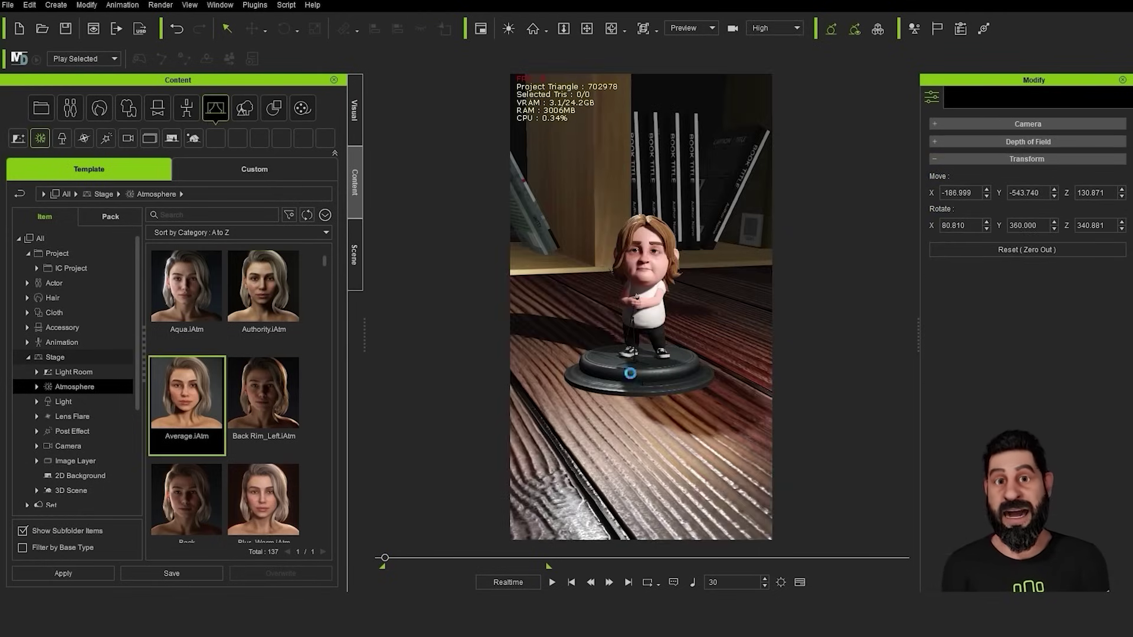
Check the lighting around the character from another angle and undo the atmosphere preset
{"action": "scroll", "coordinate": [631, 375], "scroll_direction": "up", "scroll_amount": 4}
{"action": "scroll", "coordinate": [631, 375], "scroll_direction": "down", "scroll_amount": 3}
{"action": "right_click_drag", "start_coordinate": [713, 373], "coordinate": [672, 355]}
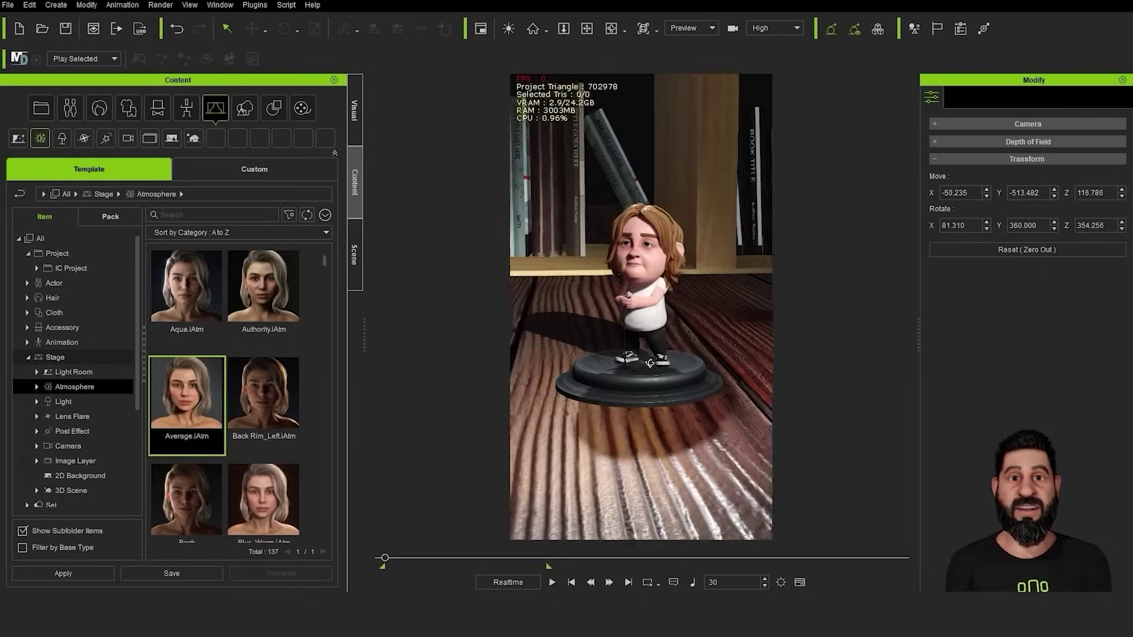
{"action": "key", "text": "ctrl+z"}
In the scene's object list, toggle the Back spotlight and set its multiplier to 2.24
{"action": "left_click", "coordinate": [352, 121]}
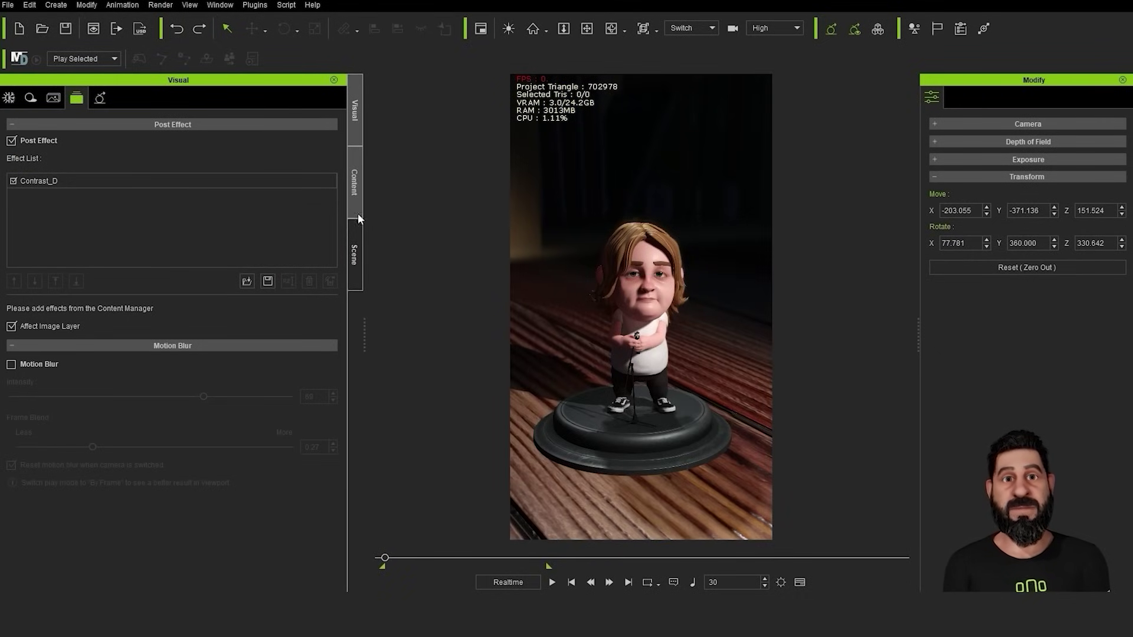
{"action": "left_click", "coordinate": [354, 253]}
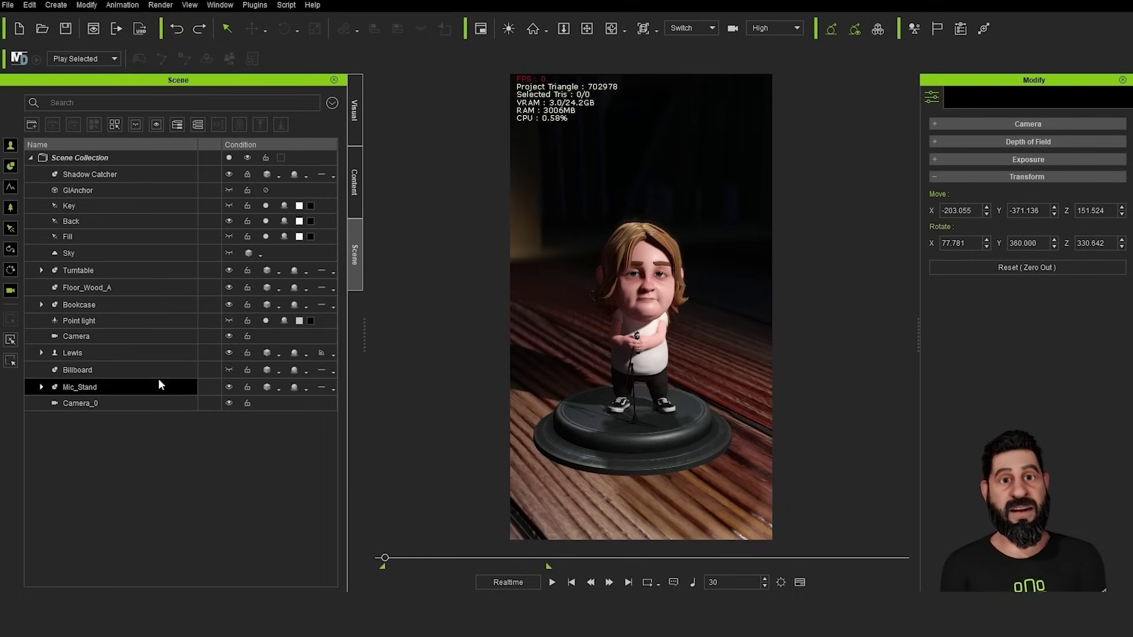
{"action": "left_click", "coordinate": [141, 205]}
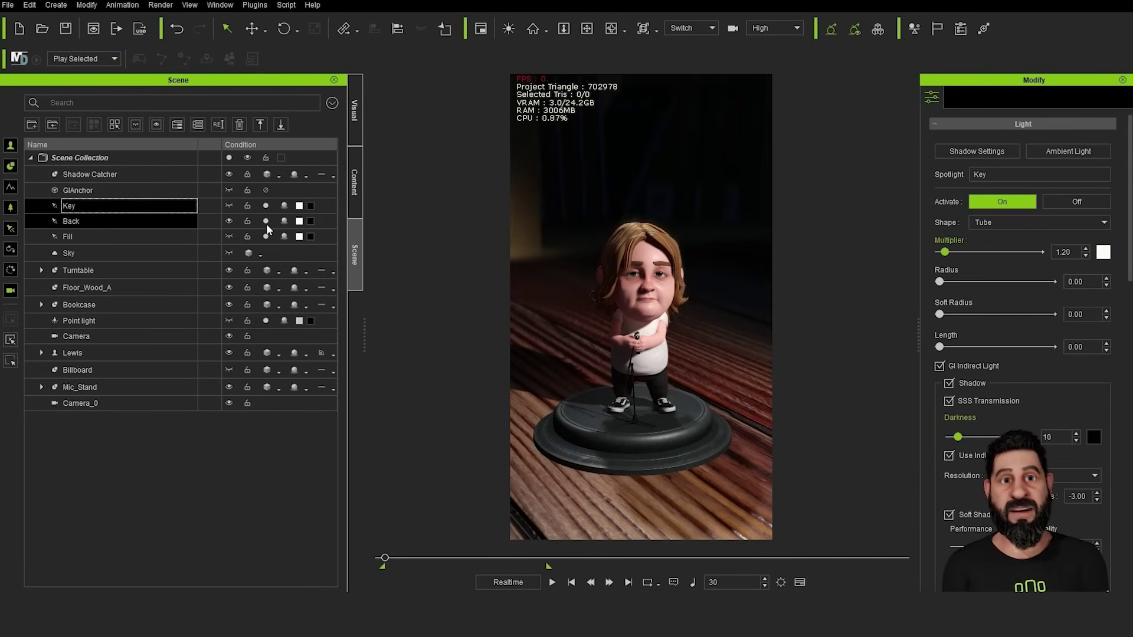
{"action": "left_click", "coordinate": [267, 224]}
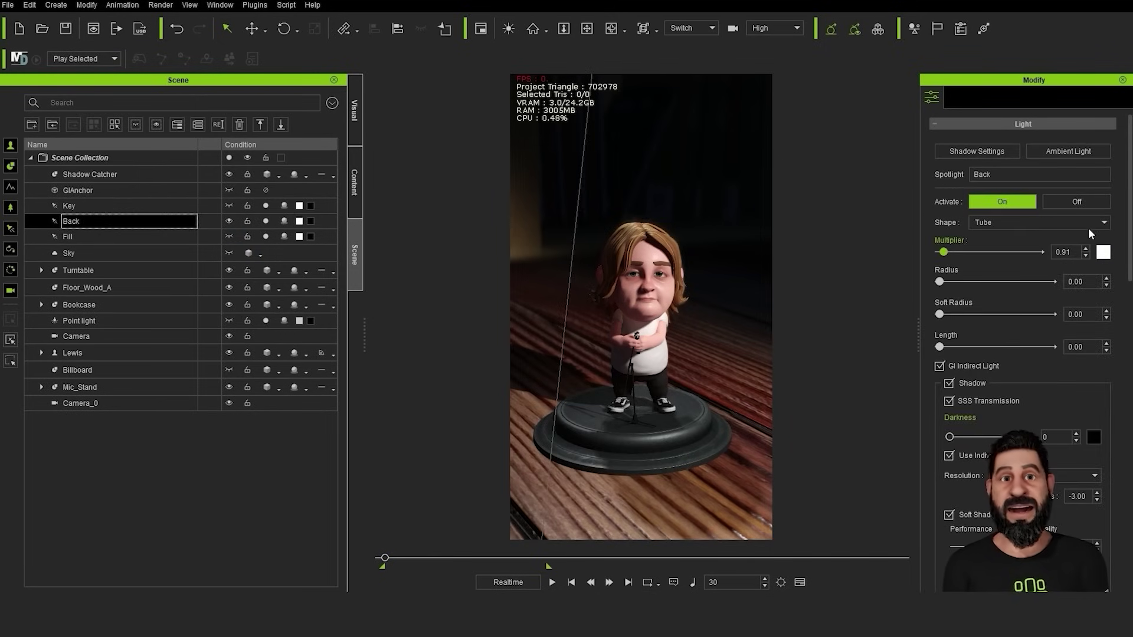
{"action": "left_click_drag", "start_coordinate": [944, 252], "coordinate": [950, 252]}
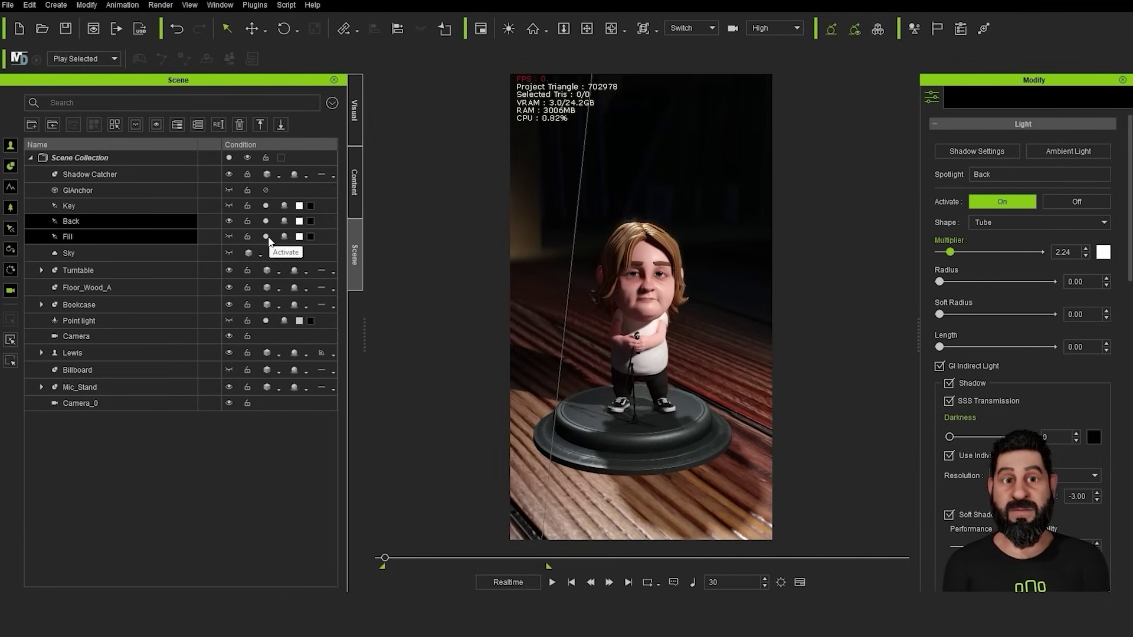
Toggle the Fill spotlight to compare its effect and set its multiplier to 1.12
{"action": "left_click", "coordinate": [139, 237]}
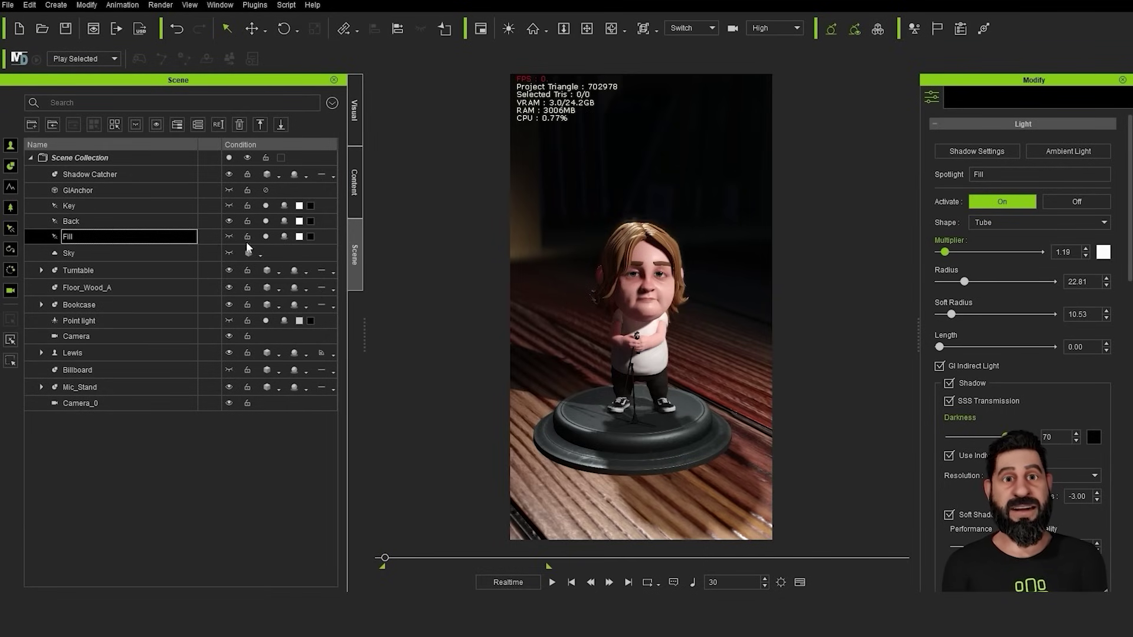
{"action": "left_click", "coordinate": [265, 237]}
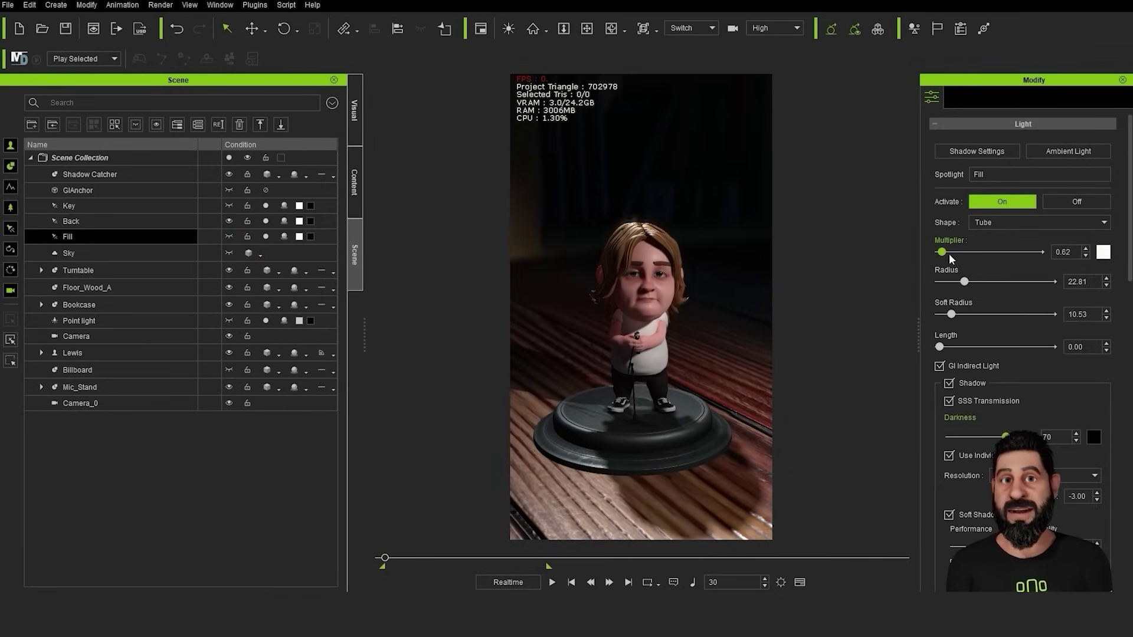
{"action": "left_click_drag", "start_coordinate": [949, 253], "coordinate": [953, 258]}
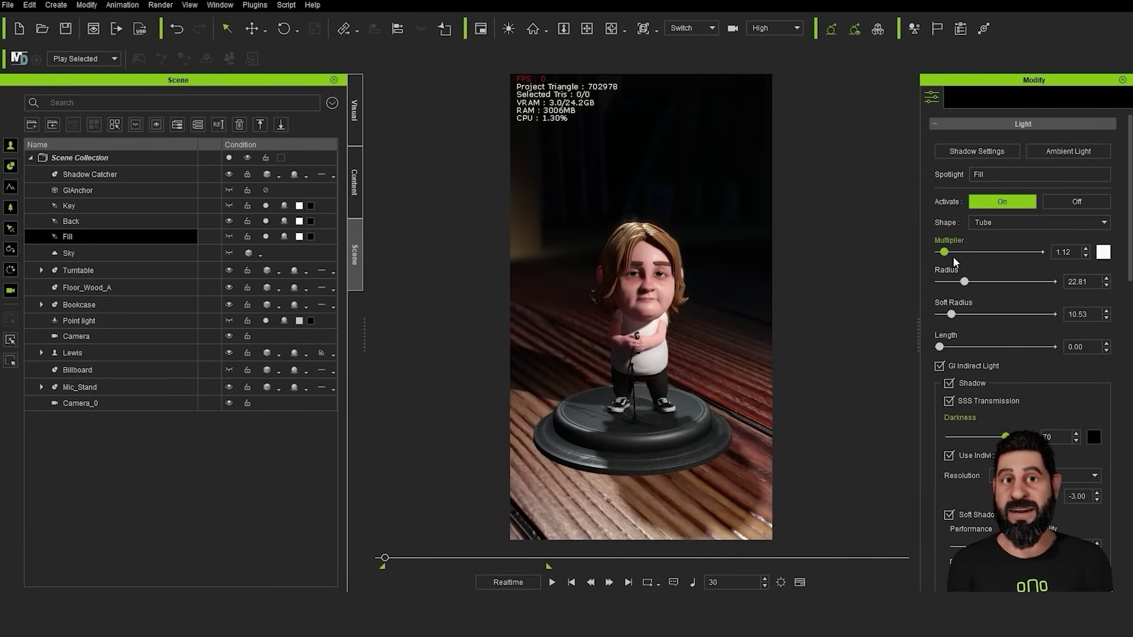
Switch the viewport from the Switch camera to the Preview camera and frame the character on the turntable
{"action": "left_click", "coordinate": [692, 28]}
{"action": "left_click", "coordinate": [690, 44]}
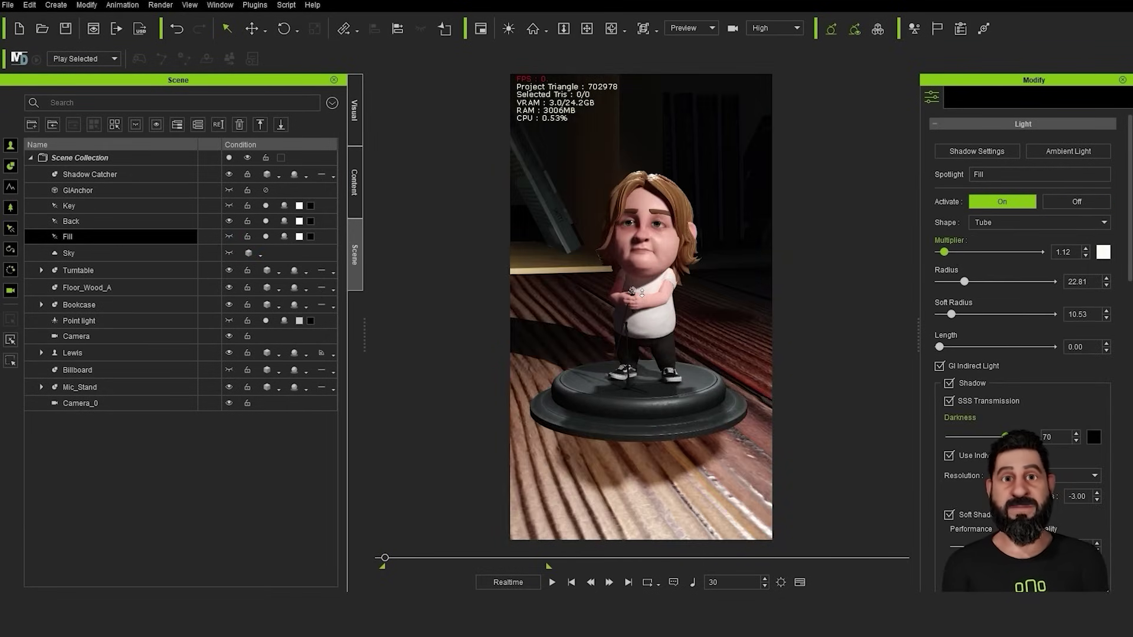
{"action": "scroll", "coordinate": [641, 307], "scroll_direction": "up", "scroll_amount": 4}
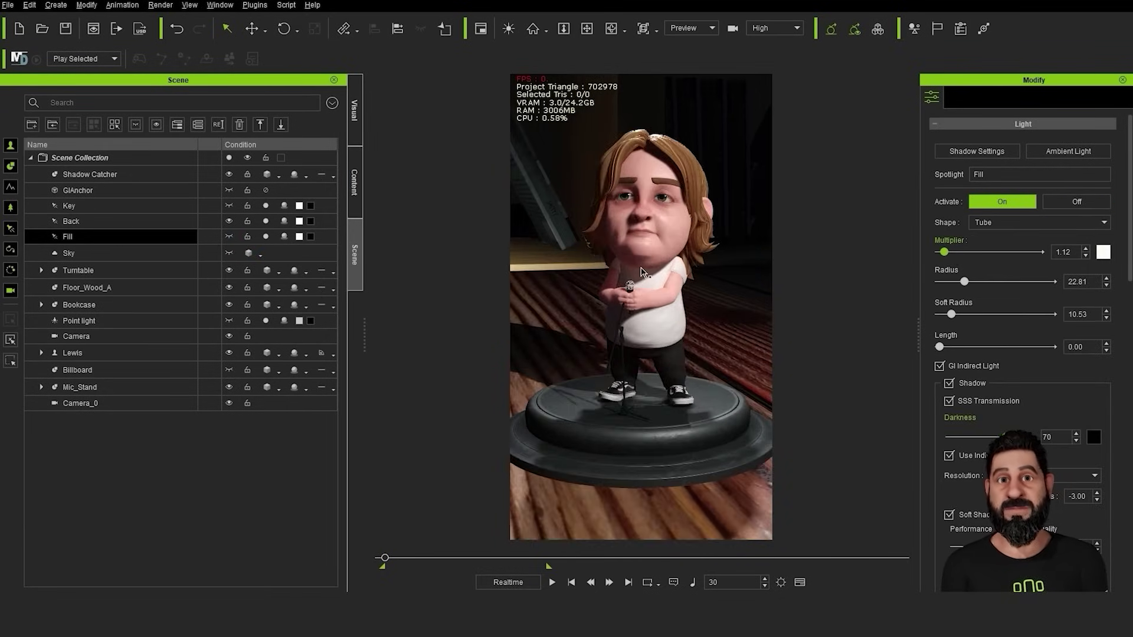
{"action": "middle_click_drag", "start_coordinate": [649, 295], "coordinate": [563, 333]}
Set the Point light's multiplier to 0.12 and deactivate the light
{"action": "left_click", "coordinate": [131, 323]}
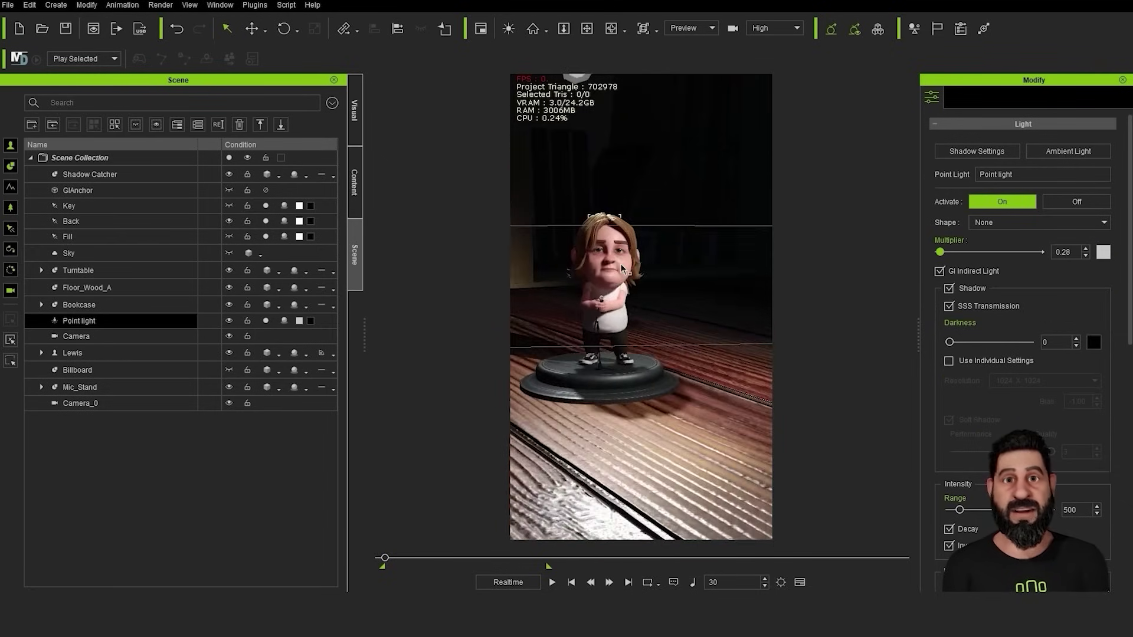
{"action": "left_click", "coordinate": [306, 353]}
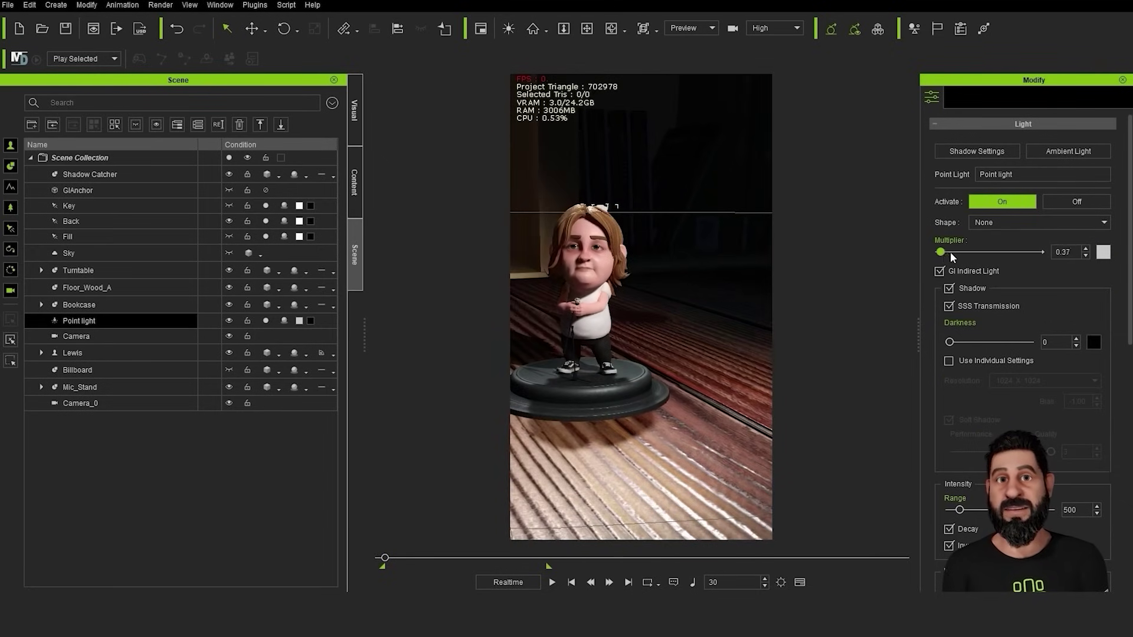
{"action": "mouse_move", "coordinate": [950, 251]}
{"action": "left_mouse_down"}
{"action": "mouse_move", "coordinate": [973, 254]}
{"action": "mouse_move", "coordinate": [944, 258]}
{"action": "left_mouse_up"}
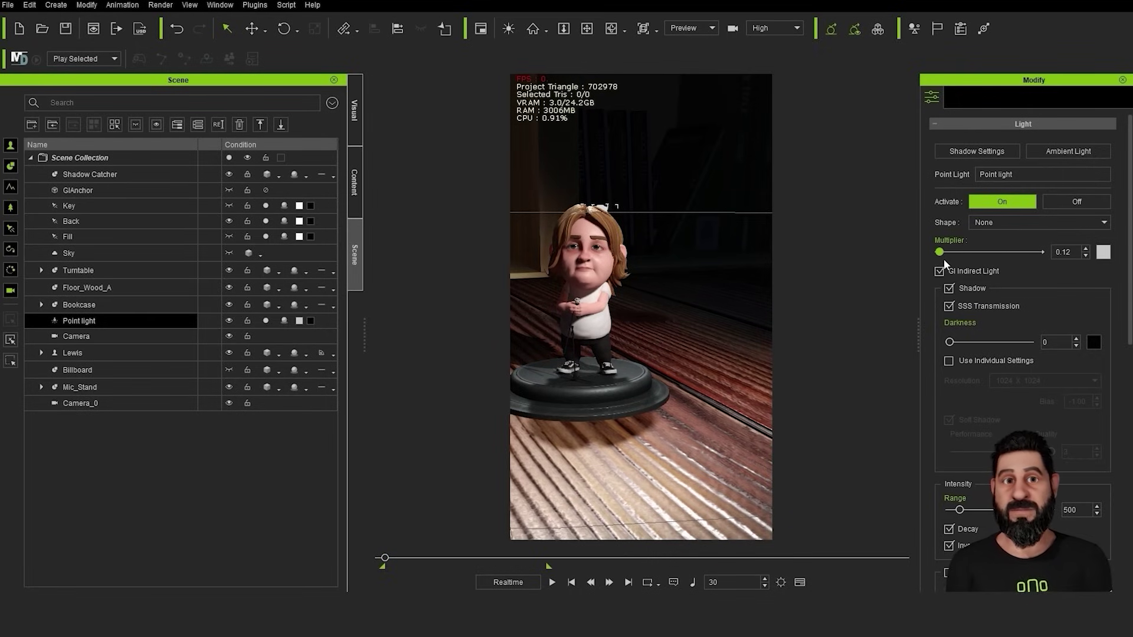
{"action": "left_click", "coordinate": [265, 319]}
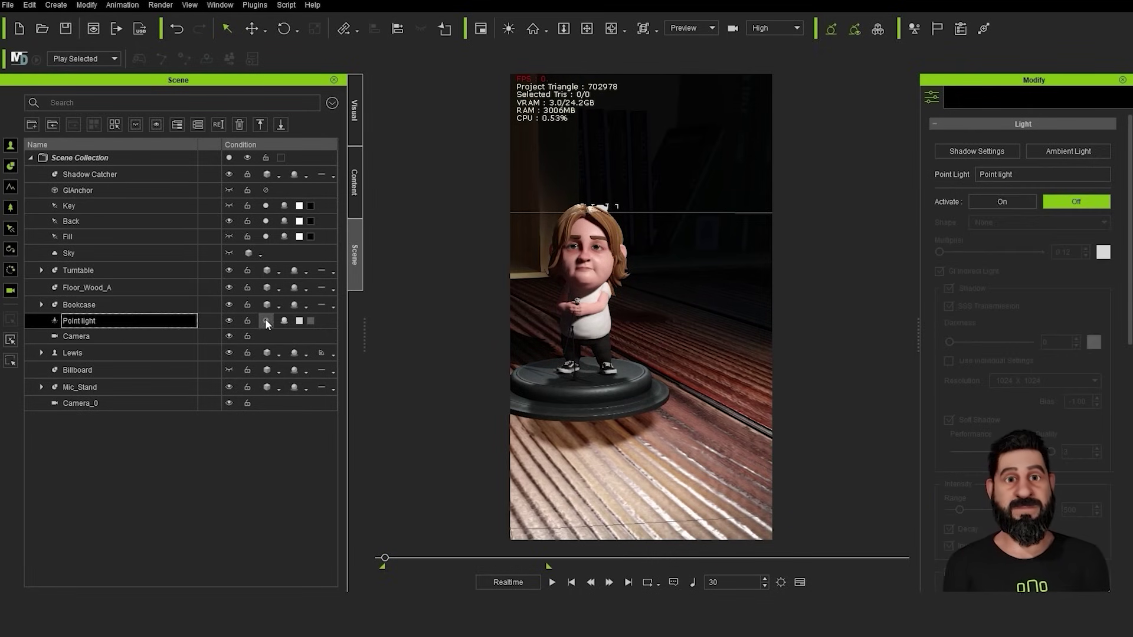
Toggle ambient occlusion in the visual settings to compare its effect on the character and set its strength to 47
{"action": "left_click", "coordinate": [357, 112]}
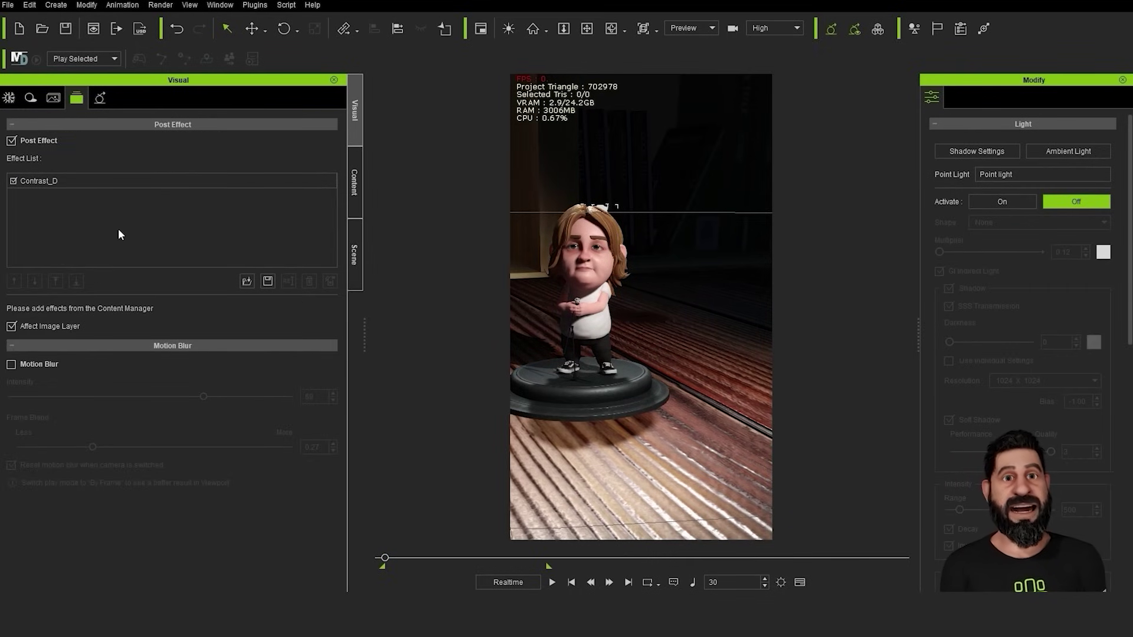
{"action": "left_click", "coordinate": [9, 97]}
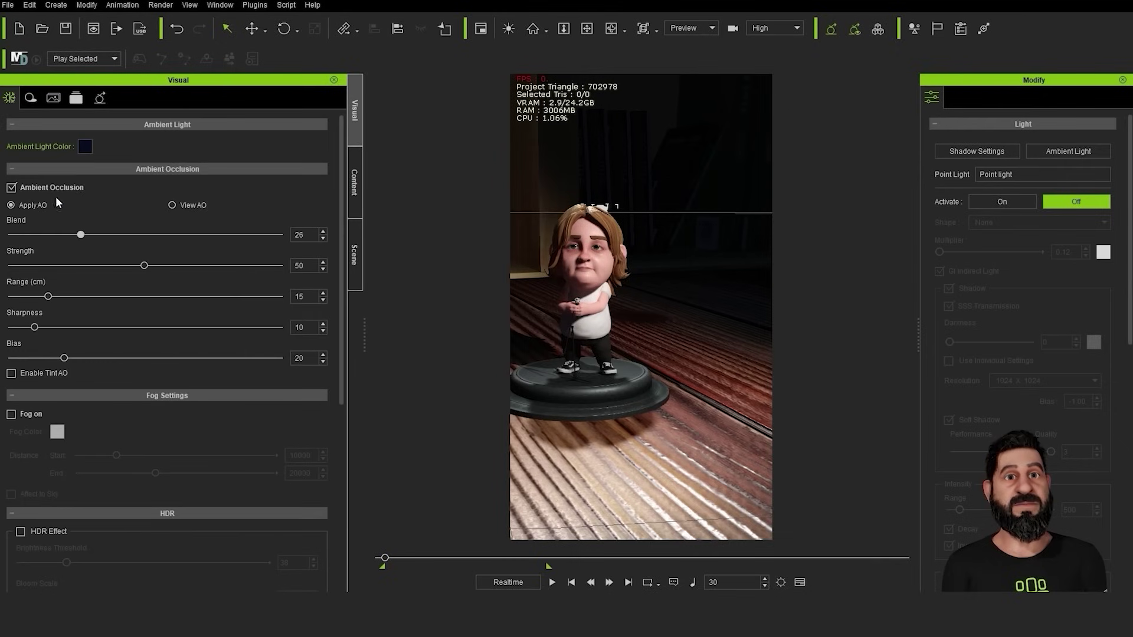
{"action": "left_click", "coordinate": [12, 189]}
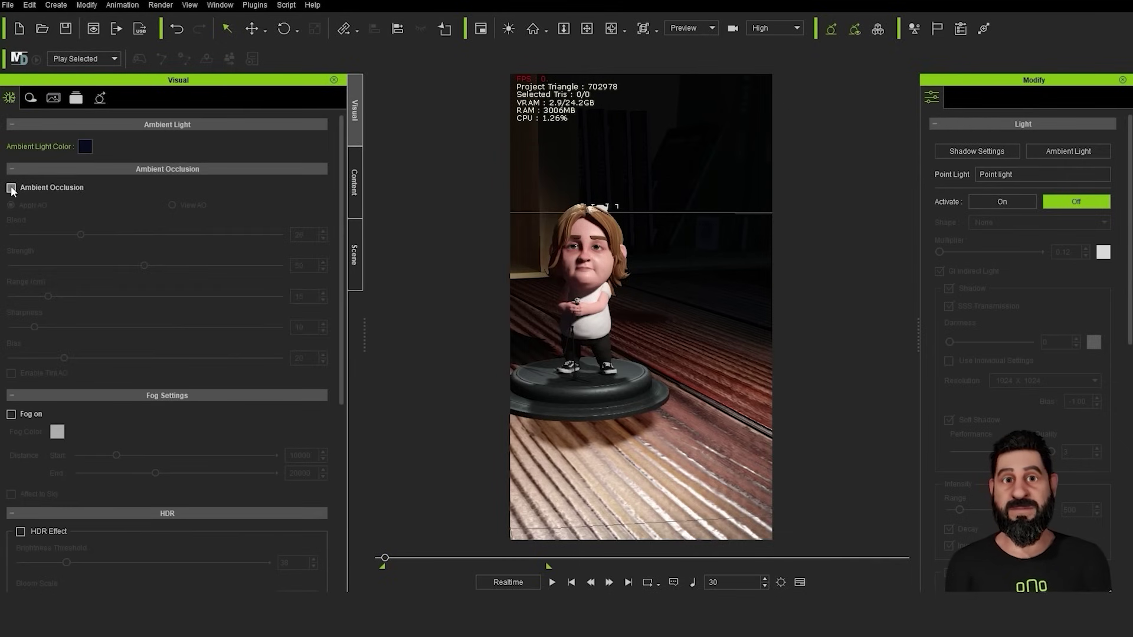
{"action": "left_click", "coordinate": [12, 188]}
{"action": "scroll", "coordinate": [637, 310], "scroll_direction": "up", "scroll_amount": 4}
{"action": "middle_click_drag", "start_coordinate": [663, 292], "coordinate": [699, 310]}
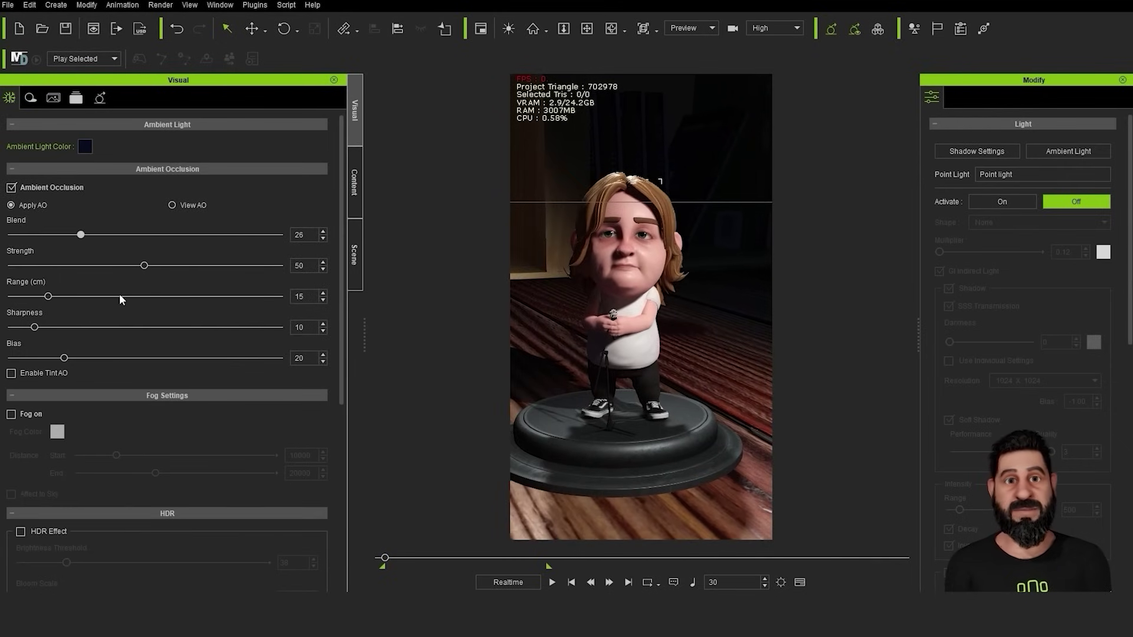
{"action": "left_click_drag", "start_coordinate": [146, 266], "coordinate": [137, 269]}
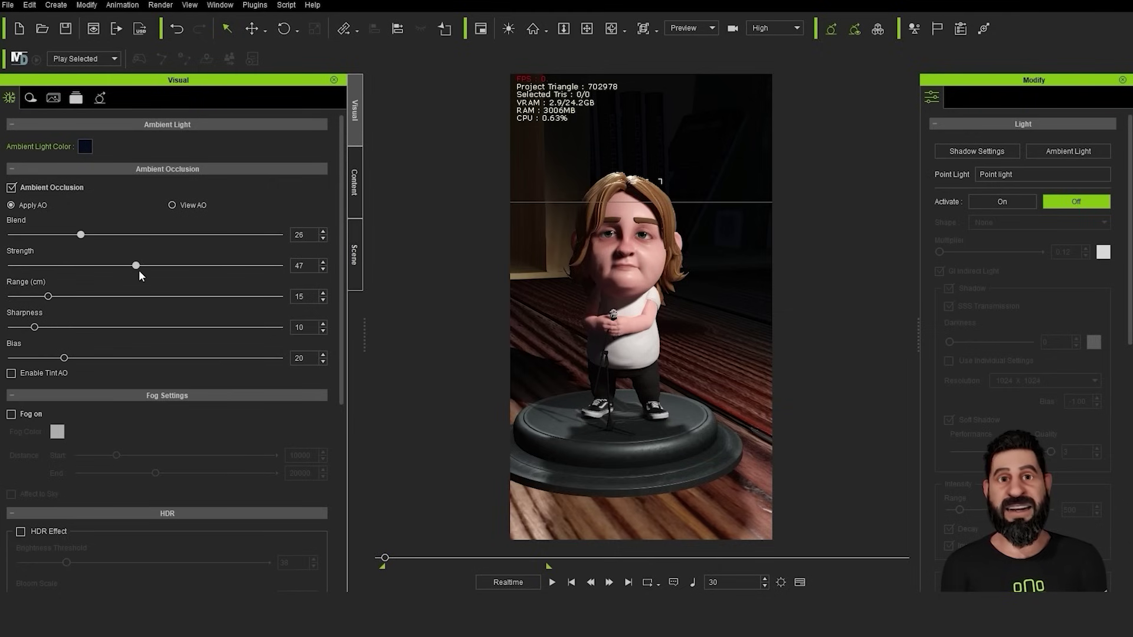
Examine the Tone Map effect with its whiteness threshold and exposure settings
{"action": "scroll", "coordinate": [271, 433], "scroll_direction": "down", "scroll_amount": 8}
{"action": "left_click", "coordinate": [21, 442]}
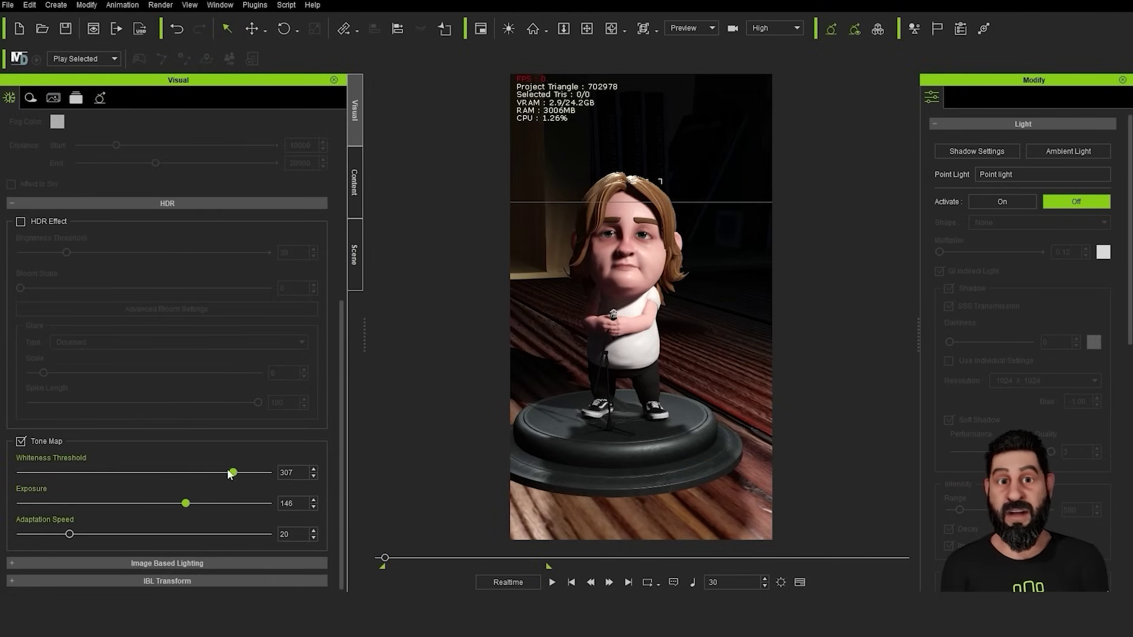
{"action": "left_click_drag", "start_coordinate": [222, 473], "coordinate": [190, 503]}
{"action": "scroll", "coordinate": [124, 324], "scroll_direction": "up", "scroll_amount": 10}
Toggle Global Illumination to compare its effect and examine its diffuse and specular settings
{"action": "left_click", "coordinate": [108, 100]}
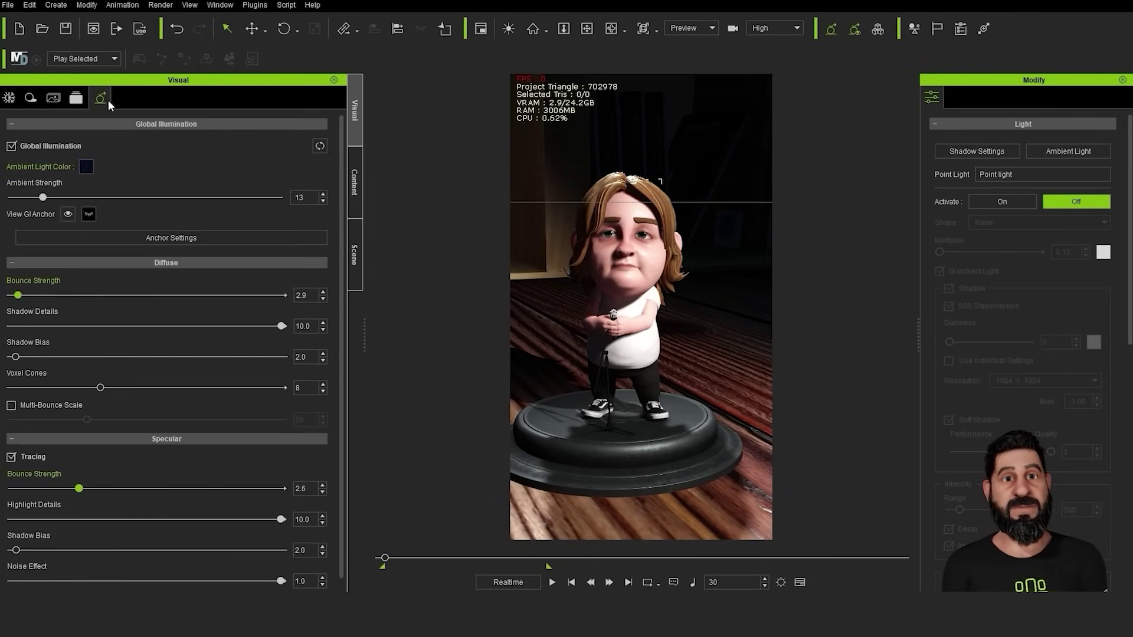
{"action": "left_click", "coordinate": [13, 147]}
{"action": "left_click", "coordinate": [12, 147]}
{"action": "scroll", "coordinate": [185, 463], "scroll_direction": "down", "scroll_amount": 1}
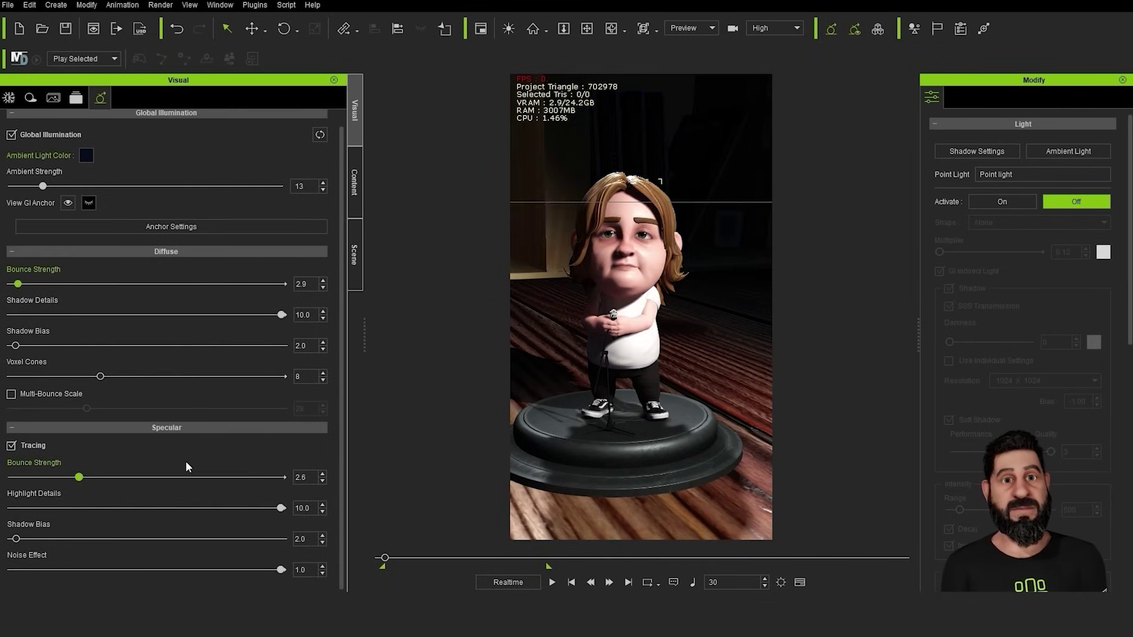
Examine the post effect and motion blur settings at frame 140, and check the Toon Shader settings
{"action": "left_click", "coordinate": [74, 99]}
{"action": "mouse_move", "coordinate": [406, 558]}
{"action": "left_mouse_down"}
{"action": "mouse_move", "coordinate": [483, 566]}
{"action": "mouse_move", "coordinate": [414, 561]}
{"action": "left_mouse_up"}
{"action": "left_click", "coordinate": [12, 365]}
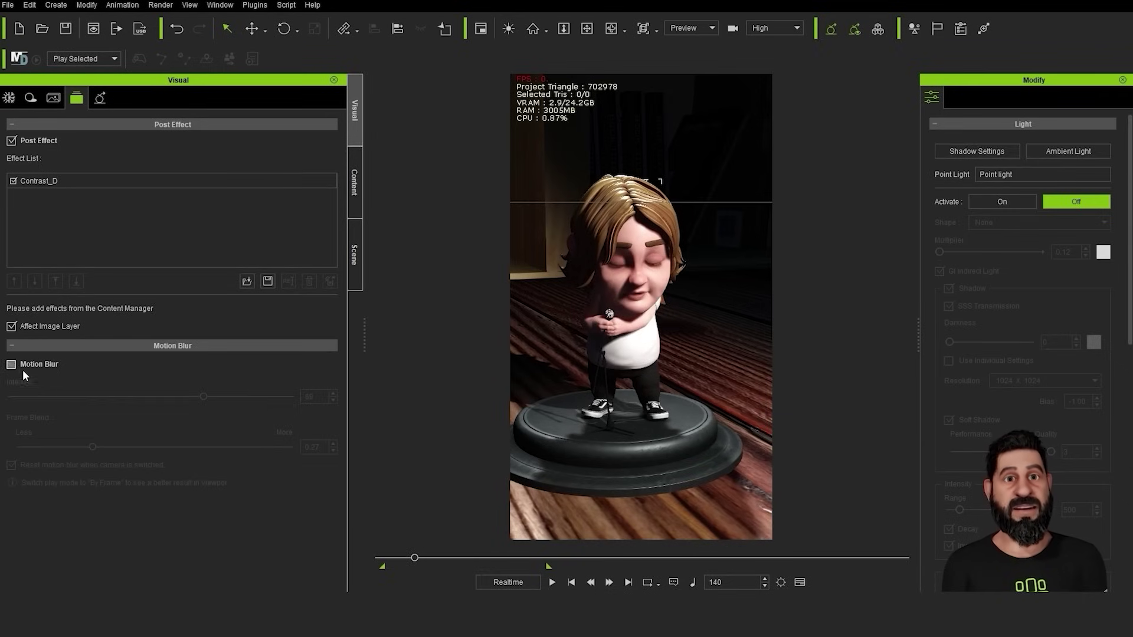
{"action": "left_click", "coordinate": [29, 98]}
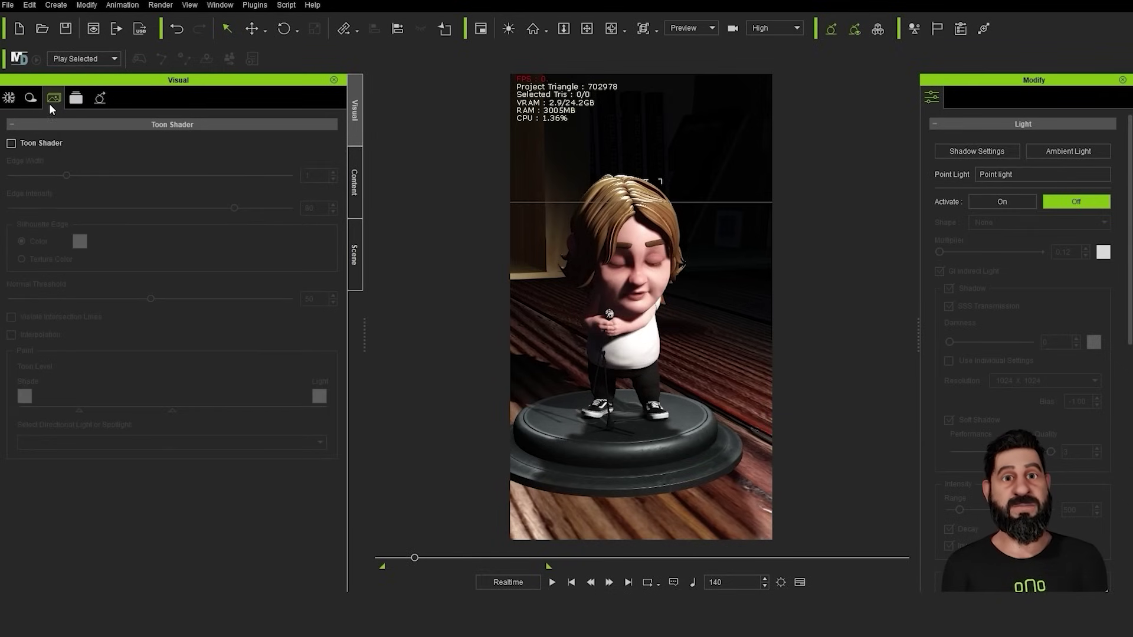
{"action": "left_click", "coordinate": [9, 100]}
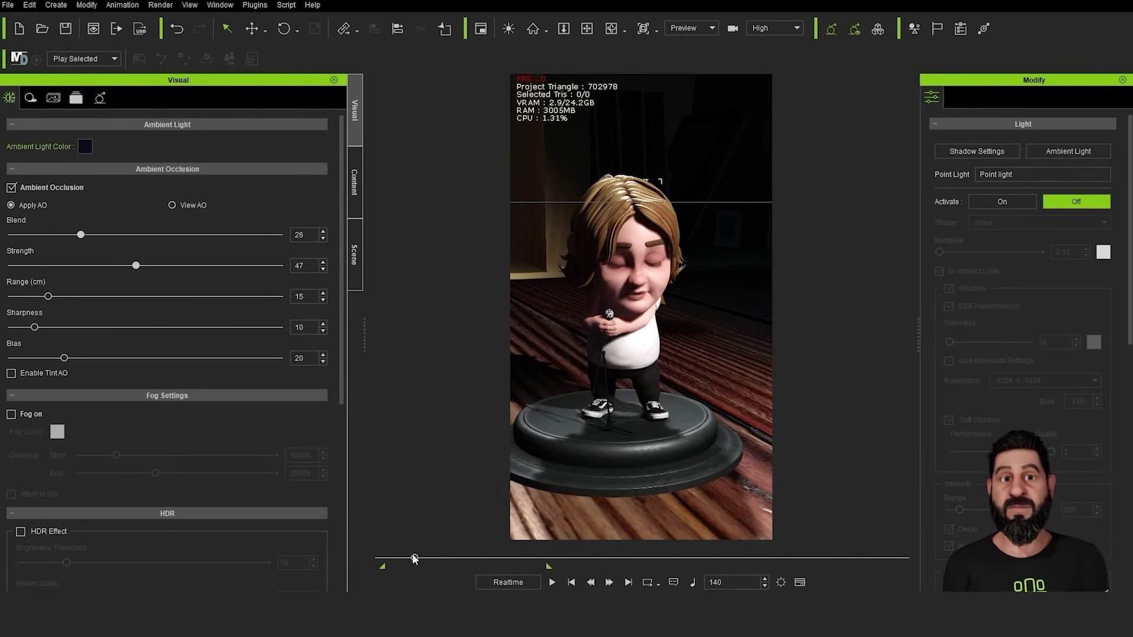
Delete the character's merged expression clip and merged motion clip from the timeline
{"action": "left_click_drag", "start_coordinate": [413, 558], "coordinate": [386, 558]}
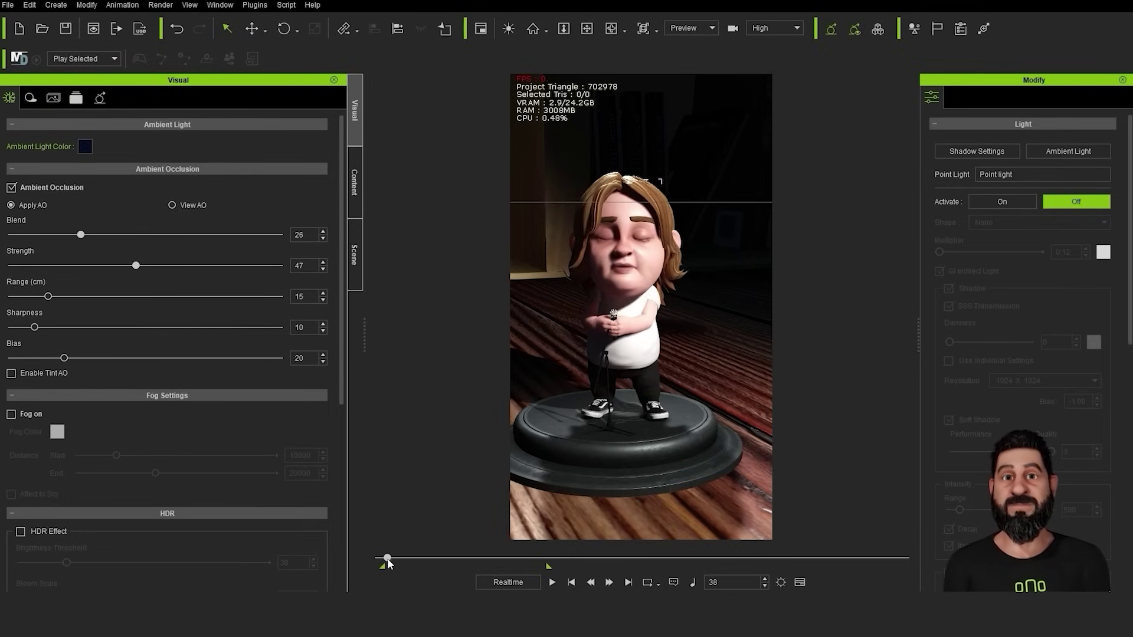
{"action": "left_click", "coordinate": [661, 288]}
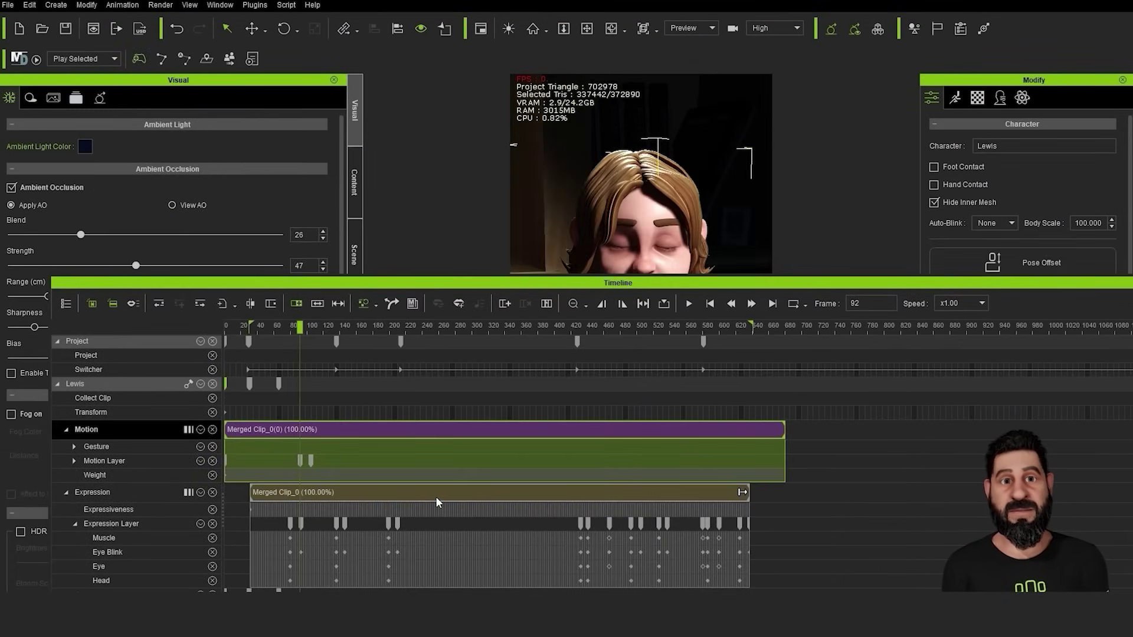
{"action": "left_click", "coordinate": [436, 499]}
{"action": "key", "text": "Delete"}
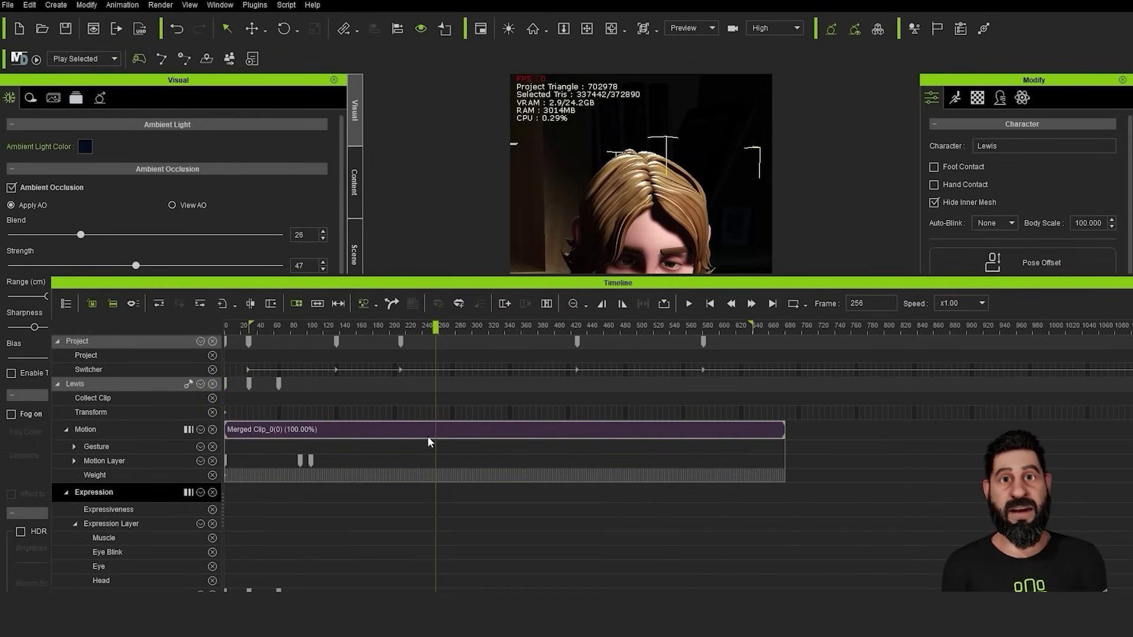
{"action": "left_click", "coordinate": [445, 429]}
{"action": "key", "text": "Delete"}
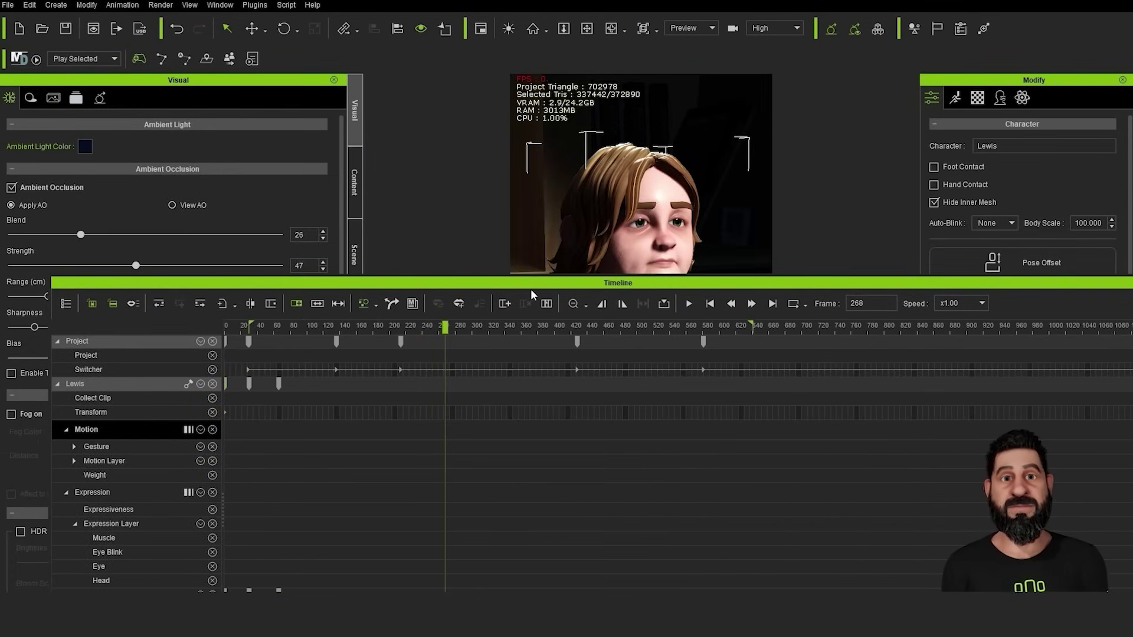
Delete all keys on the character's Constraint track and check its Look At tracks for remaining keys
{"action": "left_click_drag", "start_coordinate": [530, 288], "coordinate": [754, 288]}
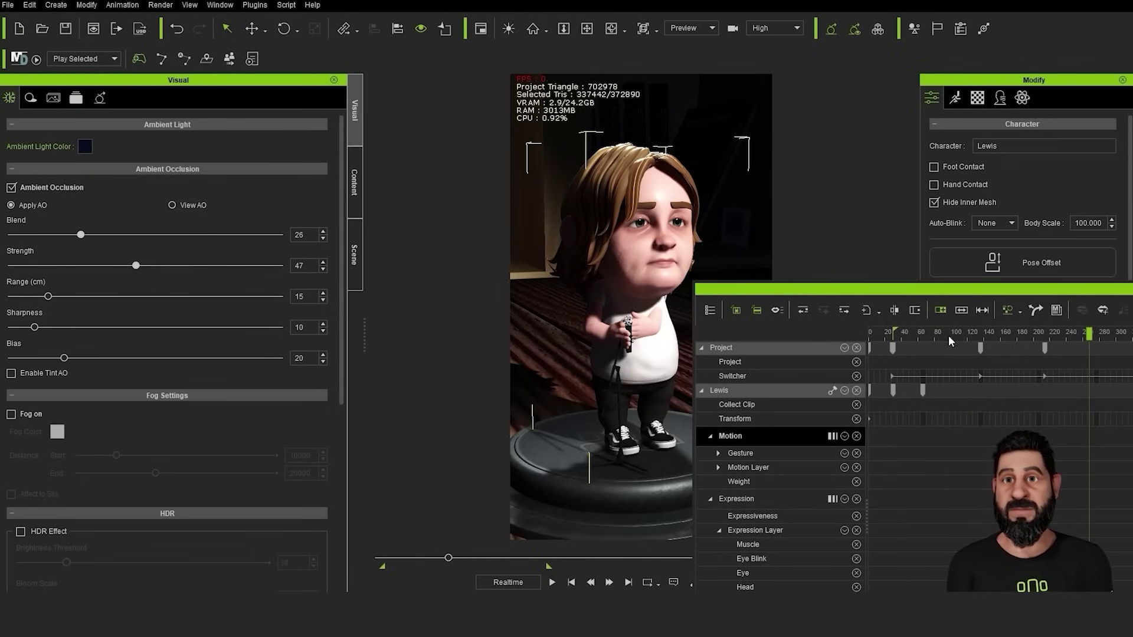
{"action": "left_click_drag", "start_coordinate": [935, 289], "coordinate": [941, 109]}
{"action": "scroll", "coordinate": [789, 397], "scroll_direction": "down", "scroll_amount": 1}
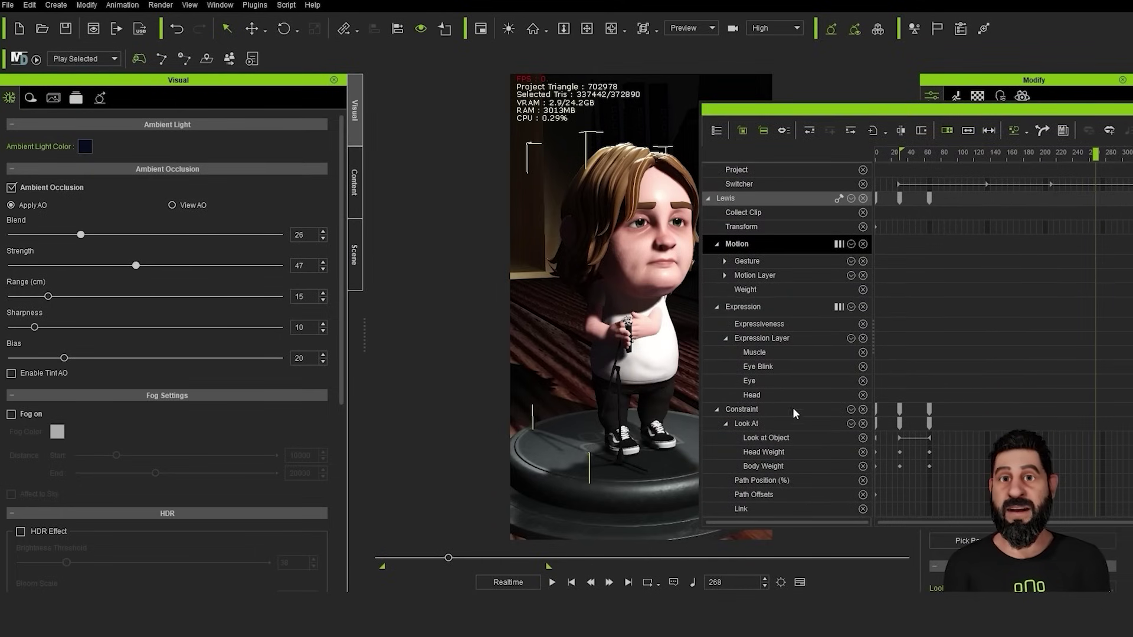
{"action": "left_click", "coordinate": [876, 412]}
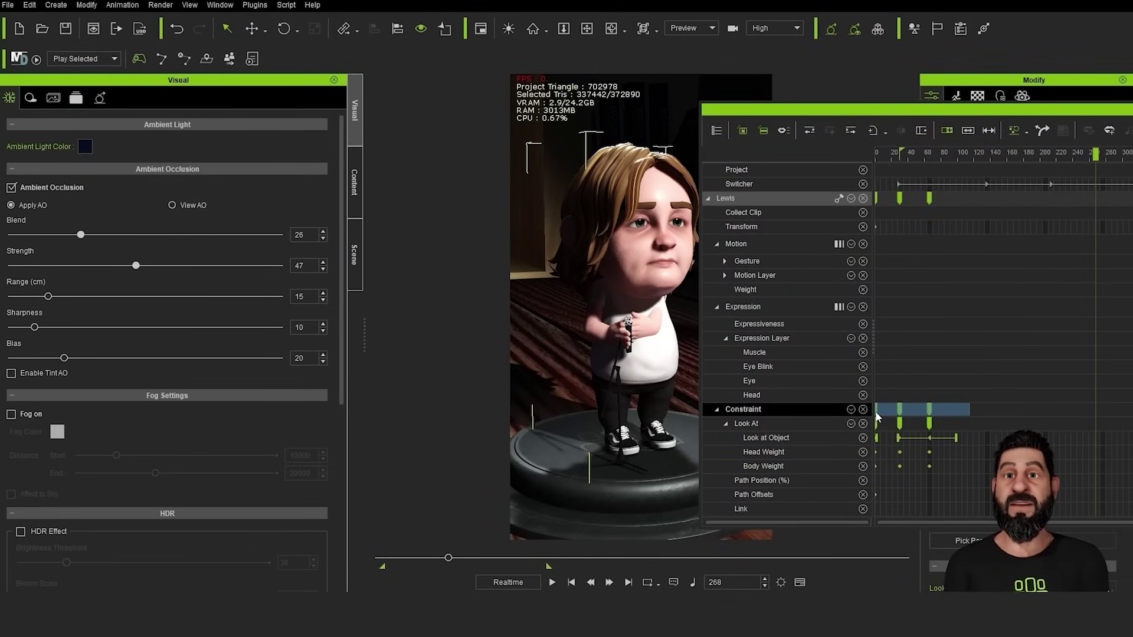
{"action": "key", "text": "Delete"}
{"action": "left_click_drag", "start_coordinate": [947, 152], "coordinate": [1026, 168]}
{"action": "left_click_drag", "start_coordinate": [1049, 114], "coordinate": [741, 109]}
{"action": "left_click", "coordinate": [906, 431]}
{"action": "scroll", "coordinate": [906, 431], "scroll_direction": "down", "scroll_amount": 5, "text": "ctrl"}
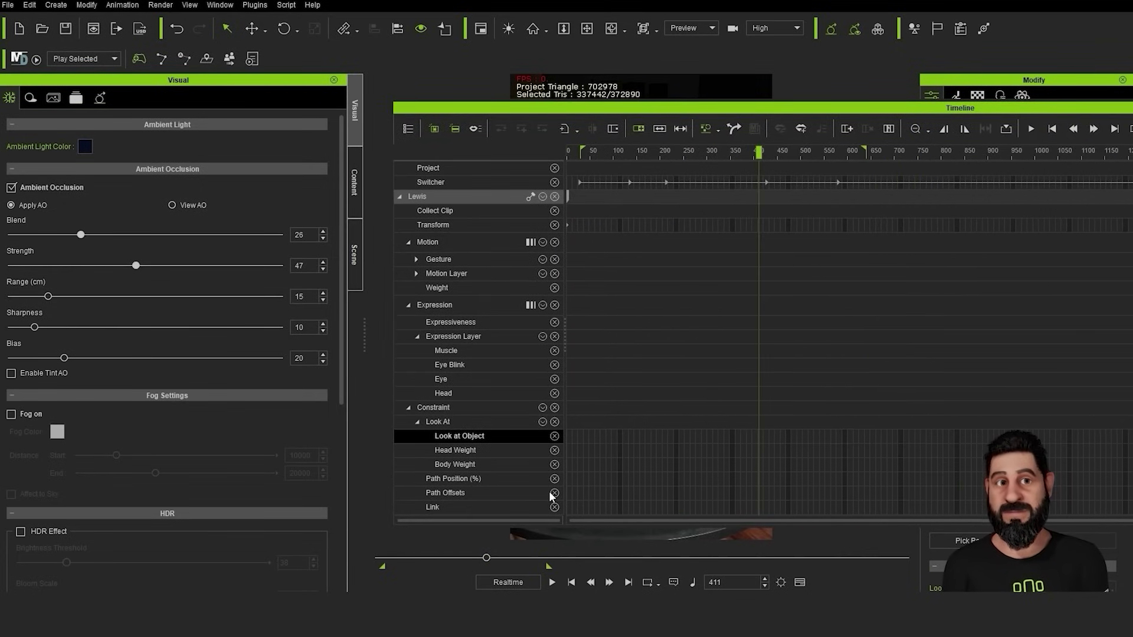
Show the character's Reach track, delete its key at the start, and check the resulting pose from the front
{"action": "left_click", "coordinate": [543, 197]}
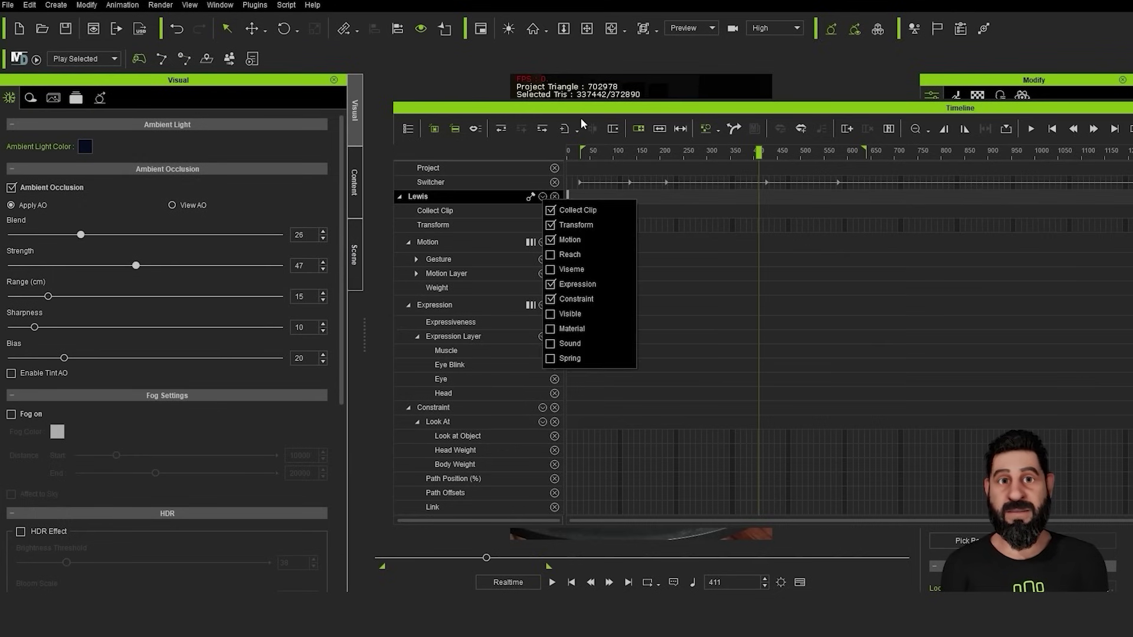
{"action": "left_click", "coordinate": [561, 256]}
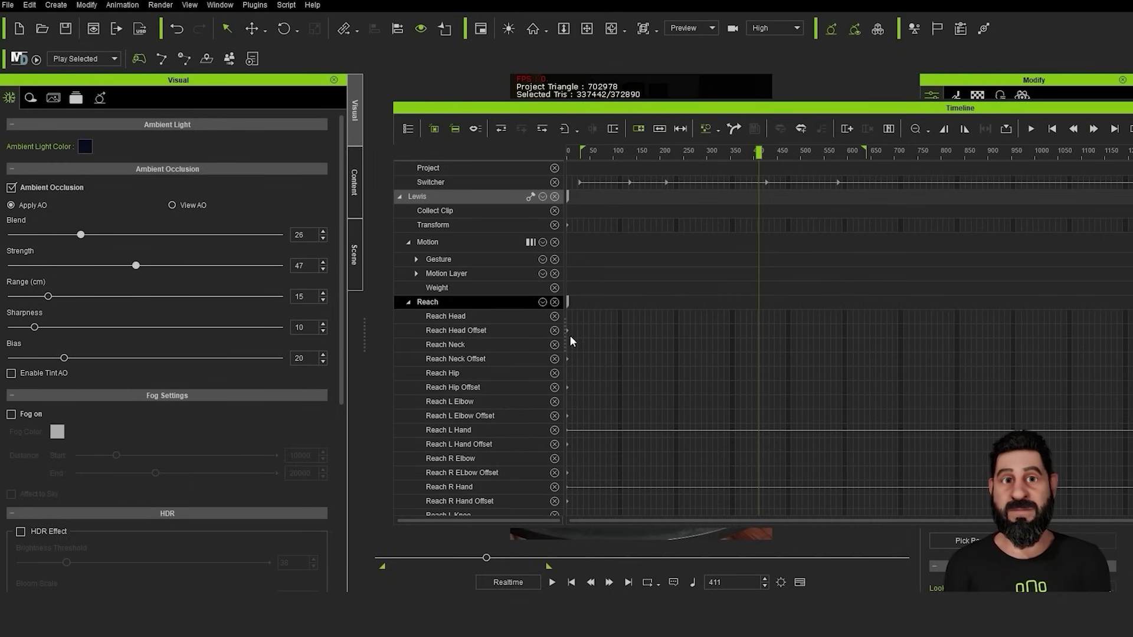
{"action": "left_click", "coordinate": [568, 301]}
{"action": "key", "text": "Delete"}
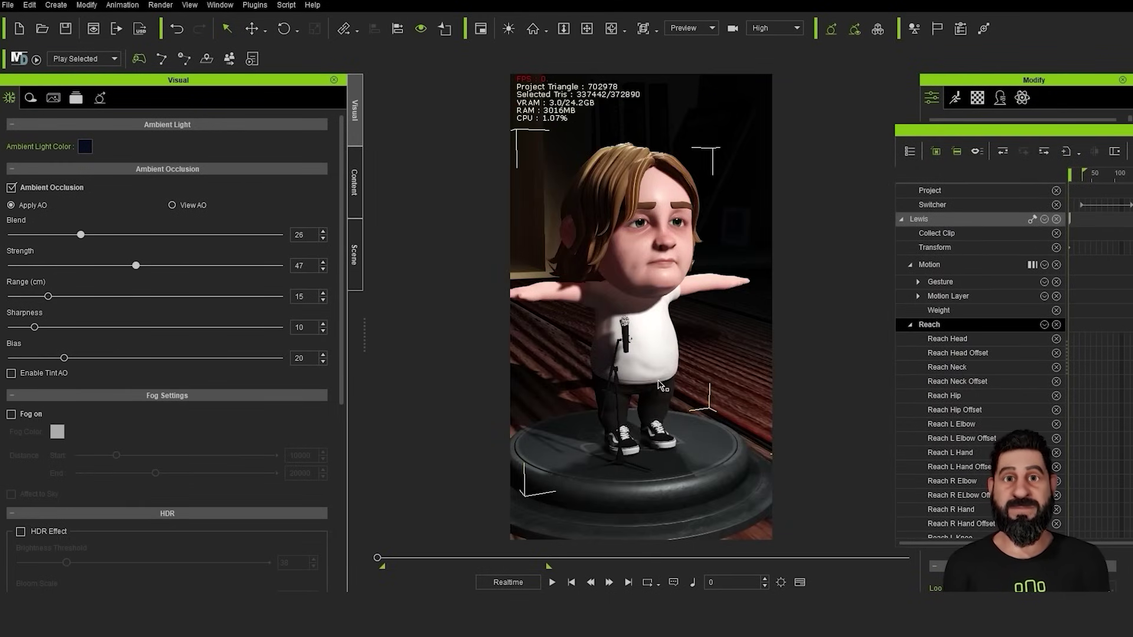
{"action": "right_click_drag", "start_coordinate": [659, 386], "coordinate": [607, 380]}
{"action": "middle_click_drag", "start_coordinate": [645, 366], "coordinate": [671, 375]}
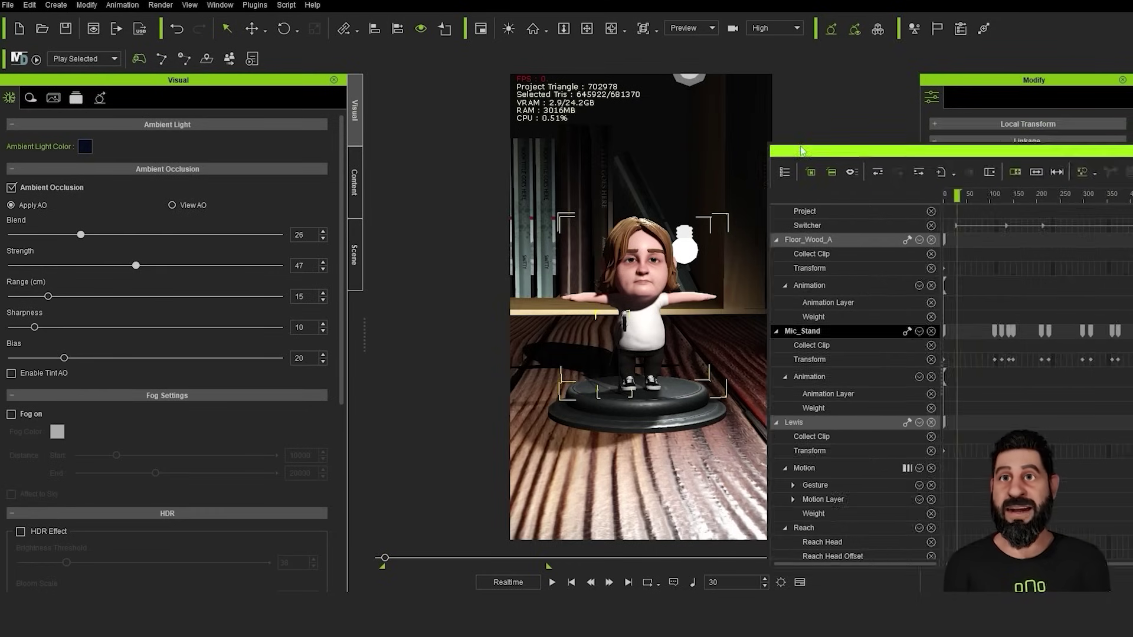
Examine the Billboard's video track in the timeline and move the playhead to frame 65
{"action": "left_click_drag", "start_coordinate": [802, 150], "coordinate": [560, 138]}
{"action": "left_click", "coordinate": [533, 228]}
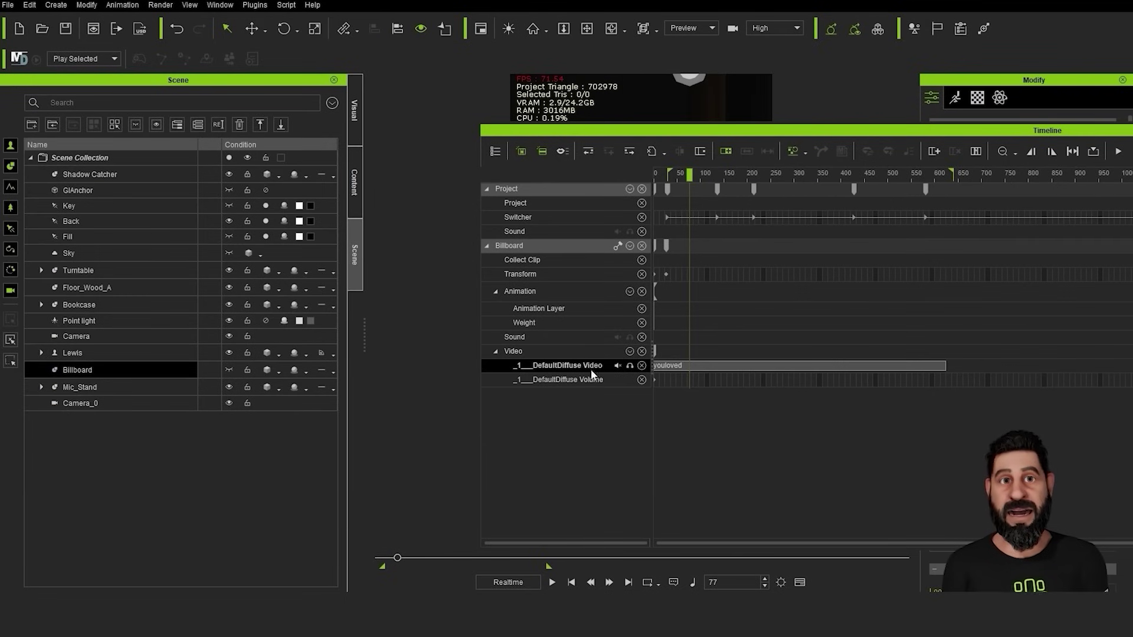
{"action": "left_click", "coordinate": [566, 245]}
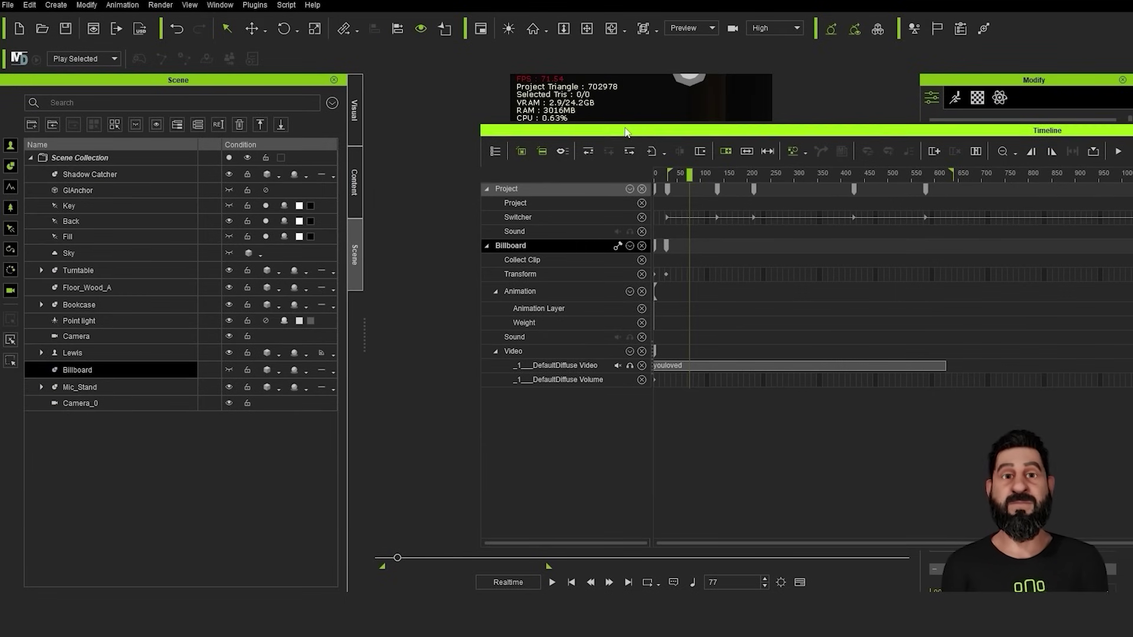
{"action": "left_click_drag", "start_coordinate": [626, 130], "coordinate": [851, 119]}
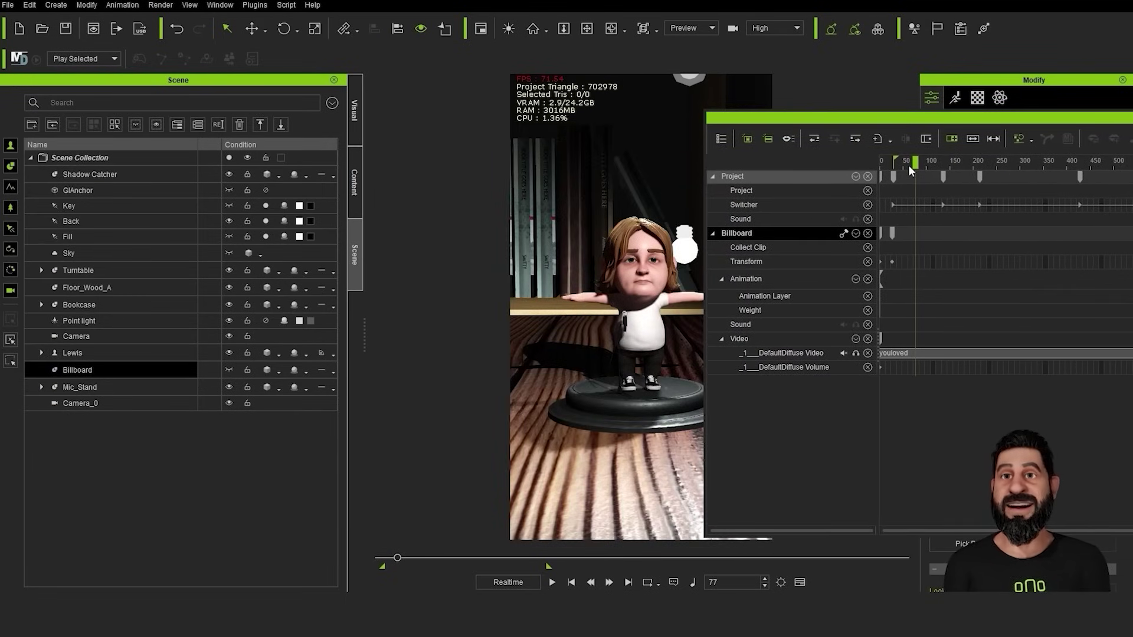
{"action": "left_click_drag", "start_coordinate": [908, 165], "coordinate": [910, 169]}
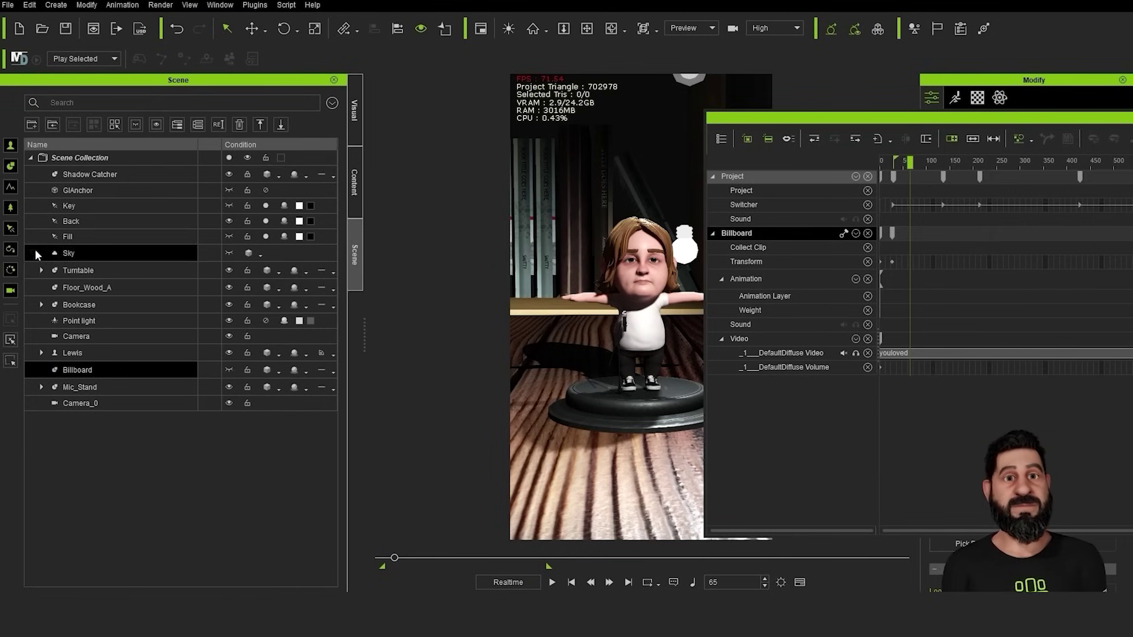
Toggle the Billboard's visibility in the scene list and move the playhead to frame 36
{"action": "left_click", "coordinate": [229, 370]}
{"action": "left_click", "coordinate": [229, 370]}
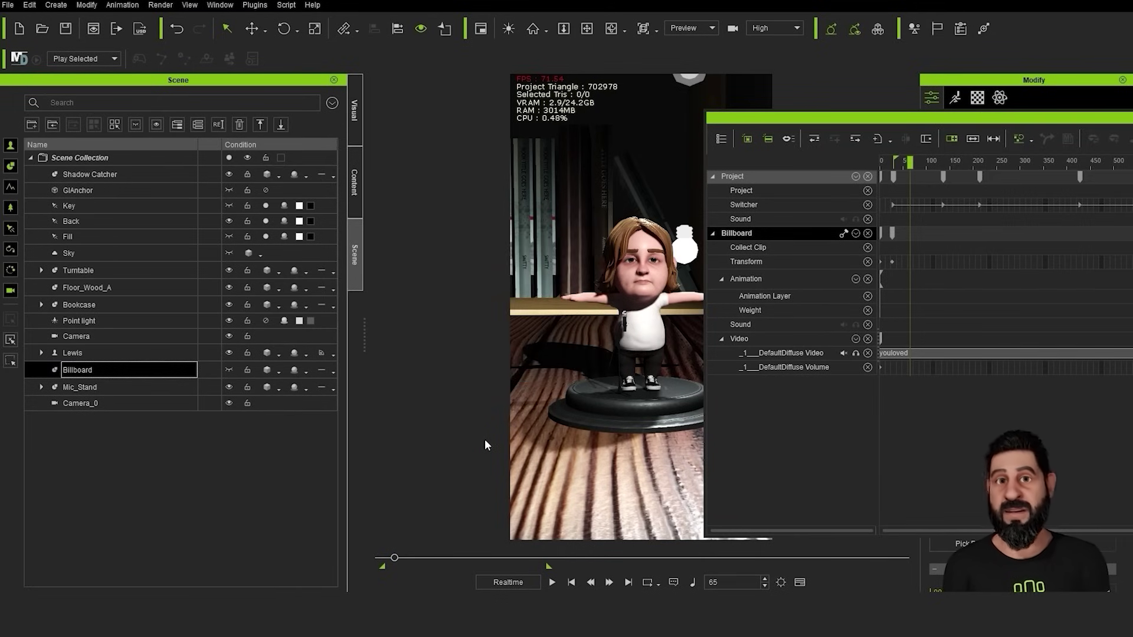
{"action": "left_click_drag", "start_coordinate": [849, 118], "coordinate": [893, 120]}
{"action": "left_click_drag", "start_coordinate": [952, 165], "coordinate": [940, 166]}
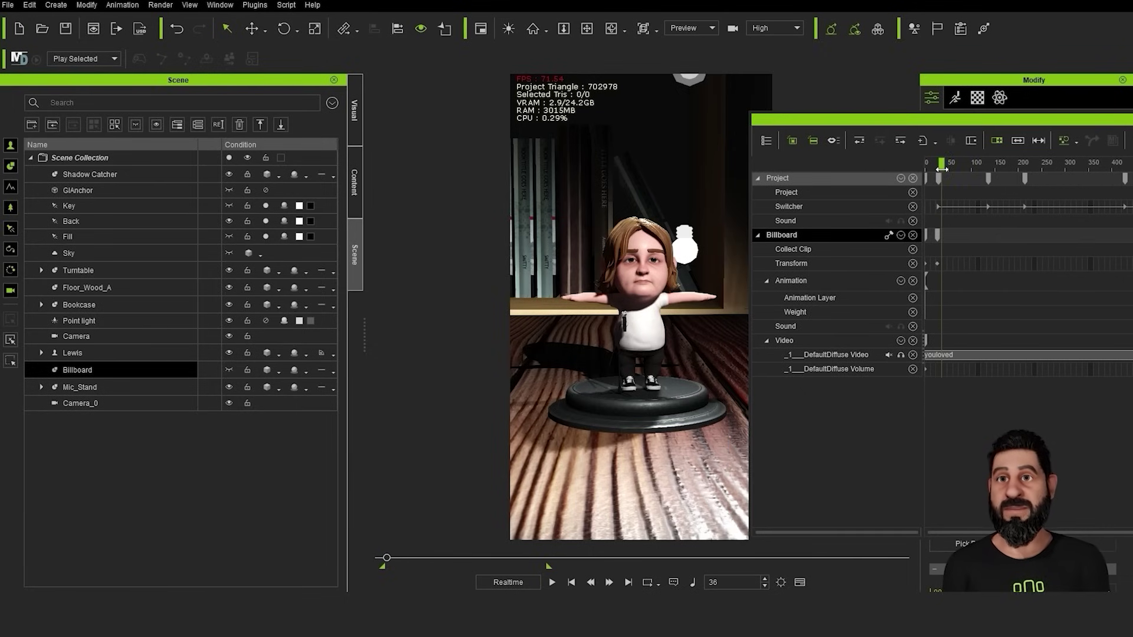
Play the scene briefly from frame 36, move the timeline out of the way and frame the character closely from the front
{"action": "key", "text": "space"}
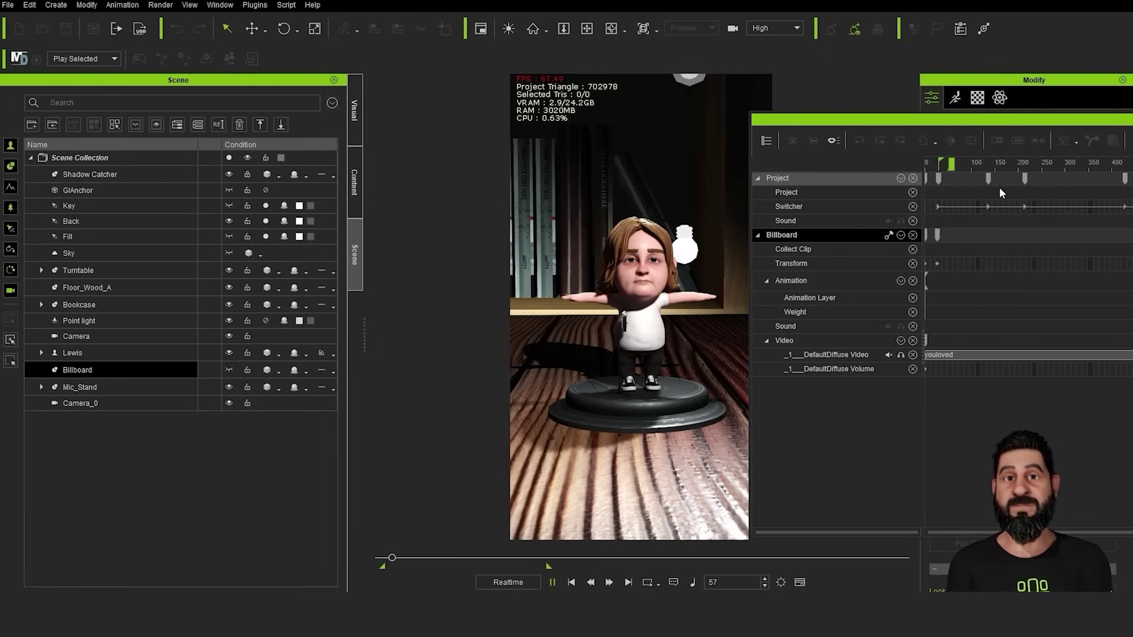
{"action": "key", "text": "space"}
{"action": "left_click_drag", "start_coordinate": [883, 124], "coordinate": [1132, 74]}
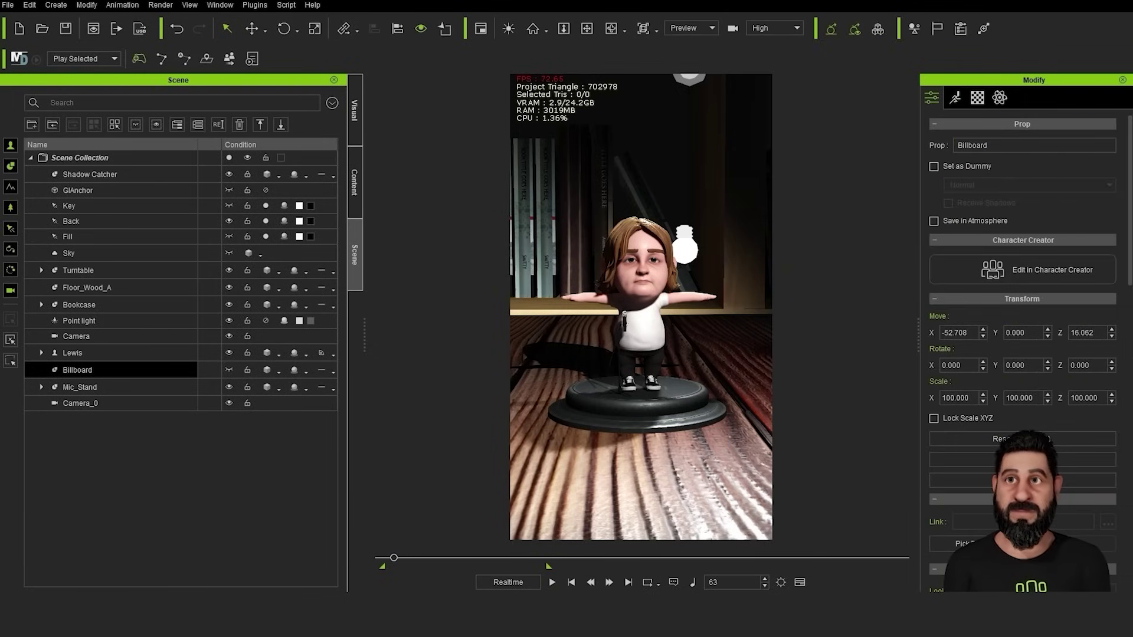
{"action": "left_click", "coordinate": [698, 331]}
{"action": "right_click_drag", "start_coordinate": [660, 290], "coordinate": [673, 320], "text": "alt"}
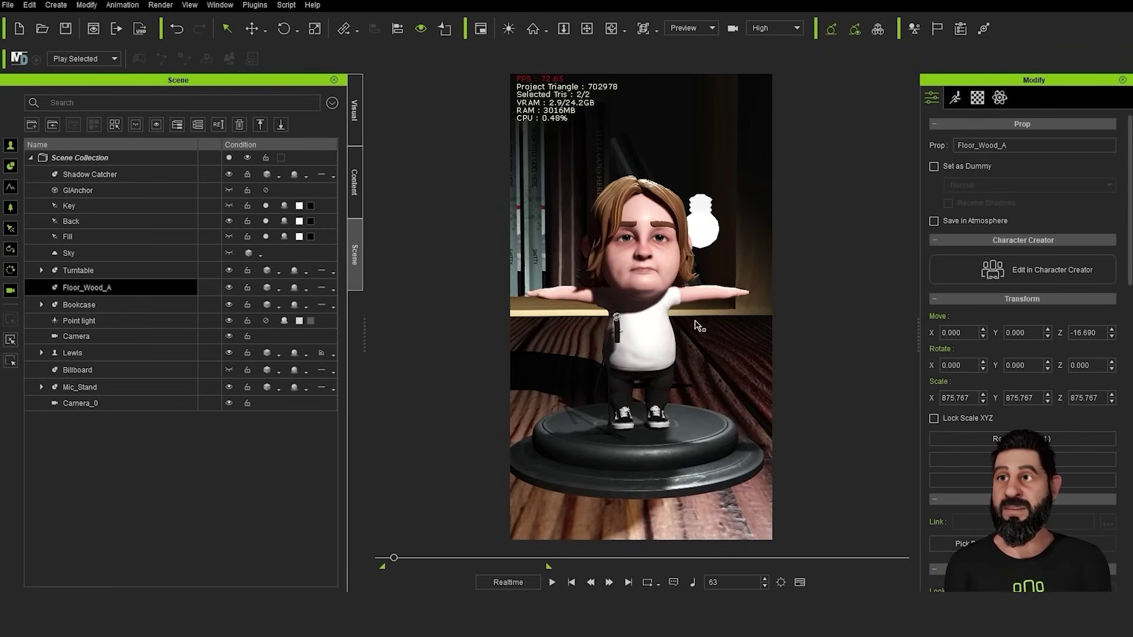
{"action": "left_click_drag", "start_coordinate": [698, 326], "coordinate": [654, 315], "text": "alt"}
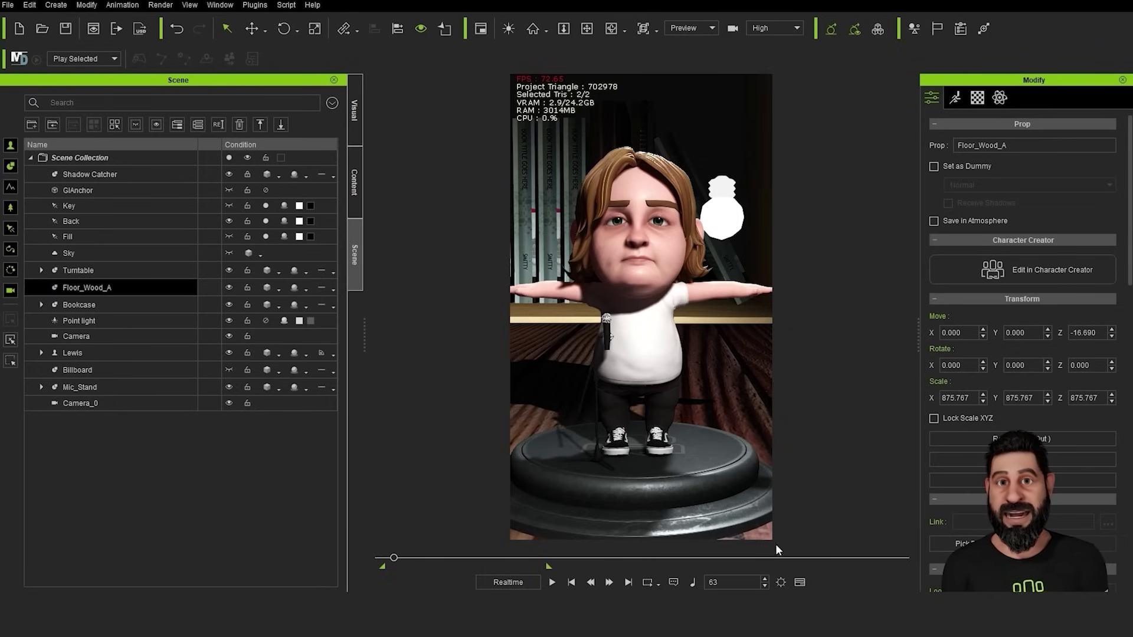
Select the character, set the zero pose for LIVE FACE in Motion LIVE and preview the facial capture
{"action": "left_click", "coordinate": [663, 300]}
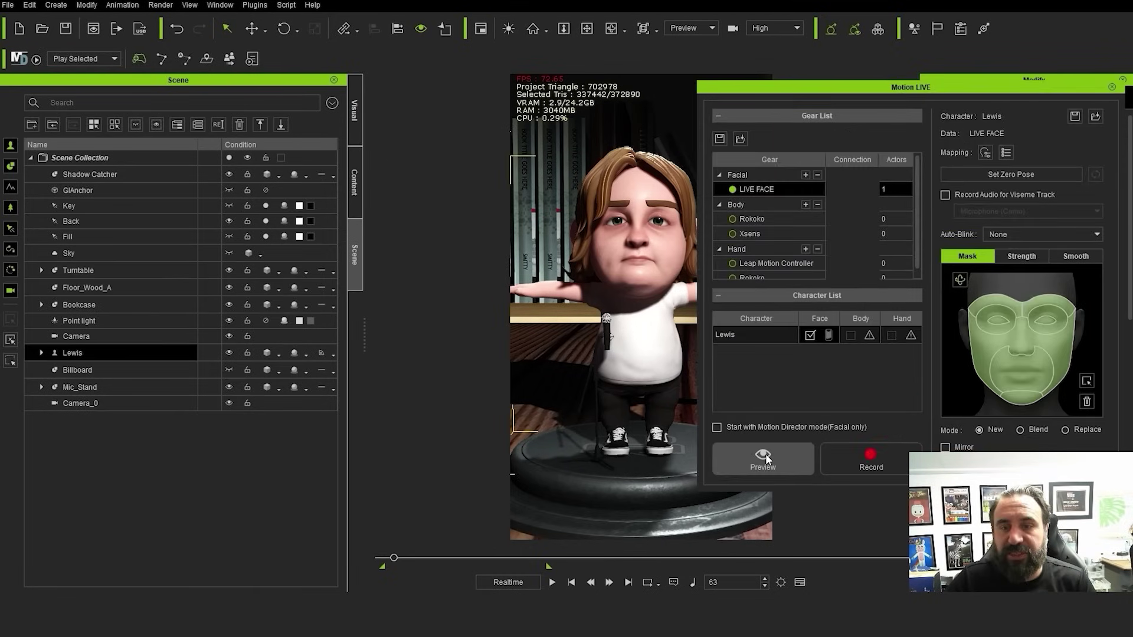
{"action": "key", "text": "space"}
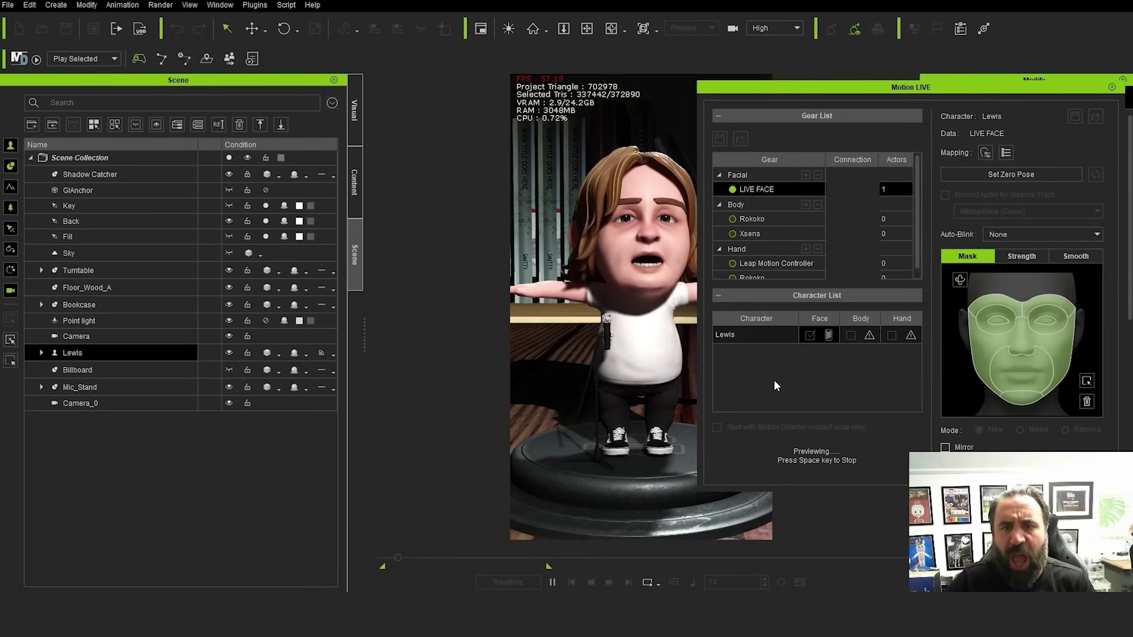
{"action": "left_click", "coordinate": [1019, 174]}
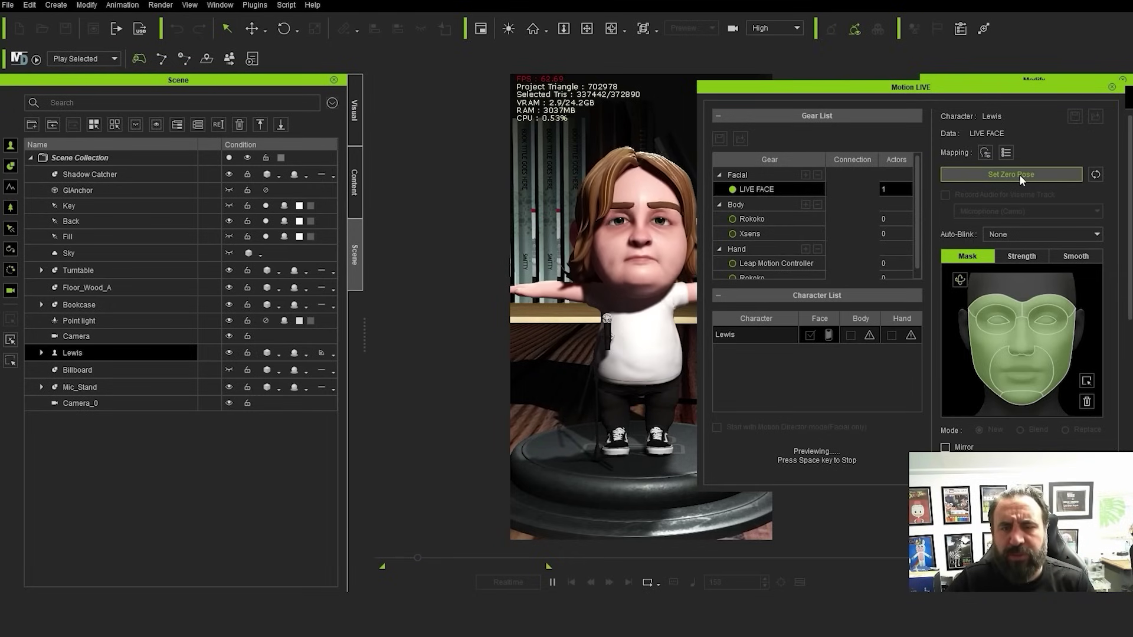
{"action": "key", "text": "space"}
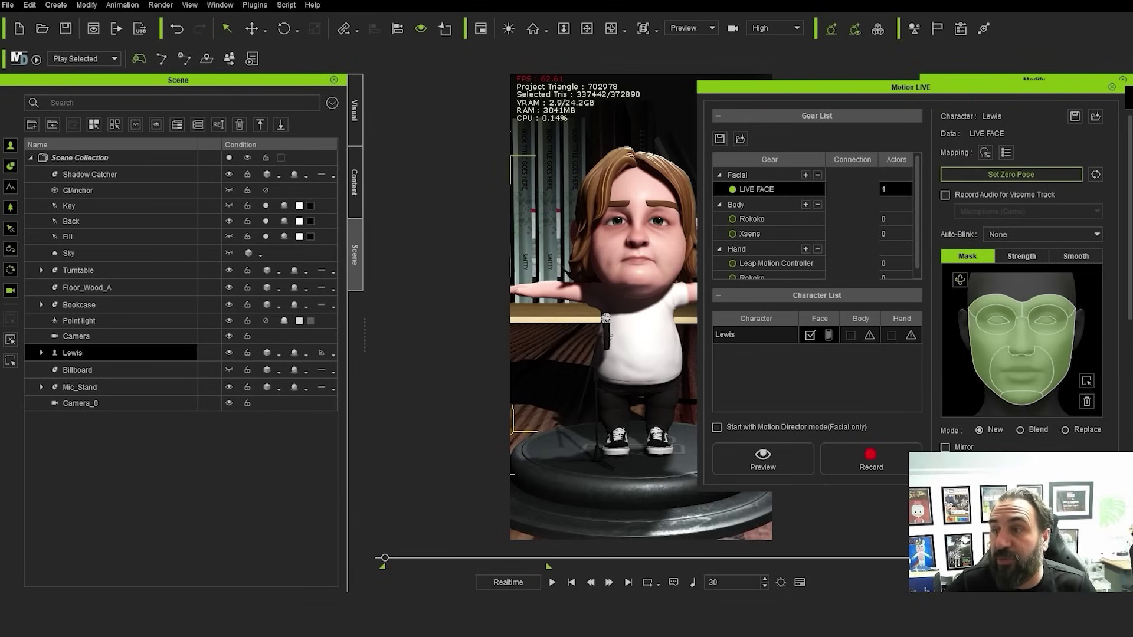
{"action": "left_click", "coordinate": [747, 469]}
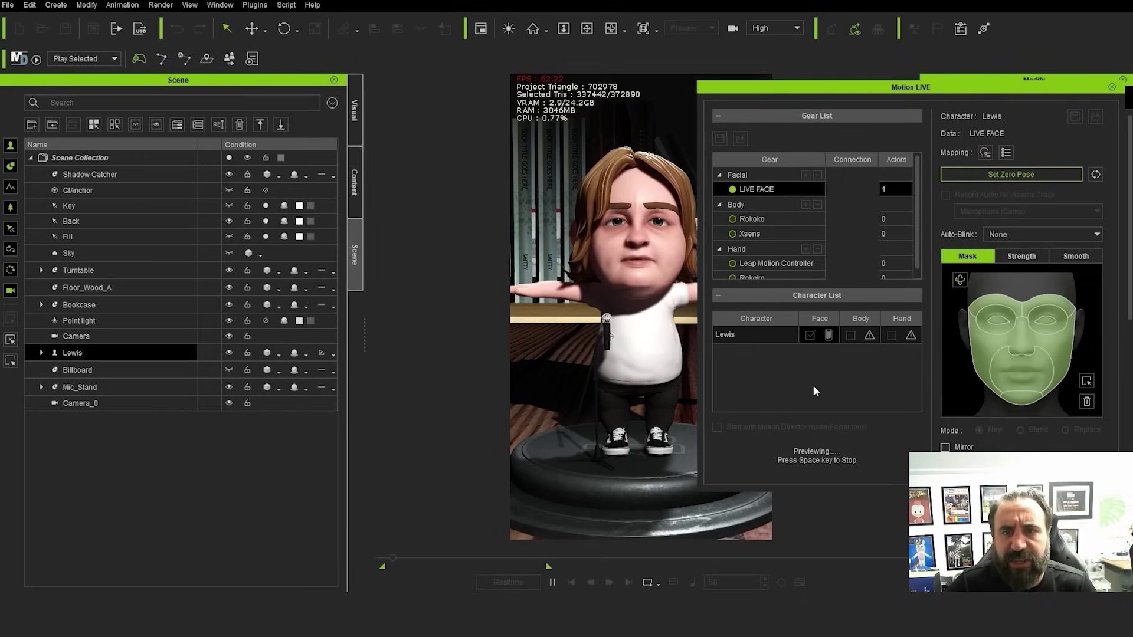
{"action": "key", "text": "space"}
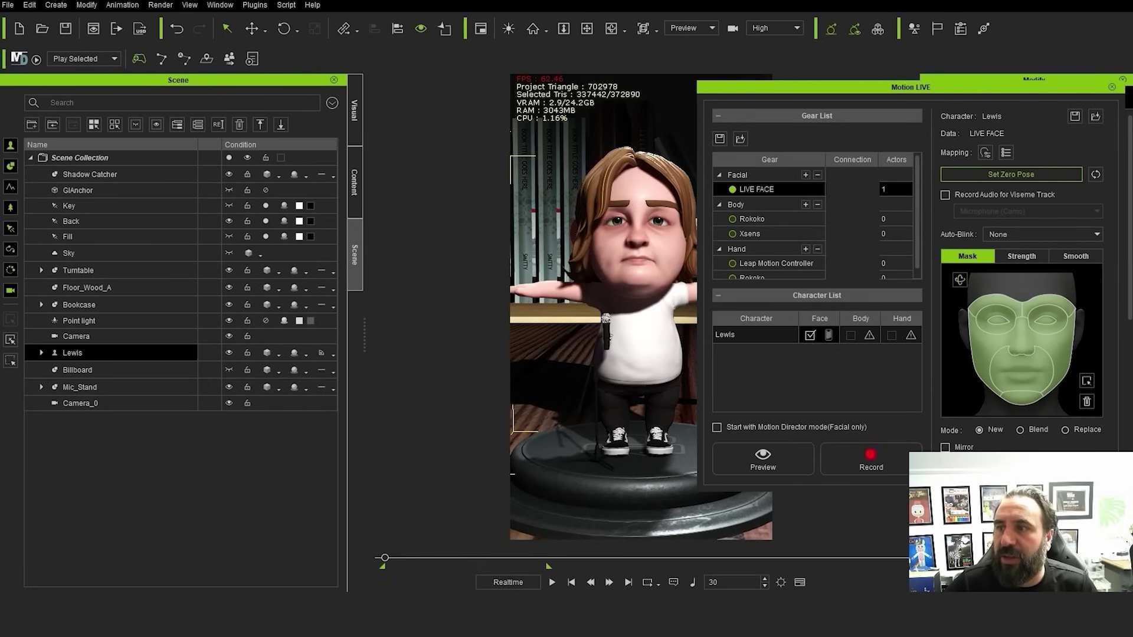
Show the timeline and play the reference to locate the first phrase for the facial recording
{"action": "key", "text": "F3"}
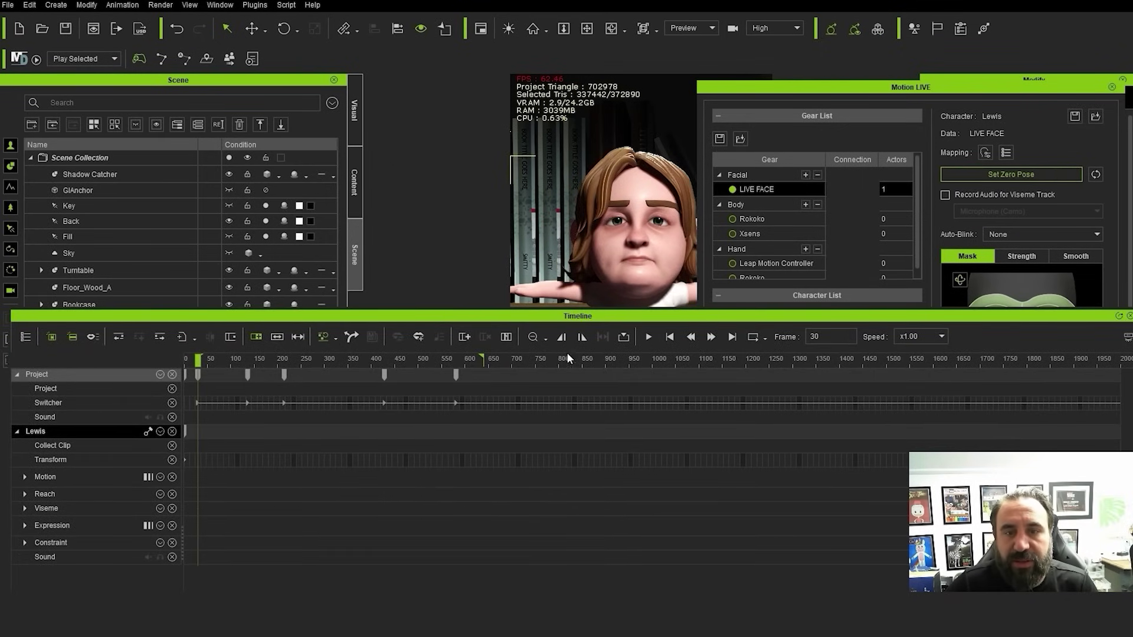
{"action": "left_click", "coordinate": [648, 337]}
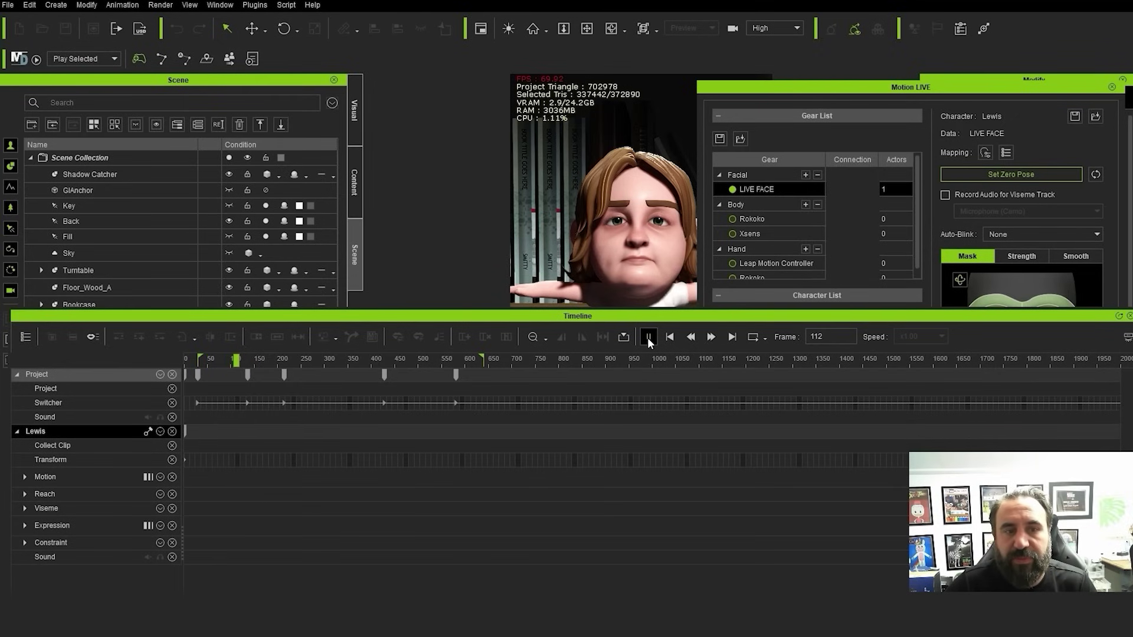
{"action": "left_click", "coordinate": [648, 337]}
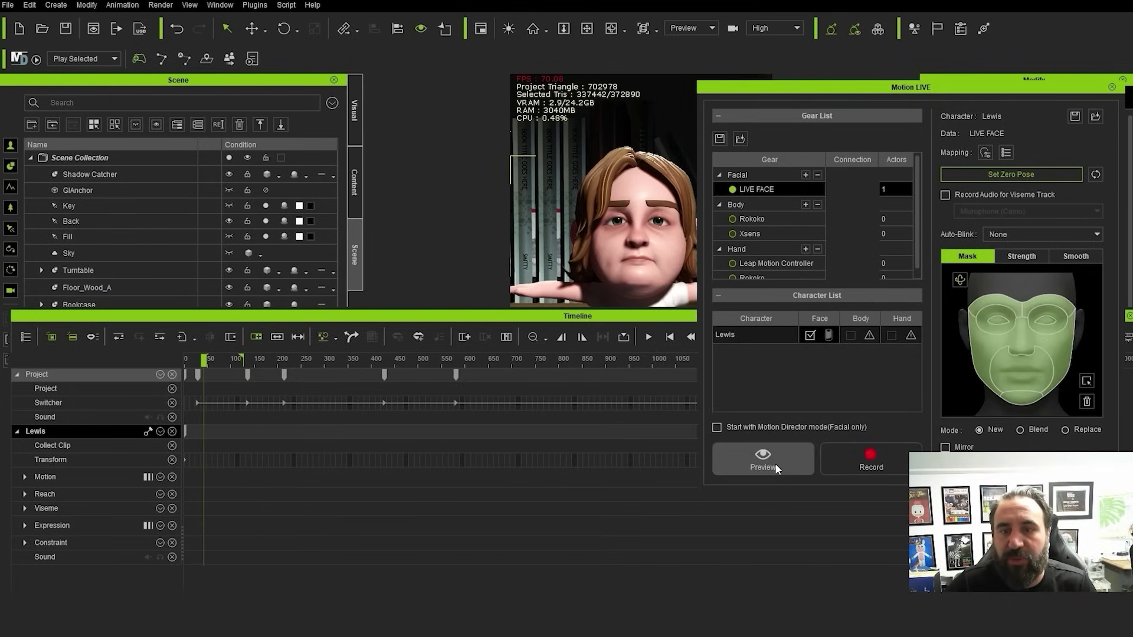
Rehearse the first phrase twice with the LIVE FACE preview and record it on the character's Expression track
{"action": "left_click", "coordinate": [774, 463]}
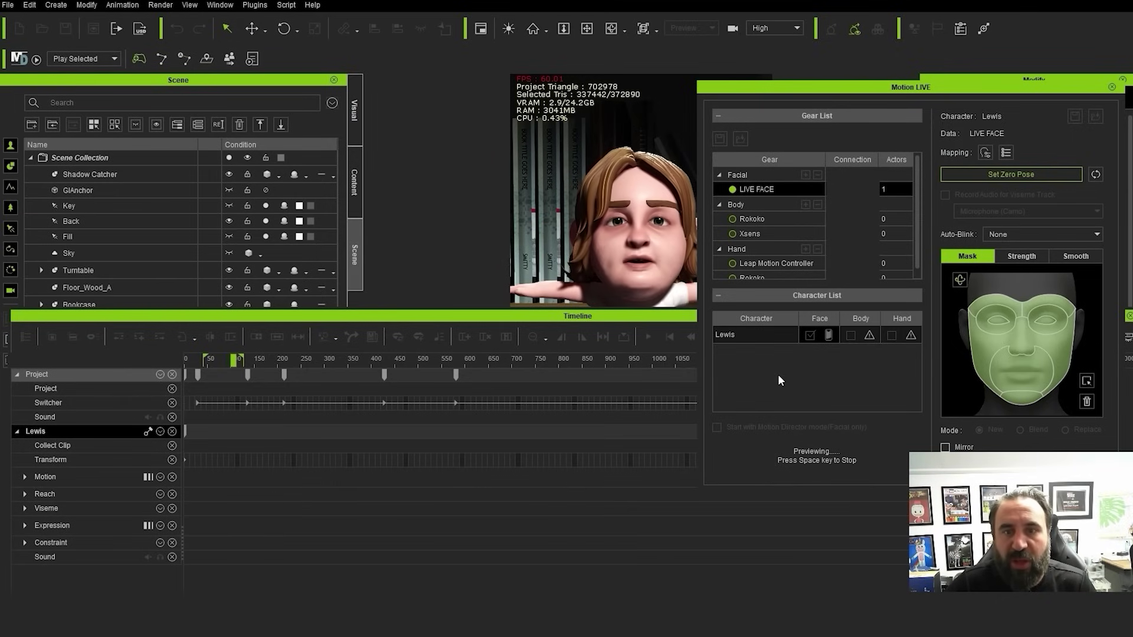
{"action": "key", "text": "space"}
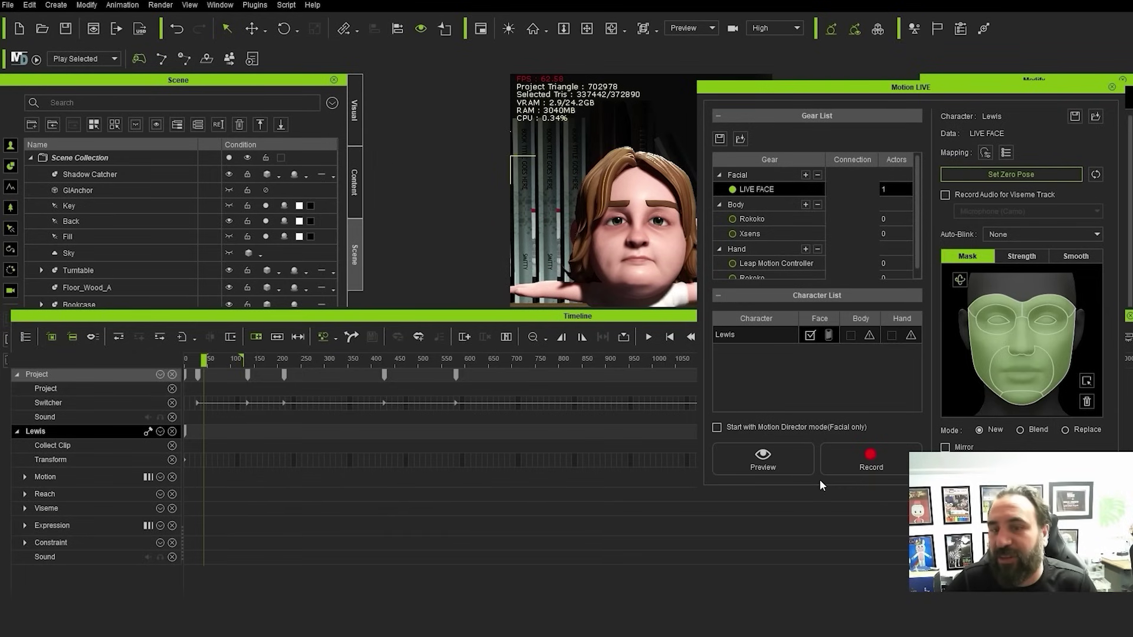
{"action": "left_click", "coordinate": [779, 461]}
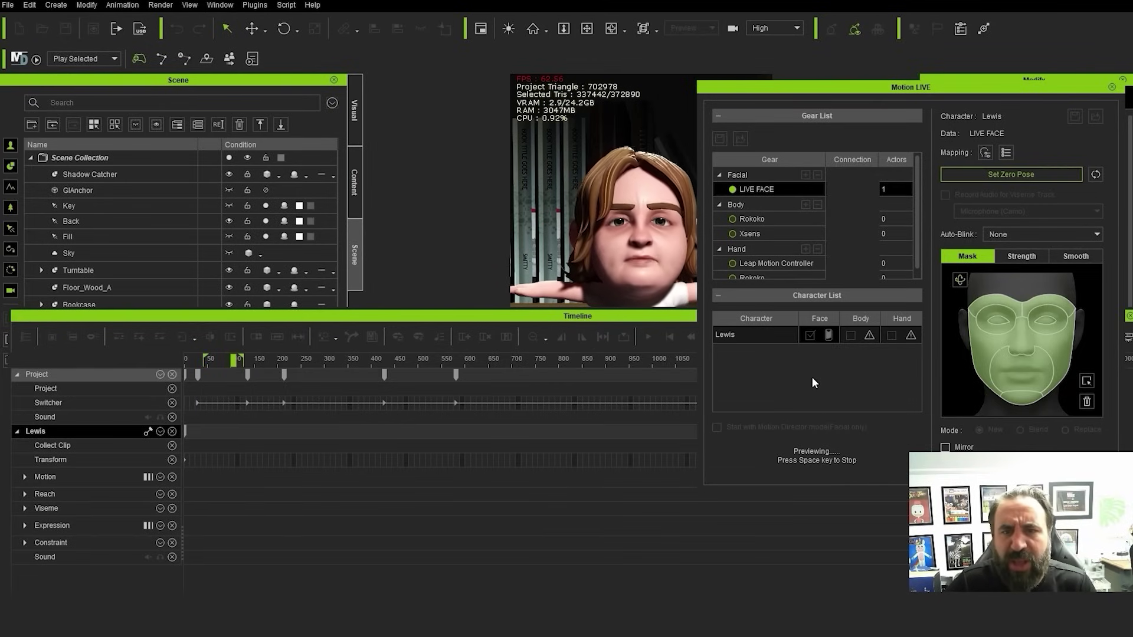
{"action": "key", "text": "space"}
{"action": "left_click", "coordinate": [872, 458]}
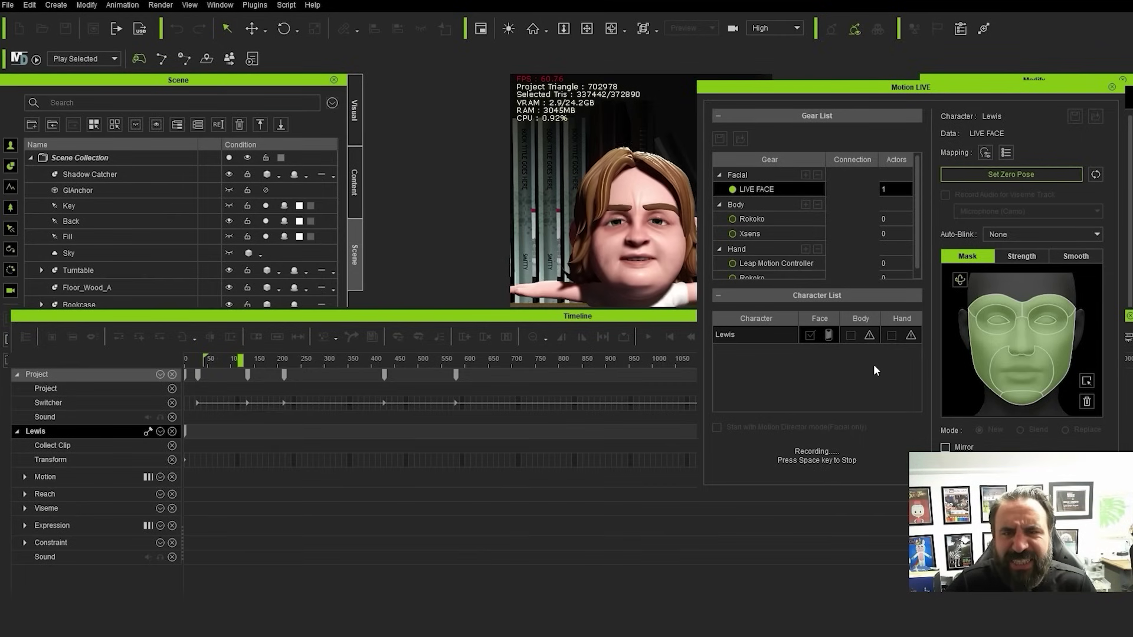
{"action": "key", "text": "space"}
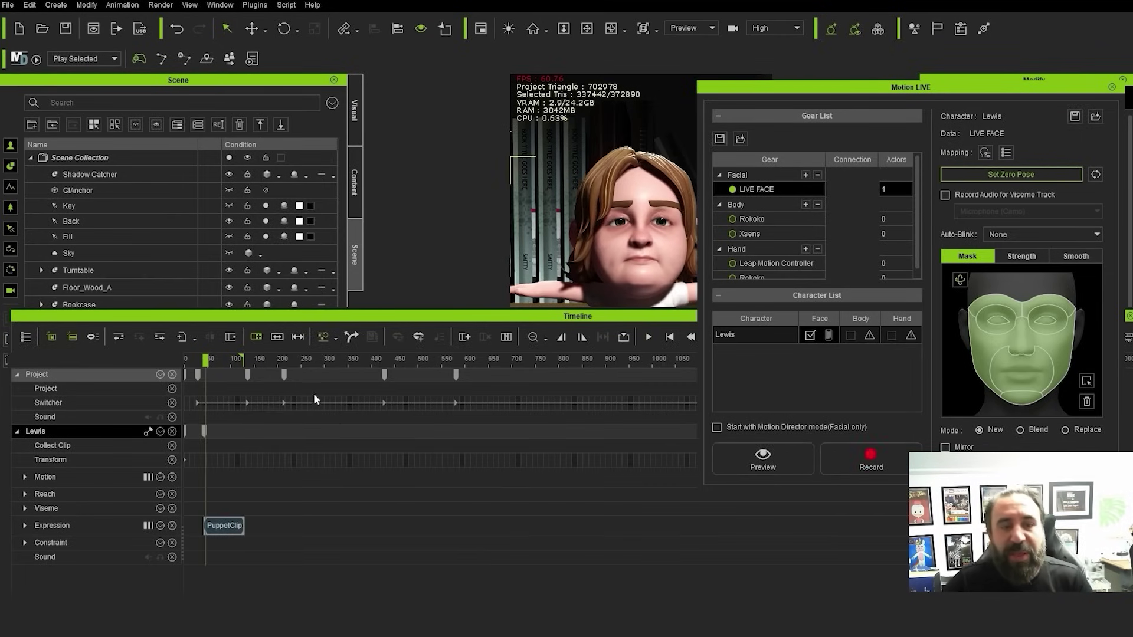
Set the playback range for the second phrase from frame 129 to 198, play it back and return to its start
{"action": "left_click_drag", "start_coordinate": [240, 363], "coordinate": [298, 364]}
{"action": "left_click", "coordinate": [245, 363]}
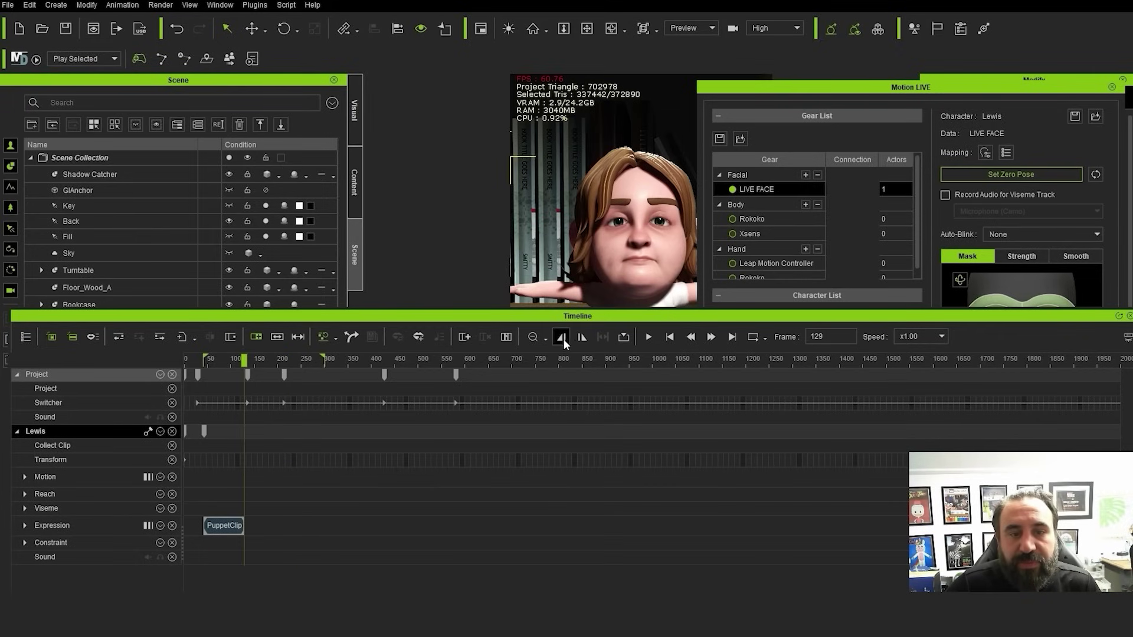
{"action": "left_click", "coordinate": [652, 339]}
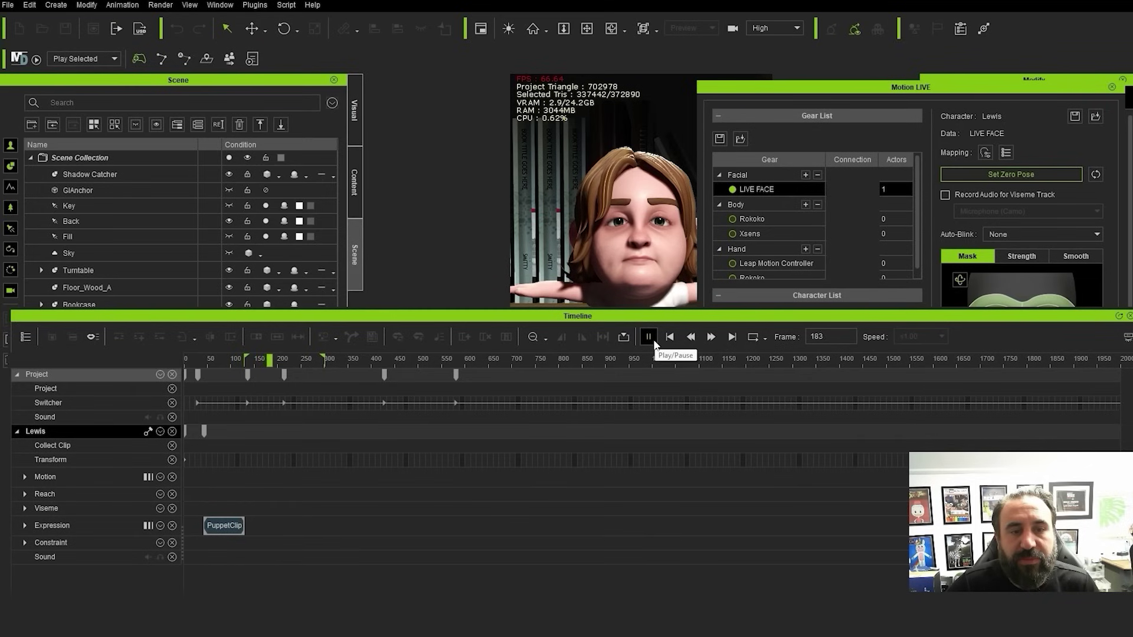
{"action": "left_click", "coordinate": [649, 337]}
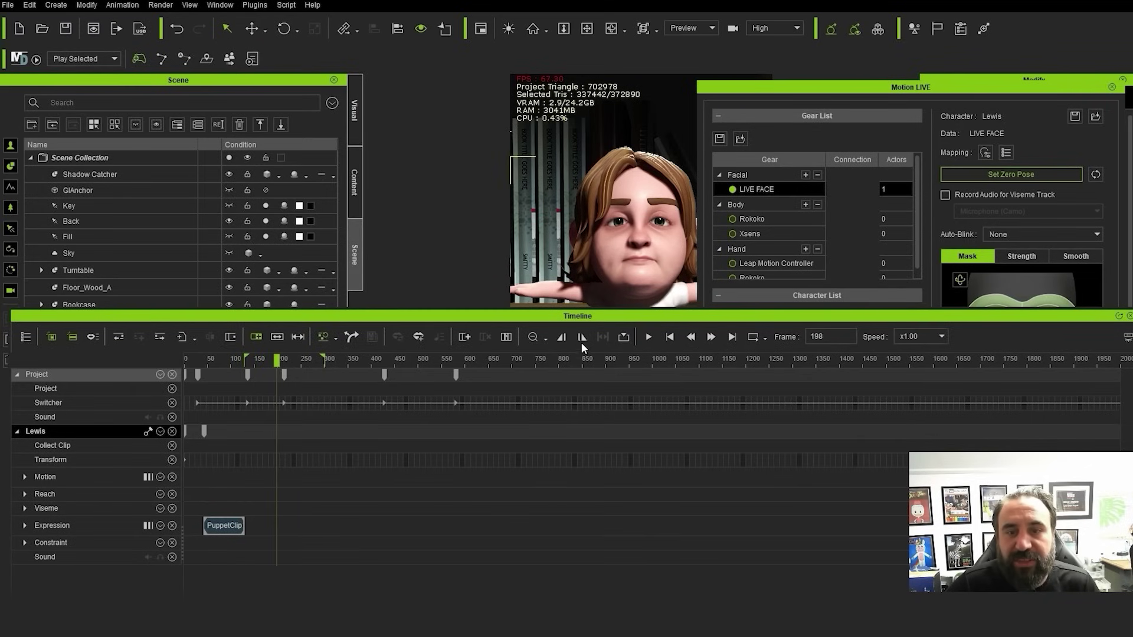
{"action": "left_click", "coordinate": [671, 337]}
{"action": "left_click", "coordinate": [651, 338]}
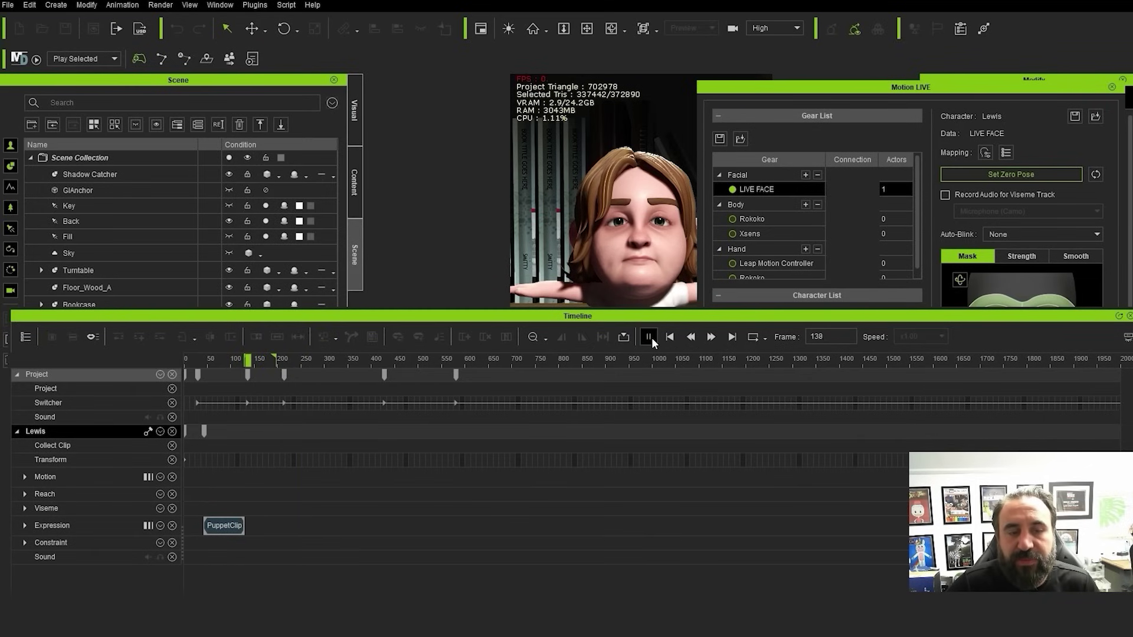
{"action": "left_click", "coordinate": [649, 337]}
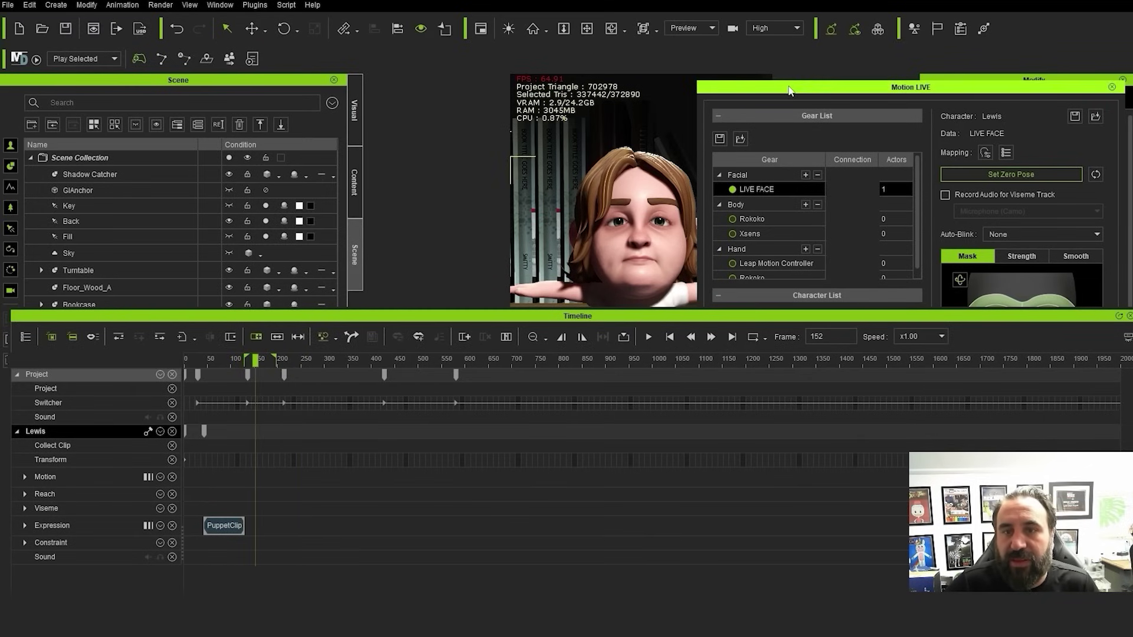
{"action": "left_click", "coordinate": [676, 335]}
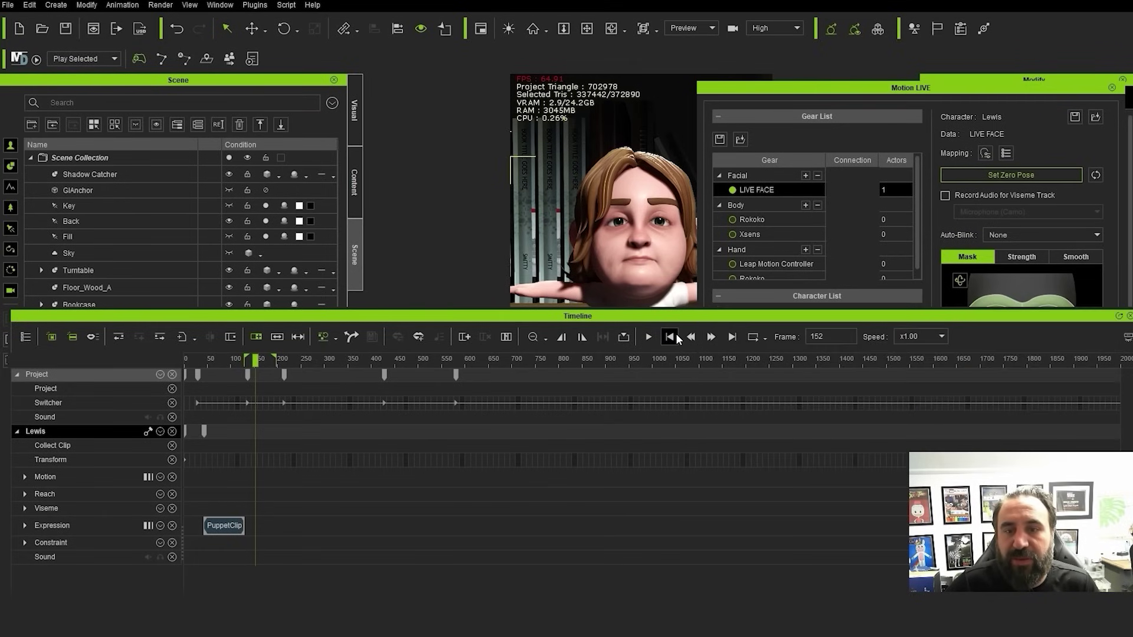
{"action": "left_click", "coordinate": [669, 337]}
Preview the facial capture over the second phrase and record it as another expression clip right after the first
{"action": "left_click", "coordinate": [771, 459]}
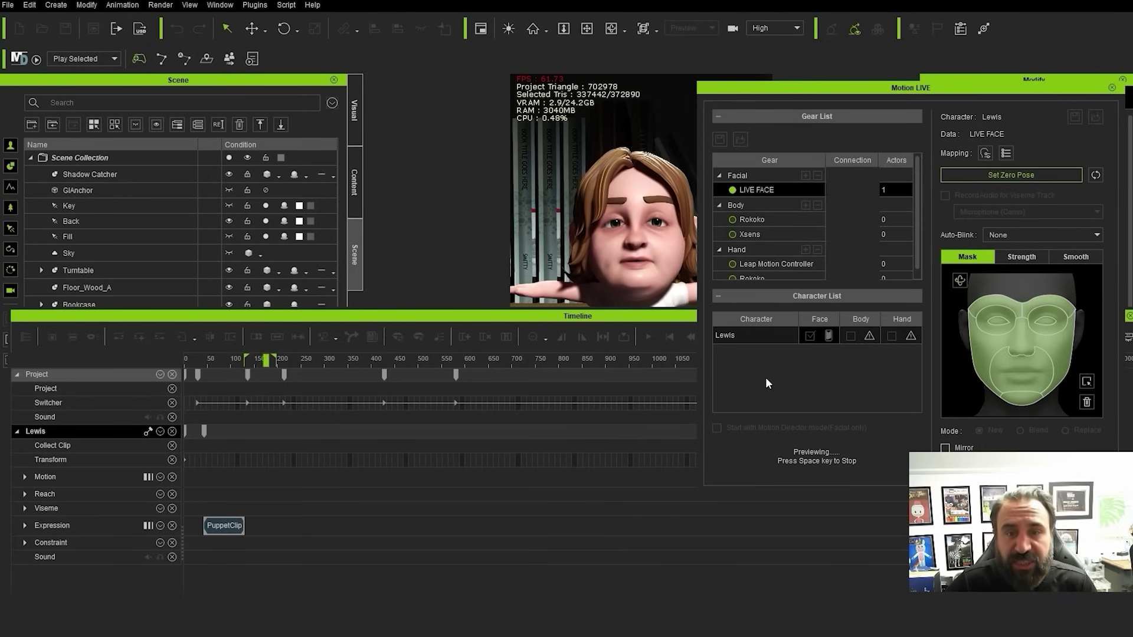
{"action": "key", "text": "space"}
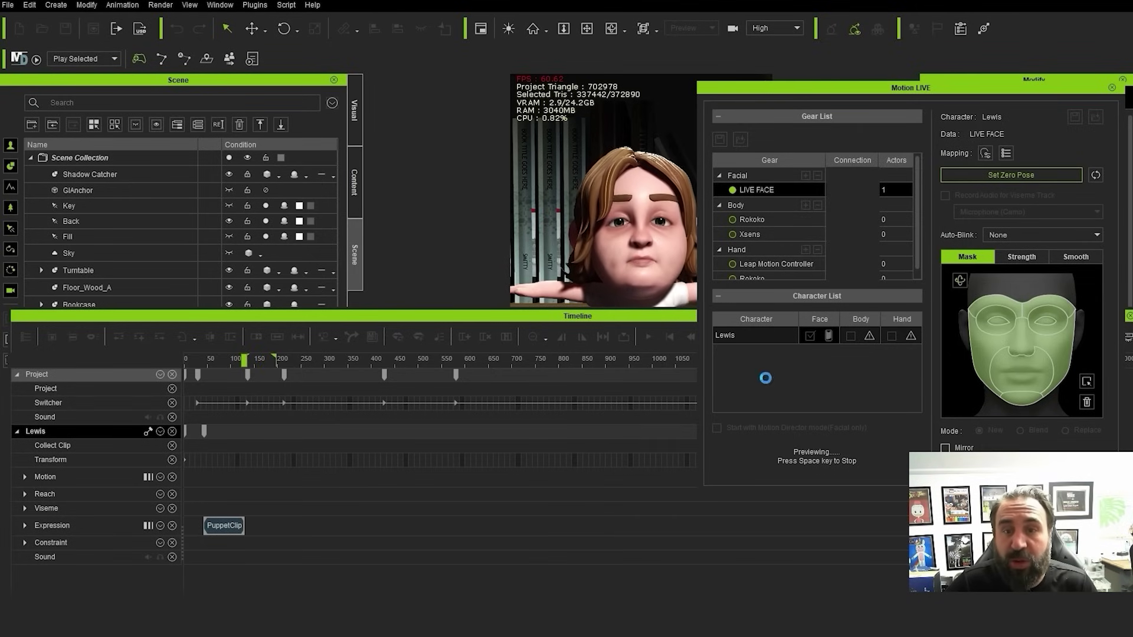
{"action": "left_click", "coordinate": [888, 460]}
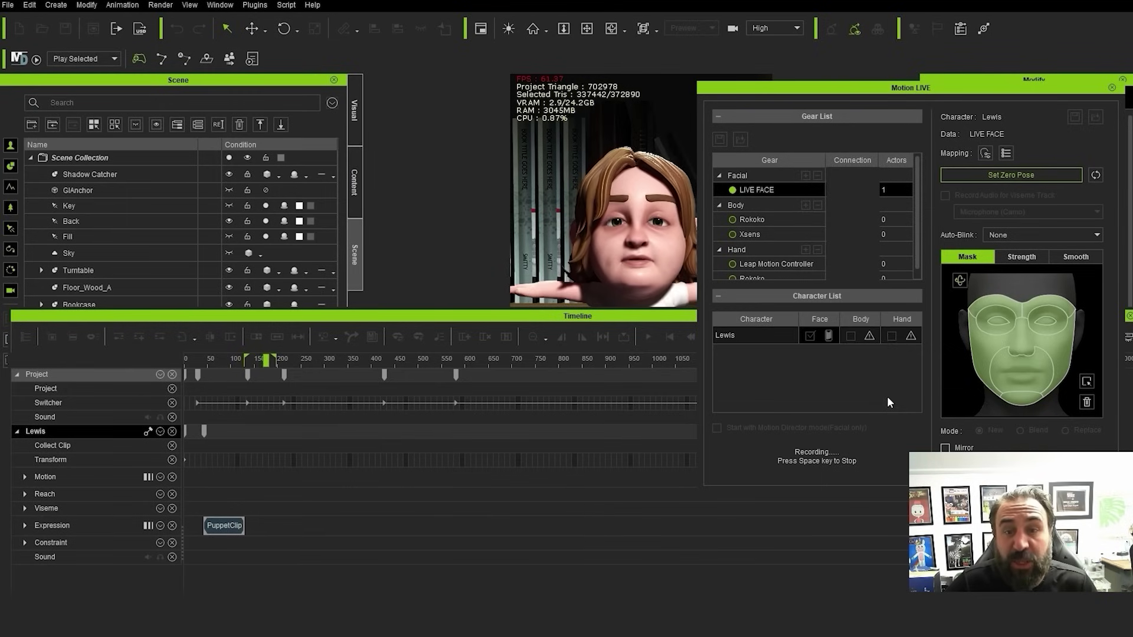
{"action": "key", "text": "space"}
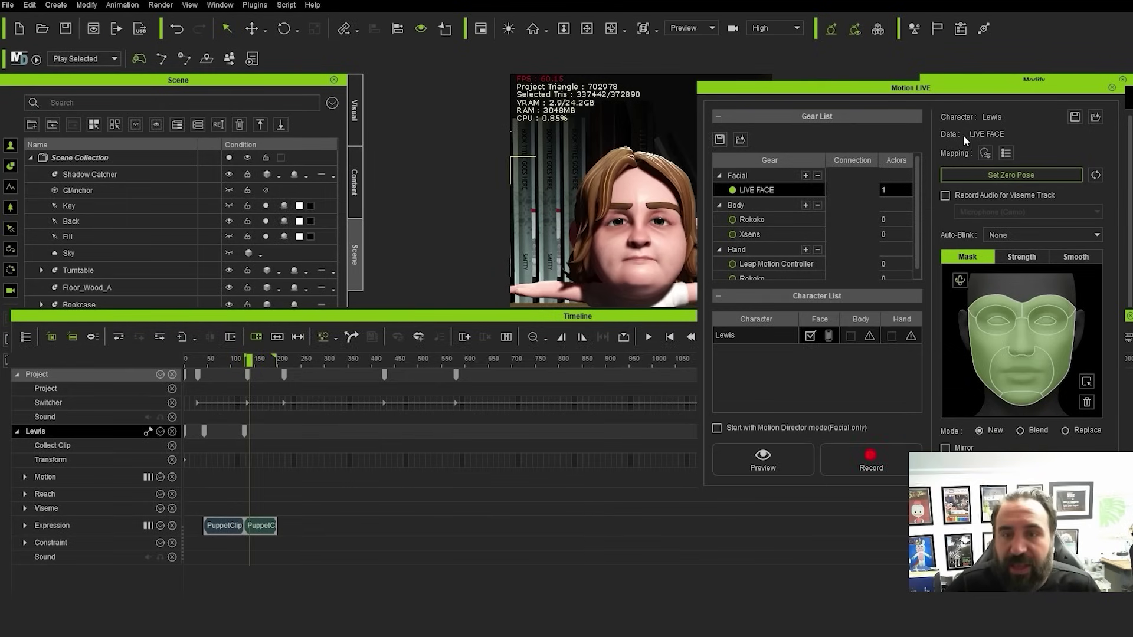
Close Motion LIVE, disconnect its servers, extend the playback range back over both expression clips and play them
{"action": "left_click", "coordinate": [1111, 88]}
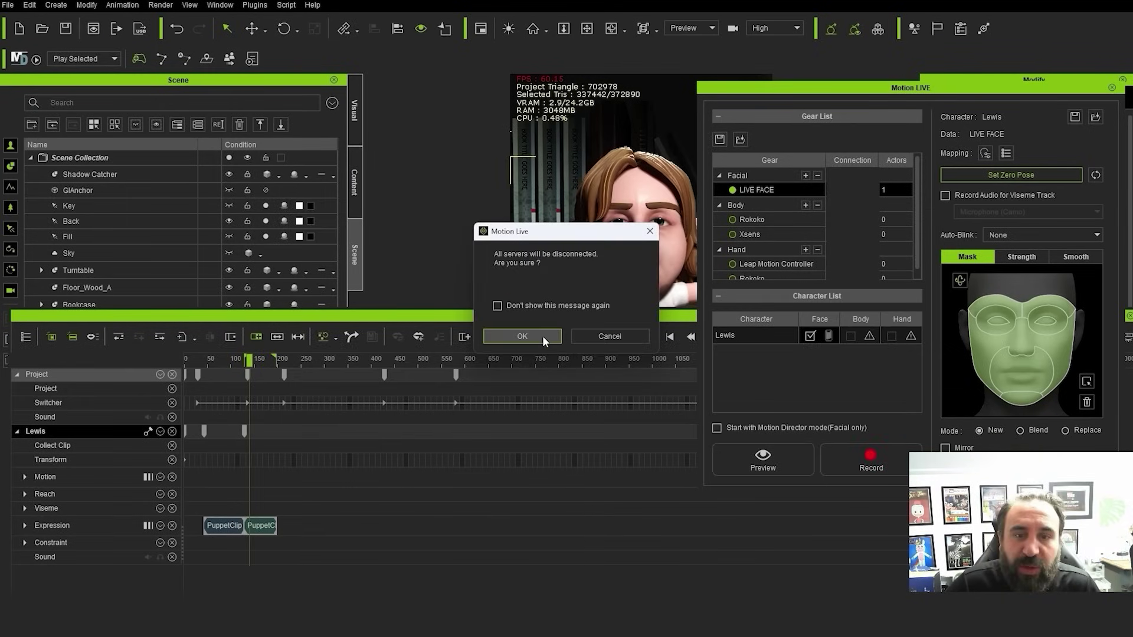
{"action": "key", "text": "Return"}
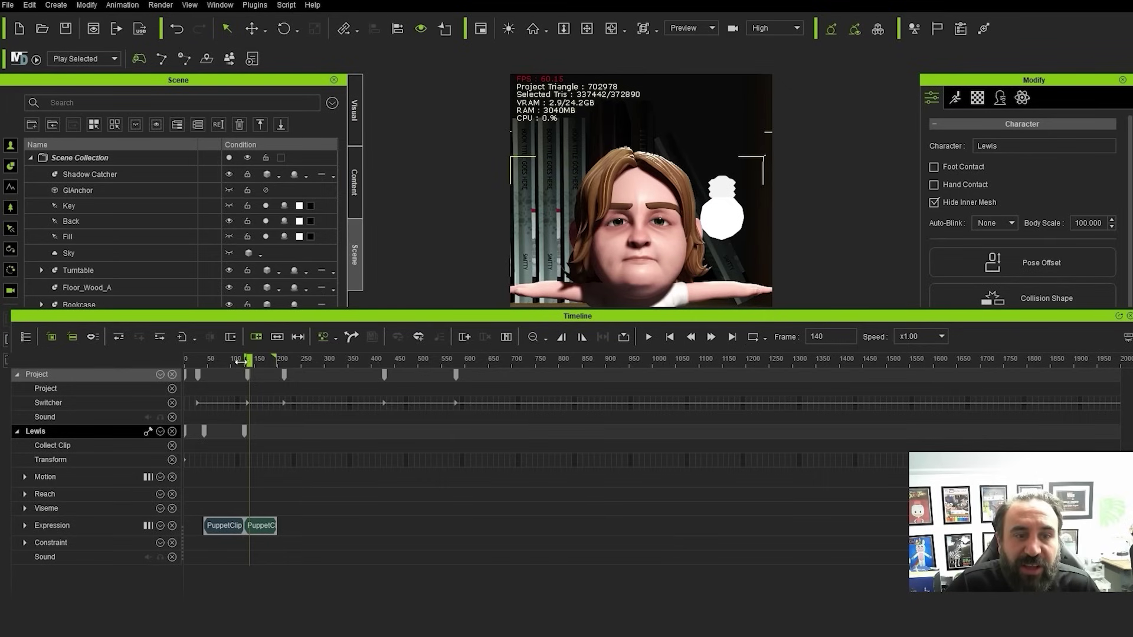
{"action": "key", "text": "space"}
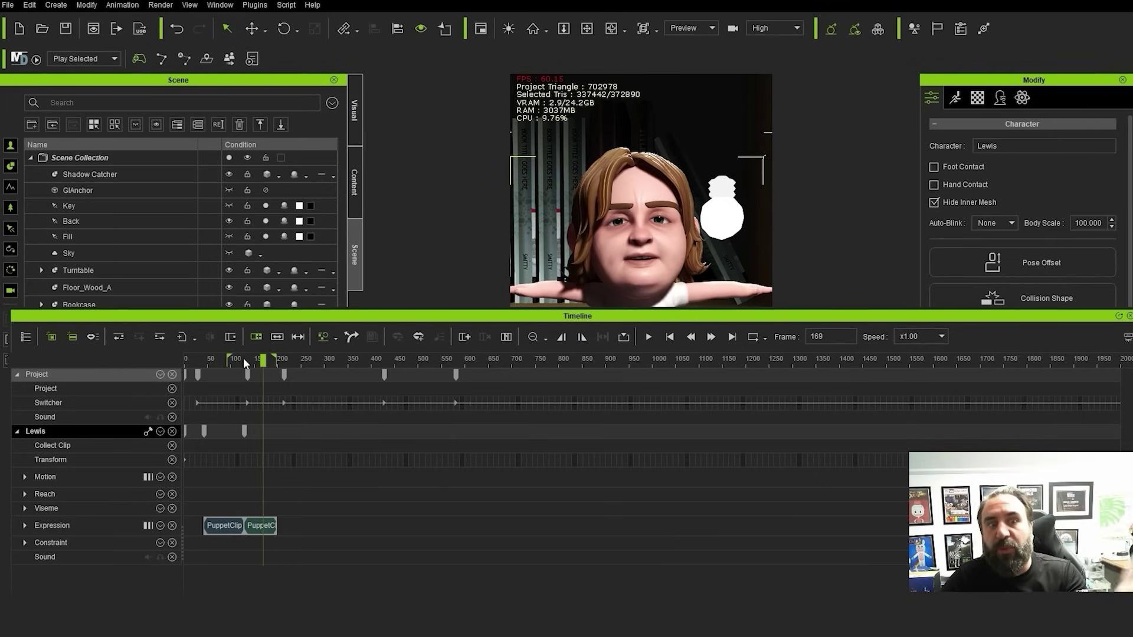
{"action": "left_click_drag", "start_coordinate": [244, 359], "coordinate": [216, 362]}
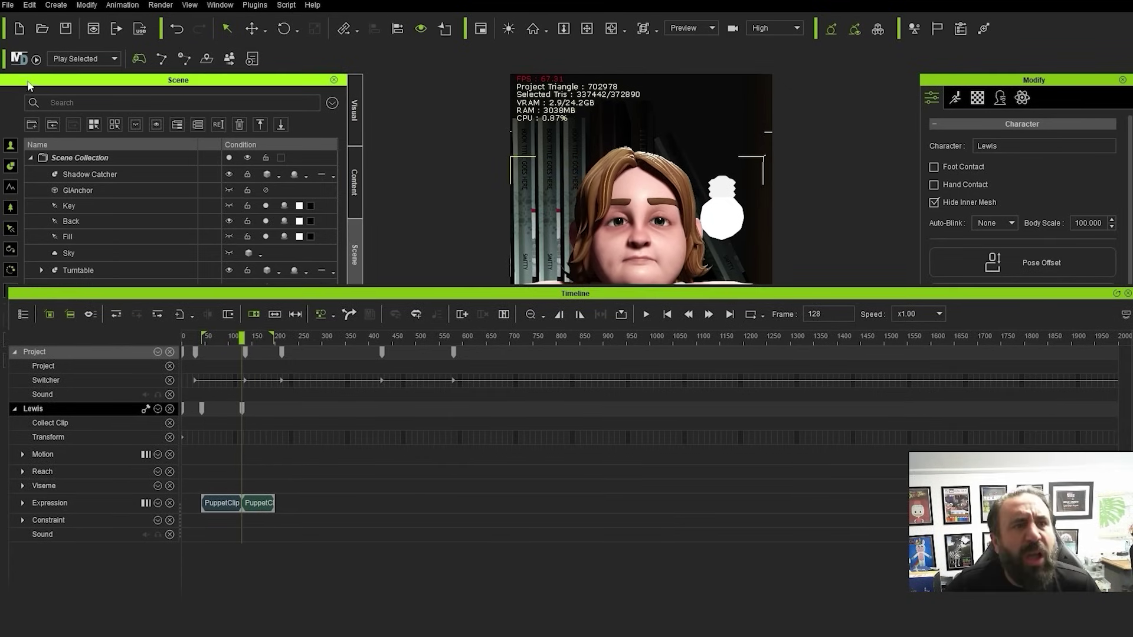
Open the project settings and check the FPS value under Time Unit
{"action": "left_click", "coordinate": [29, 4]}
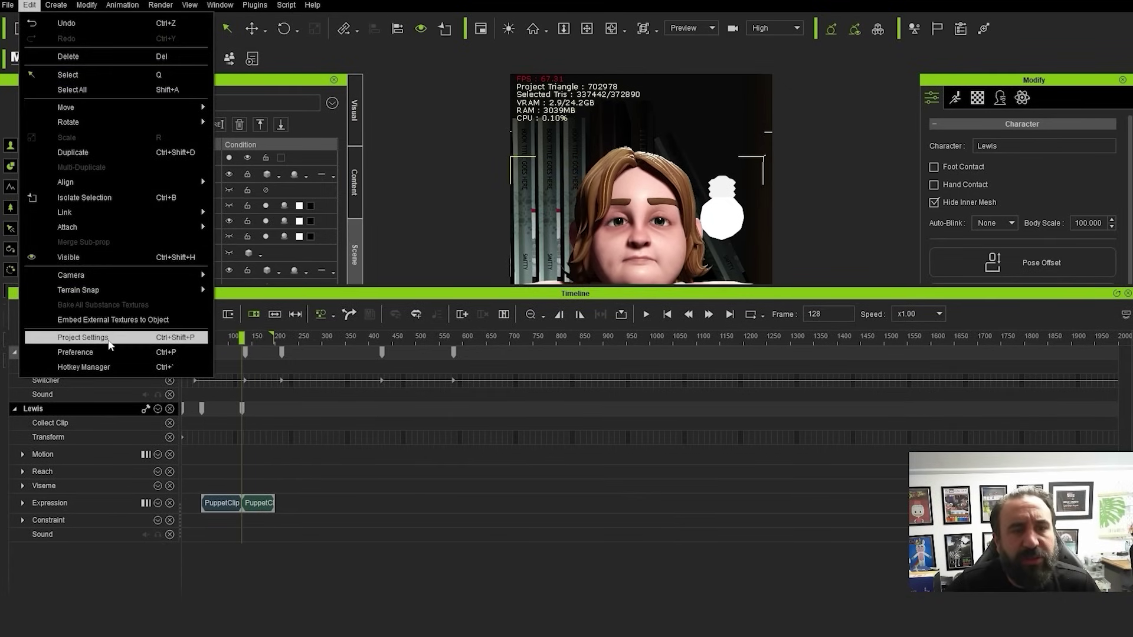
{"action": "left_click", "coordinate": [111, 339]}
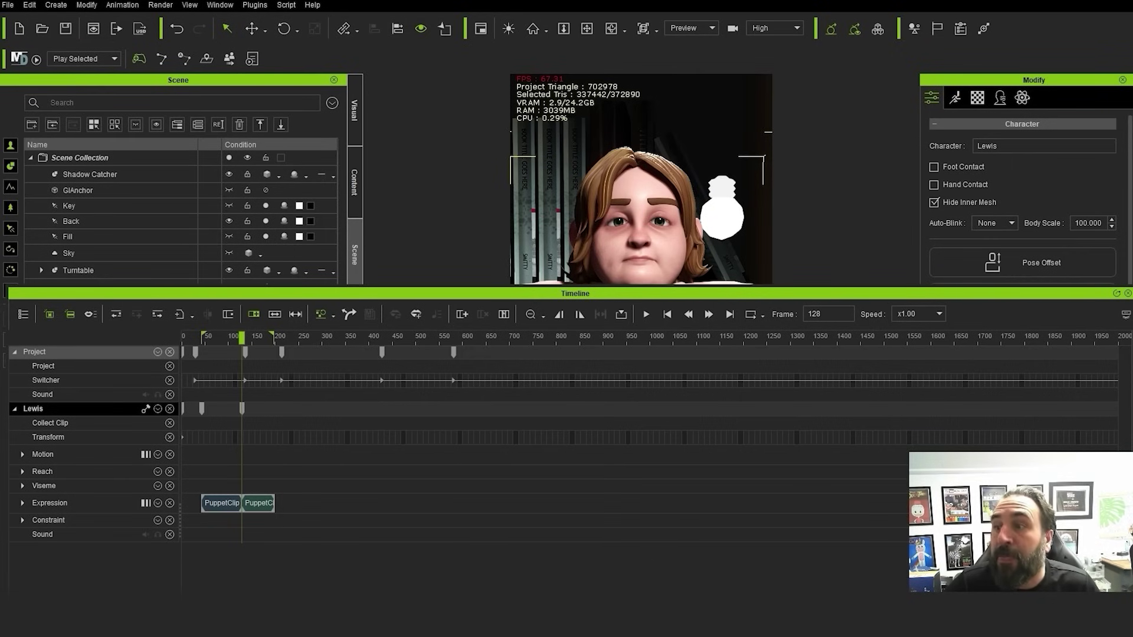
{"action": "left_click_drag", "start_coordinate": [755, 177], "coordinate": [531, 144]}
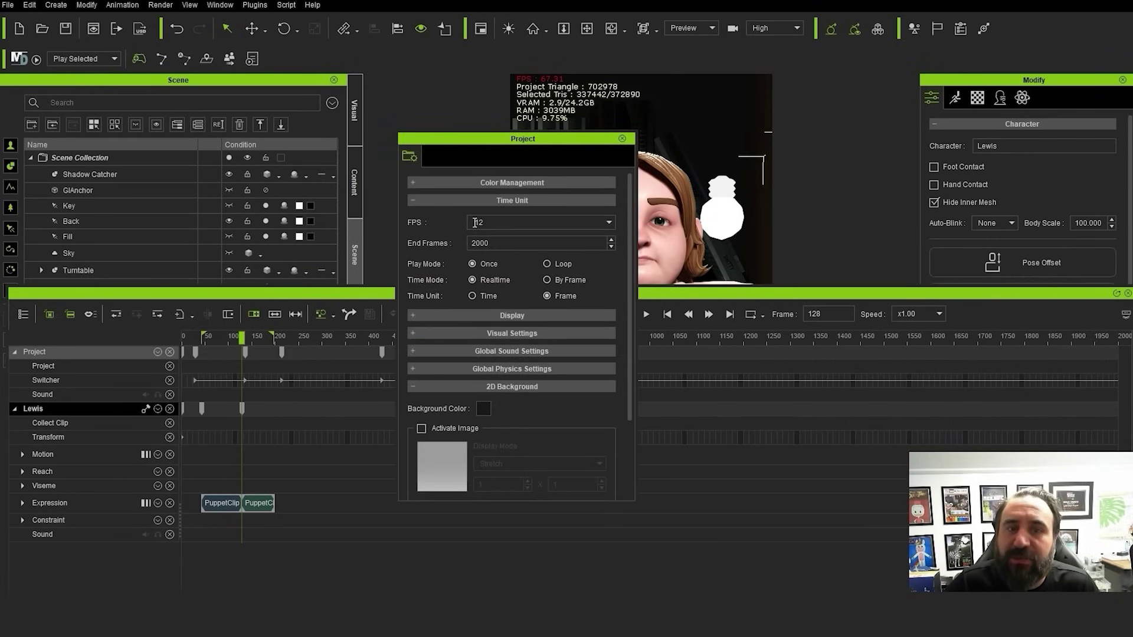
Close the project settings and inspect the transition between the two expression clips, then return the playhead to frame 0
{"action": "left_click", "coordinate": [622, 139]}
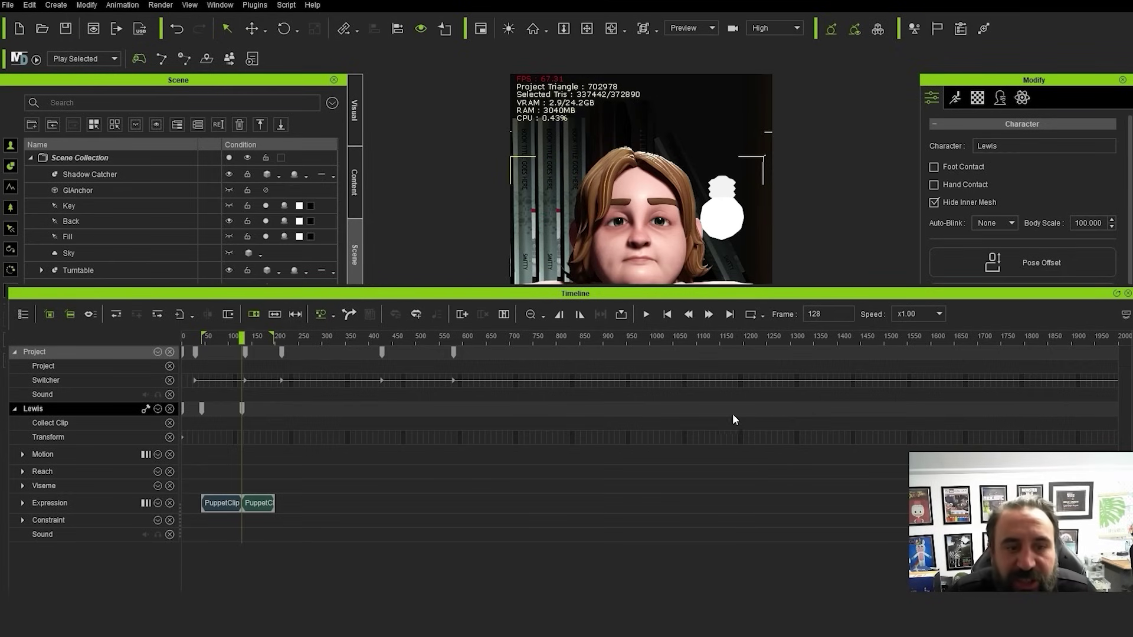
{"action": "left_click_drag", "start_coordinate": [294, 295], "coordinate": [313, 273]}
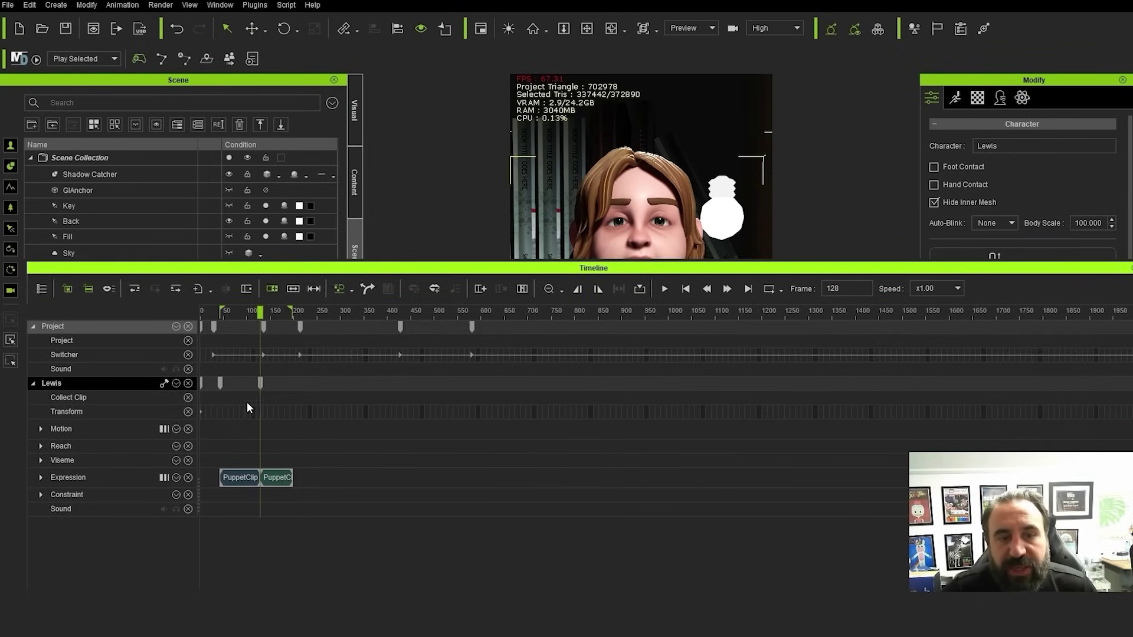
{"action": "scroll", "coordinate": [249, 422], "scroll_direction": "up", "scroll_amount": 6}
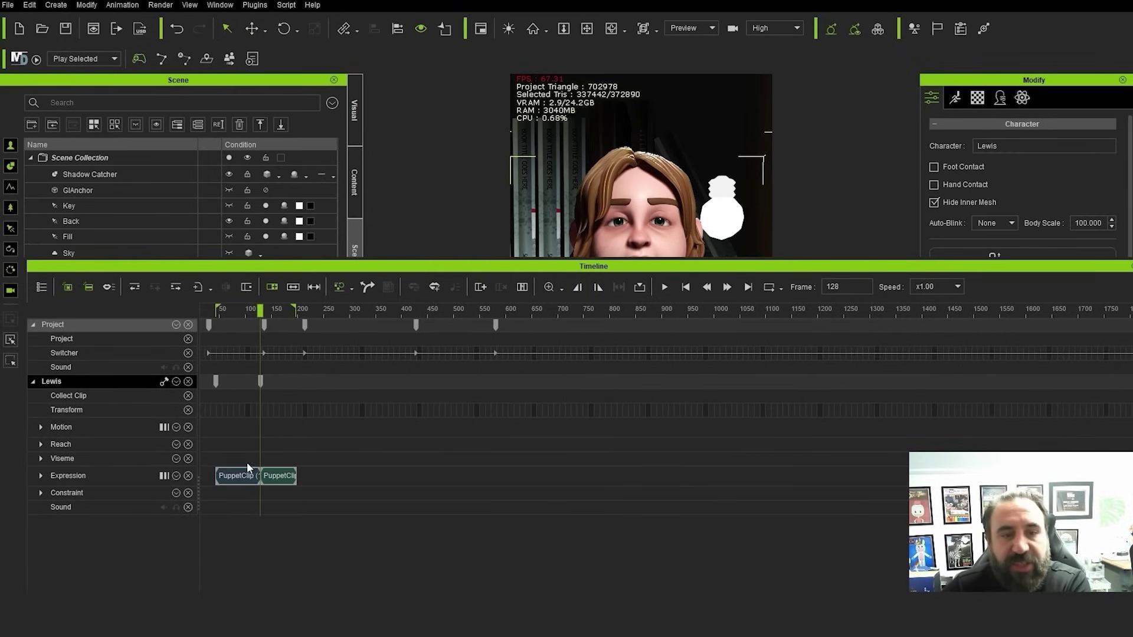
{"action": "left_click", "coordinate": [266, 482]}
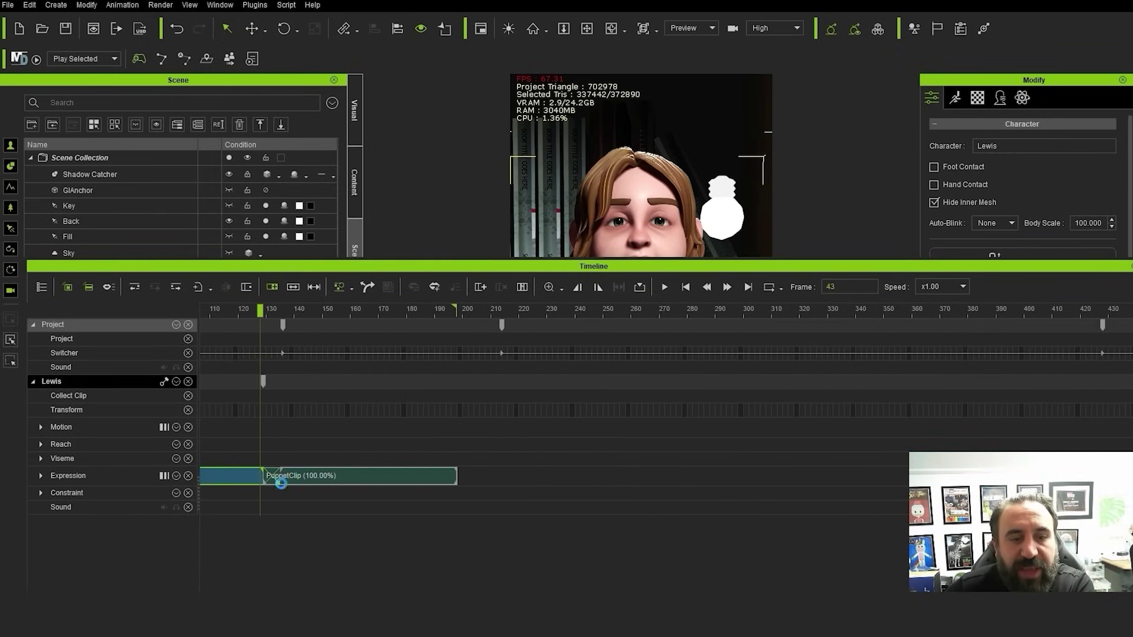
{"action": "left_click", "coordinate": [281, 483]}
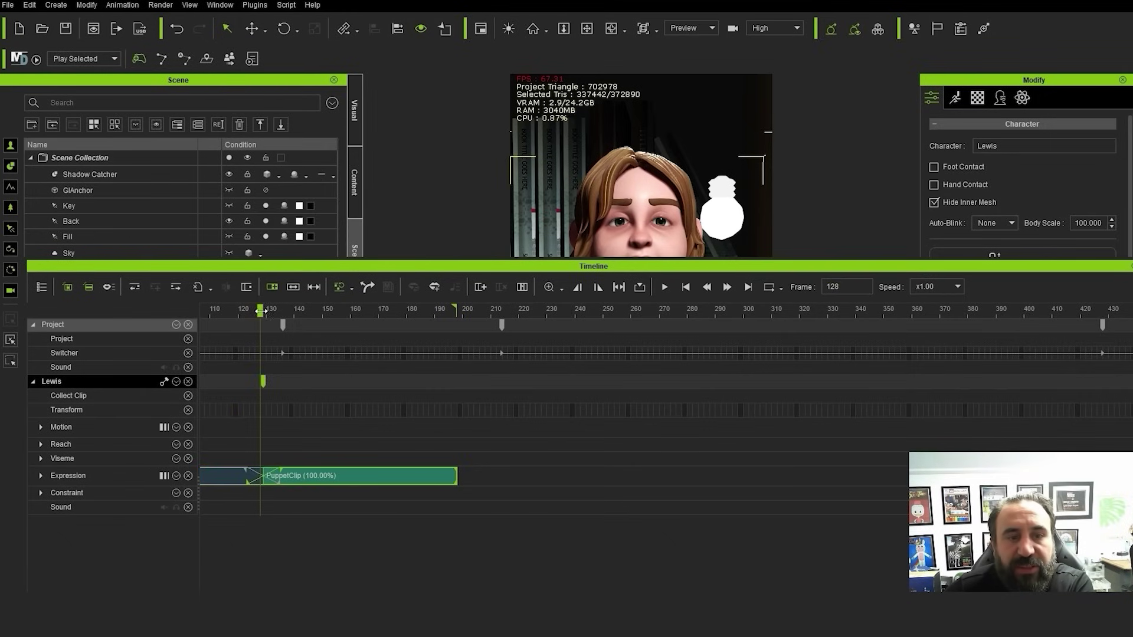
{"action": "left_click_drag", "start_coordinate": [261, 311], "coordinate": [131, 319]}
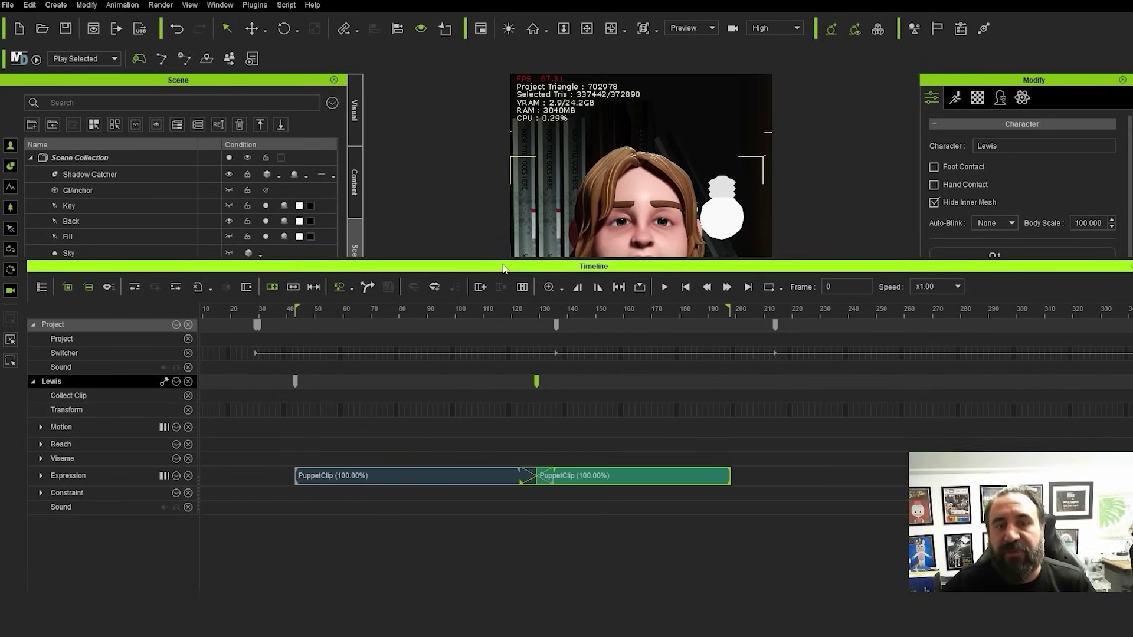
Play the two expression clips through from frame 44 and scrub back across the transition between them
{"action": "left_click_drag", "start_coordinate": [503, 269], "coordinate": [503, 318]}
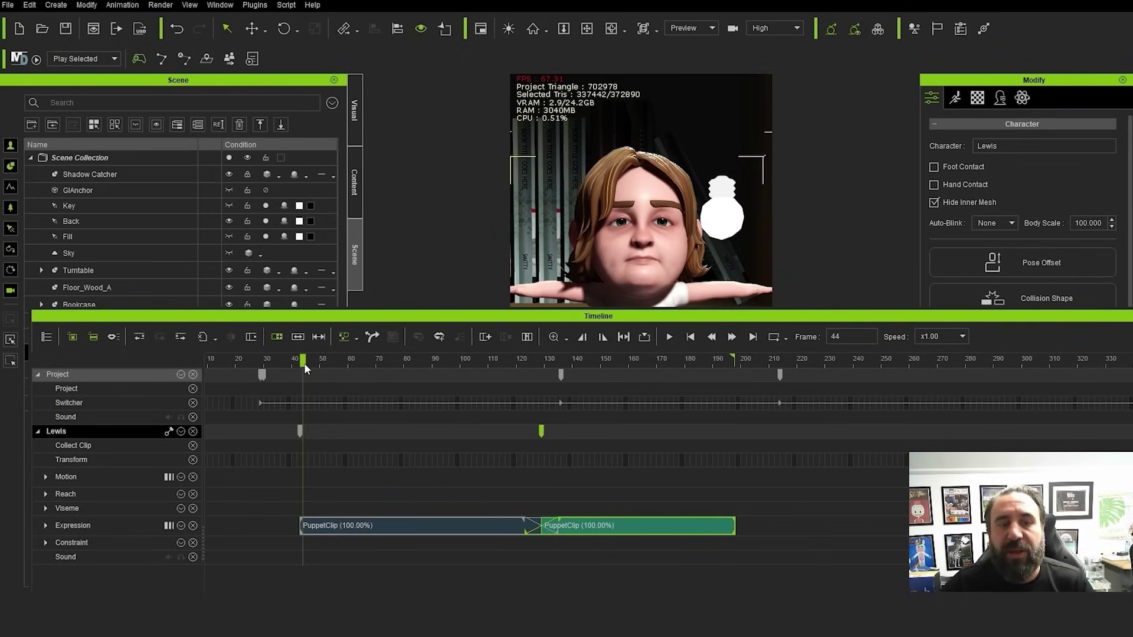
{"action": "key", "text": "space"}
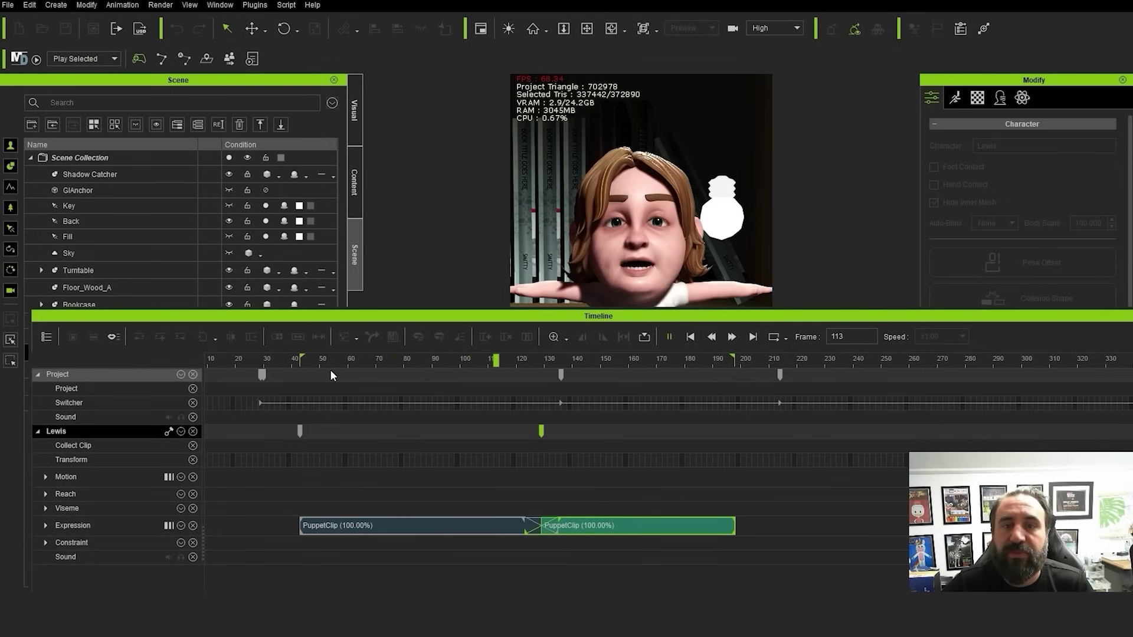
{"action": "key", "text": "space"}
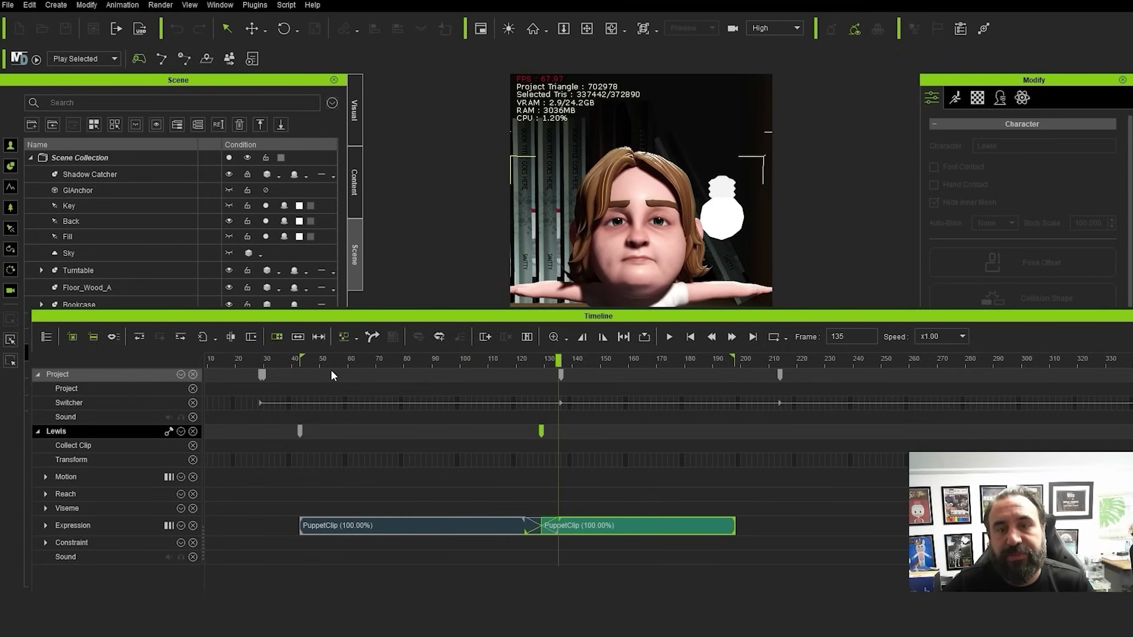
{"action": "left_click_drag", "start_coordinate": [624, 317], "coordinate": [704, 204]}
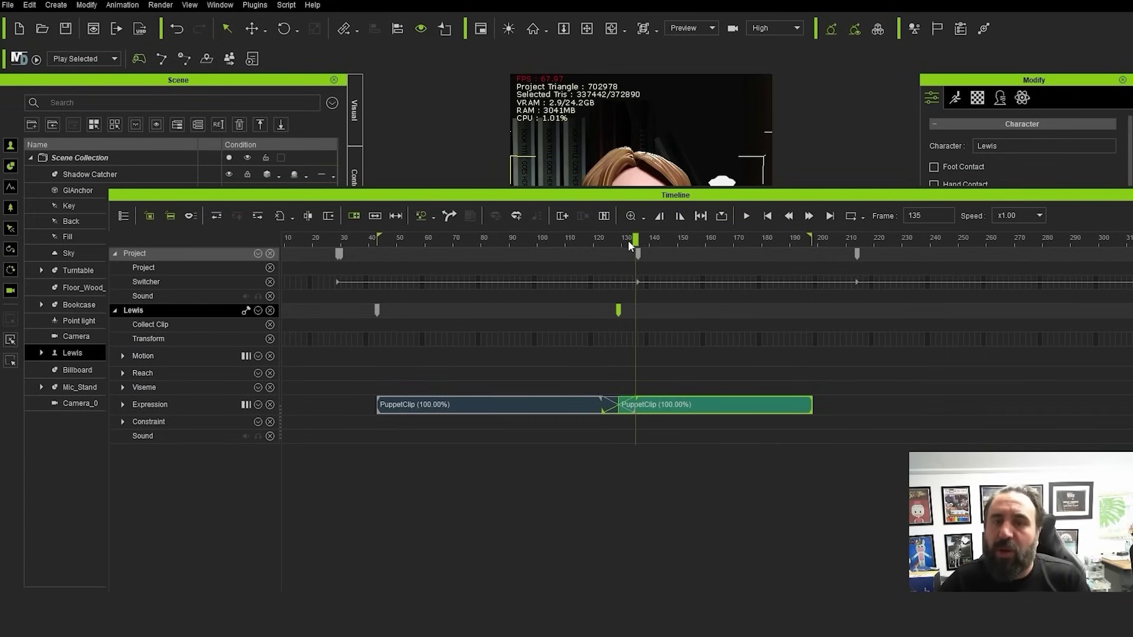
{"action": "left_click_drag", "start_coordinate": [628, 240], "coordinate": [590, 235]}
Load the project version that contains the character's completed motion and expression animation
{"action": "key", "text": "ctrl+z"}
{"action": "key", "text": "ctrl+z"}
{"action": "key", "text": "ctrl+z"}
{"action": "key", "text": "ctrl+z"}
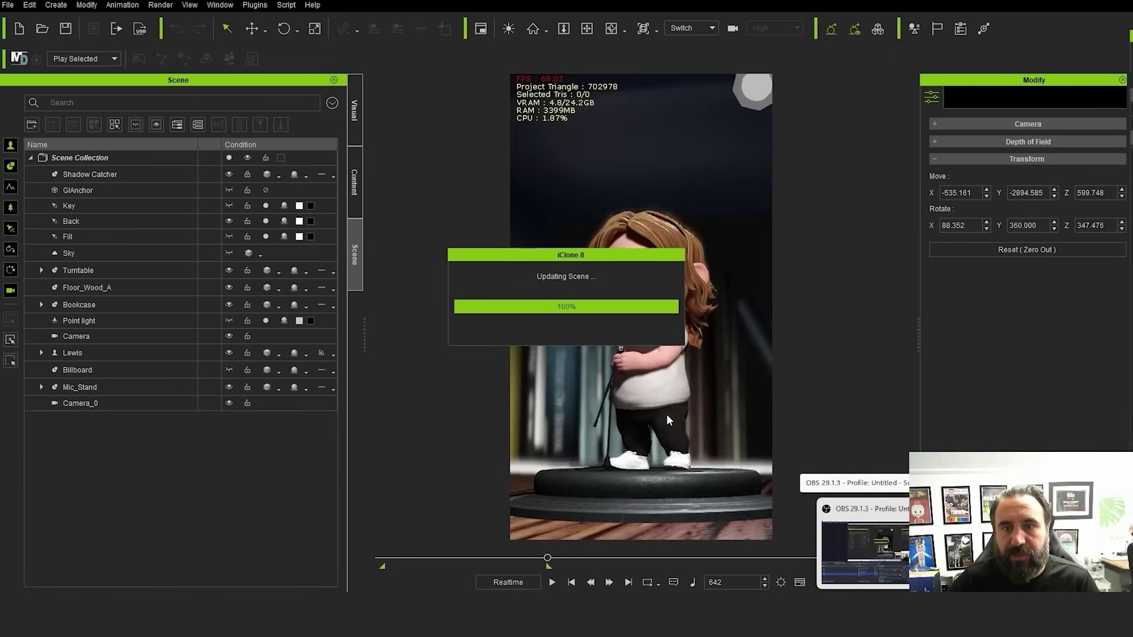
Show the timeline and delete the character's full motion clip from the Motion track
{"action": "key", "text": "F3"}
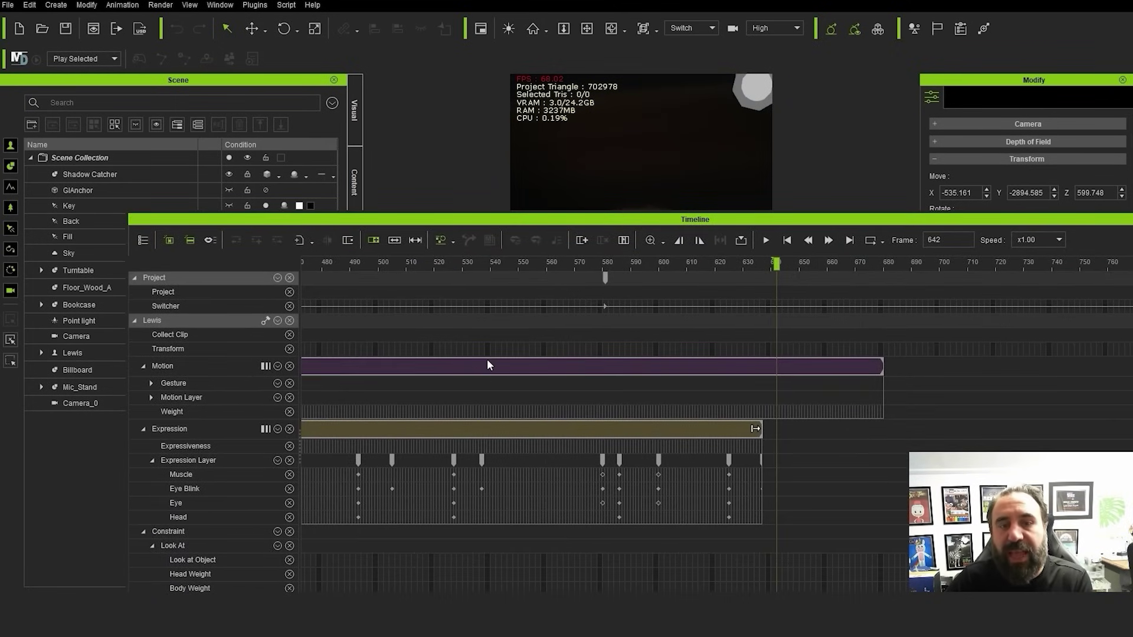
{"action": "left_click", "coordinate": [487, 366]}
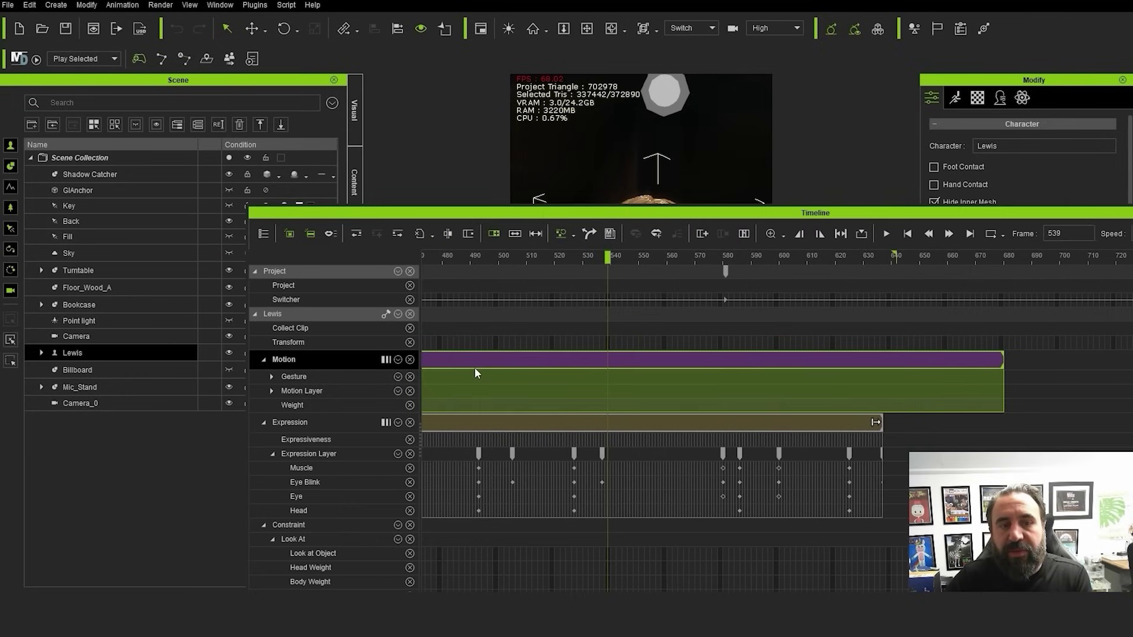
{"action": "key", "text": "Delete"}
{"action": "scroll", "coordinate": [330, 437], "scroll_direction": "down", "scroll_amount": 1}
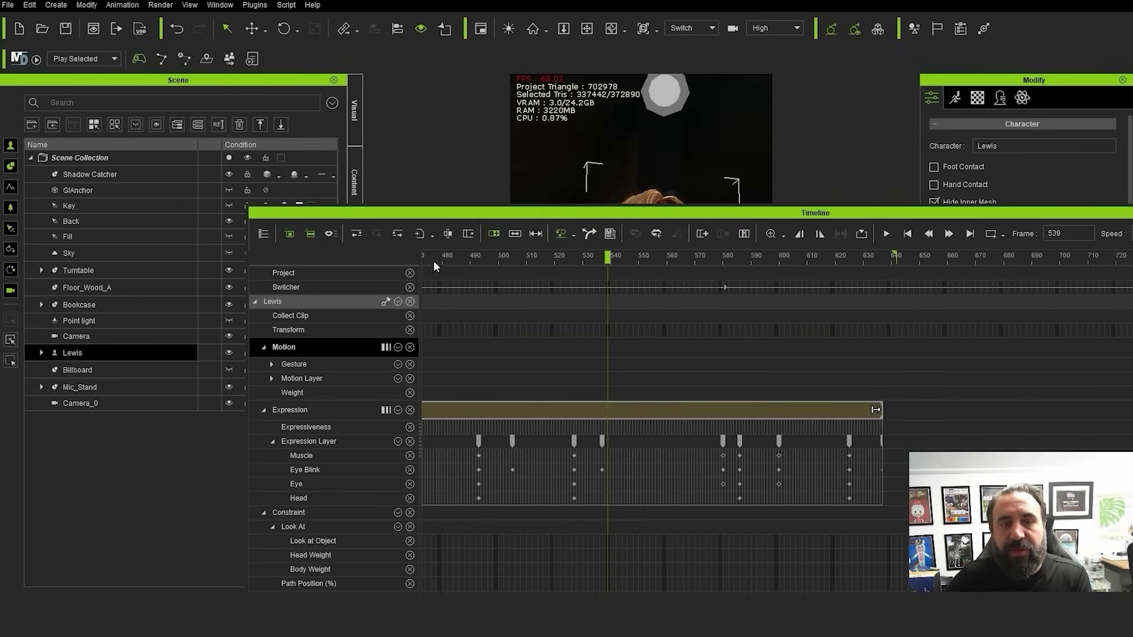
Show and expand the character's Reach track and delete its key at frame 0
{"action": "left_click_drag", "start_coordinate": [430, 213], "coordinate": [448, 105]}
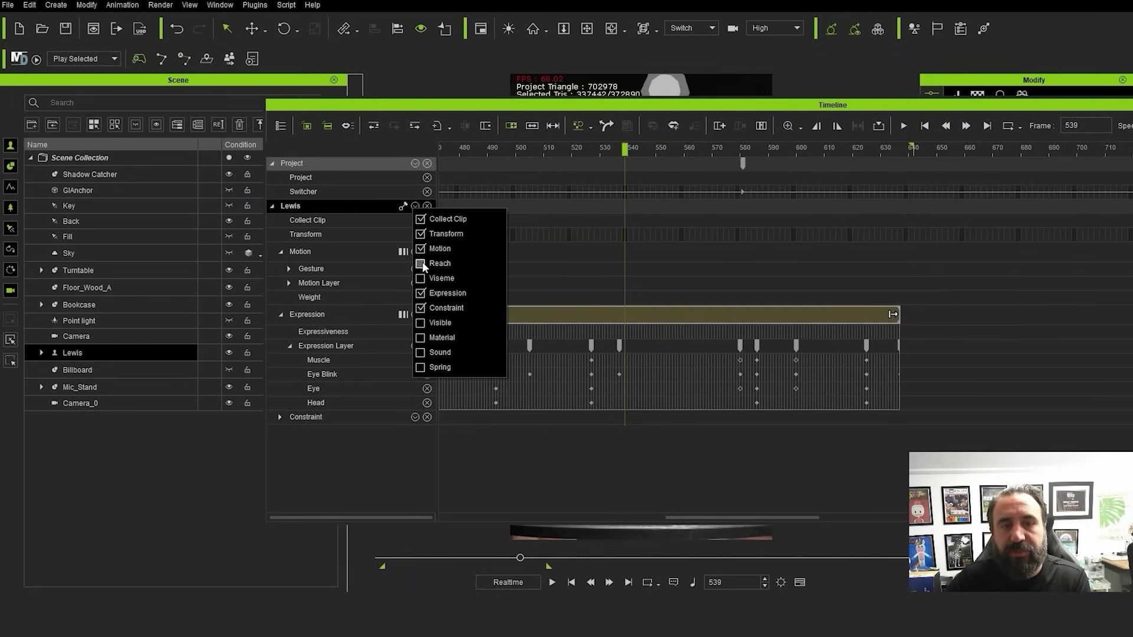
{"action": "left_click", "coordinate": [422, 262]}
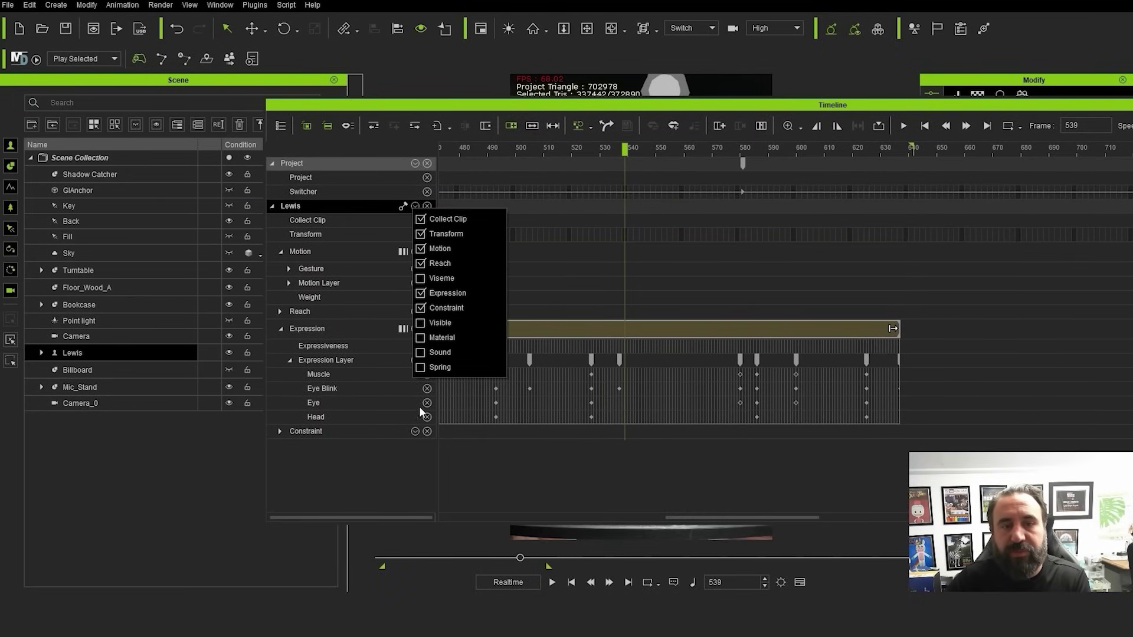
{"action": "left_click", "coordinate": [317, 314]}
{"action": "left_click", "coordinate": [314, 313]}
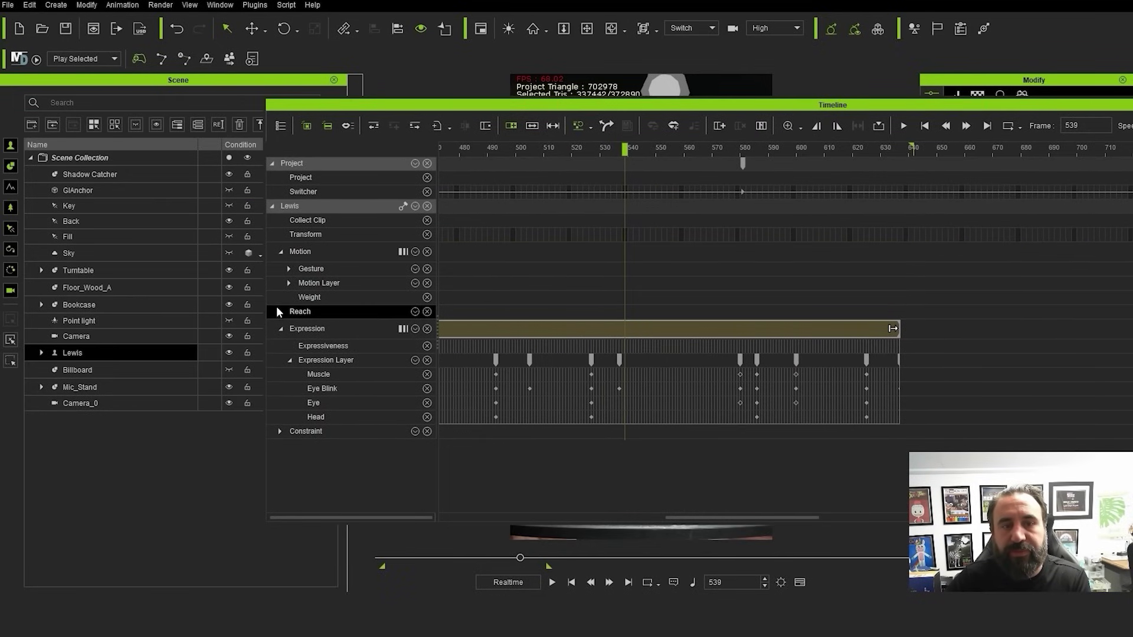
{"action": "left_click", "coordinate": [277, 312]}
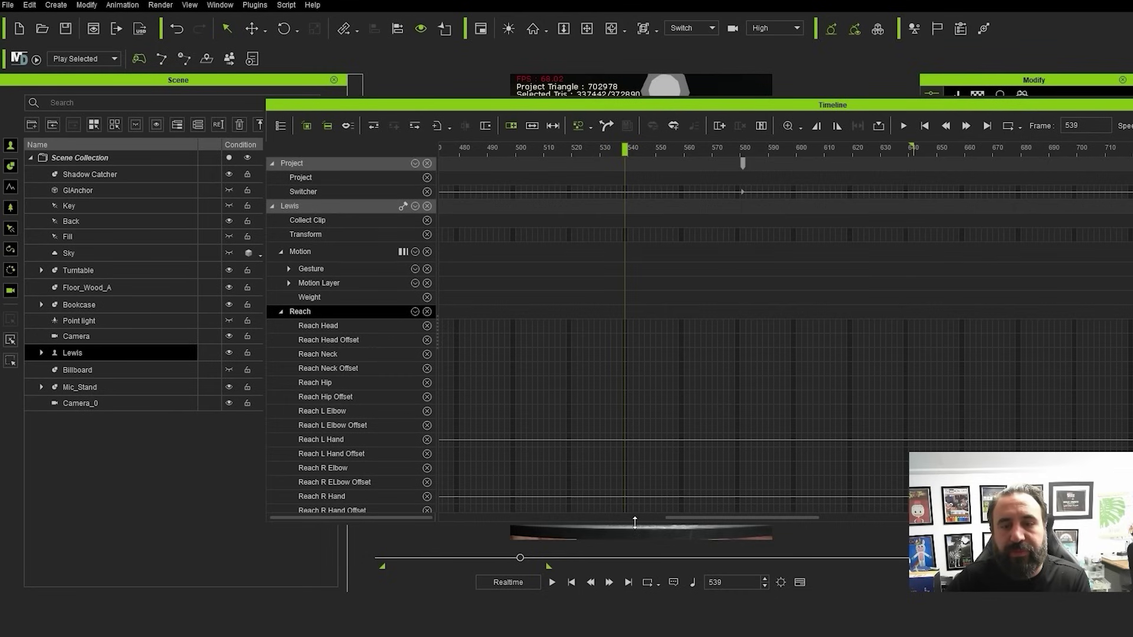
{"action": "left_click_drag", "start_coordinate": [678, 518], "coordinate": [420, 498]}
{"action": "left_click", "coordinate": [439, 312]}
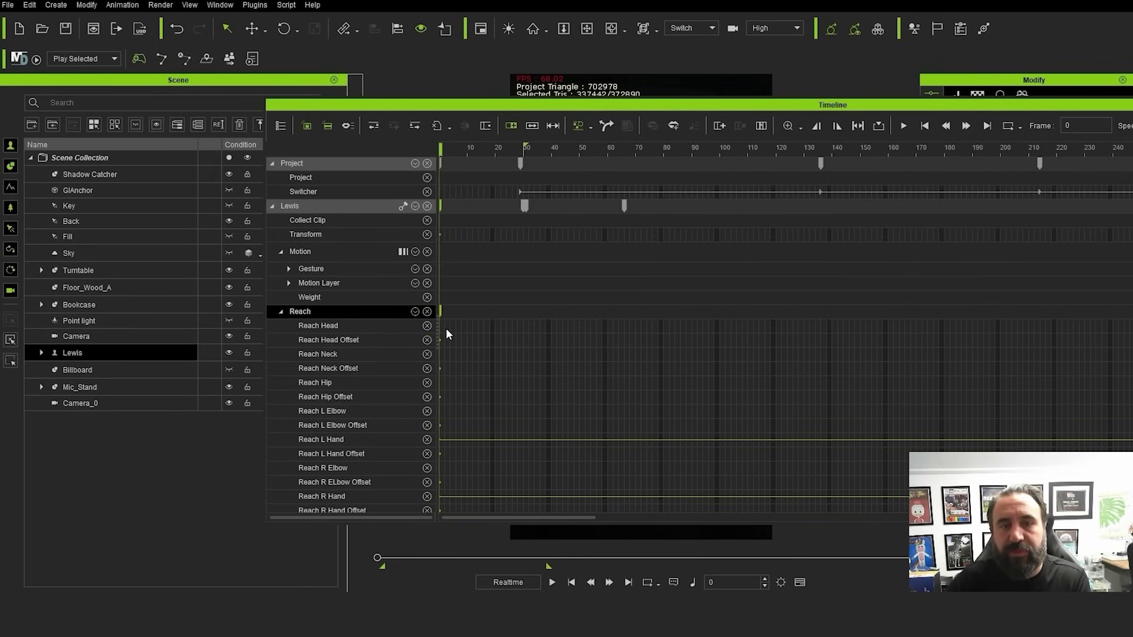
Move the timeline clear of the viewport and play the facial animation through the Switch camera up to frame 53
{"action": "left_click", "coordinate": [528, 149]}
{"action": "left_click_drag", "start_coordinate": [541, 105], "coordinate": [1132, 117]}
{"action": "left_click", "coordinate": [552, 583]}
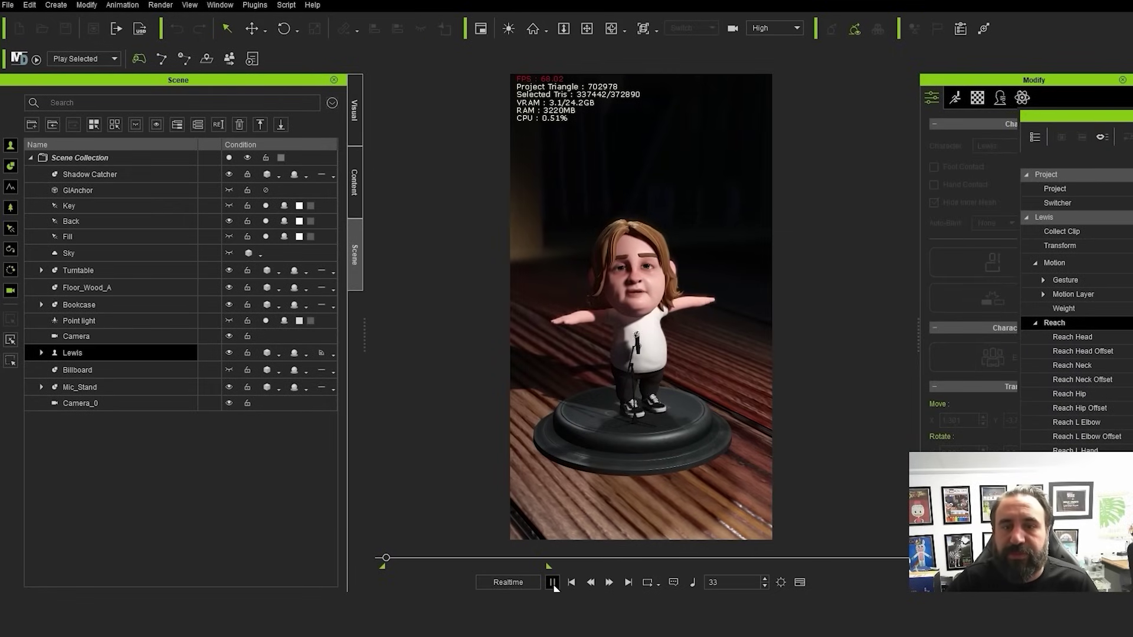
{"action": "key", "text": "space"}
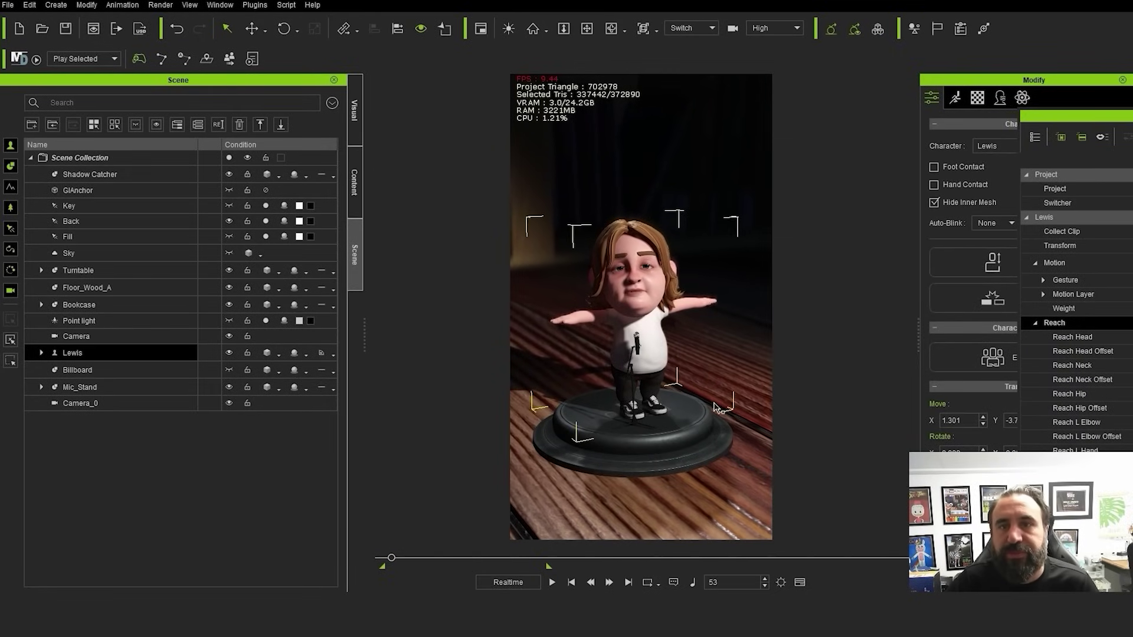
Change the viewport to the Preview camera and play the facial animation on to frame 315
{"action": "left_click", "coordinate": [711, 27]}
{"action": "left_click", "coordinate": [680, 40]}
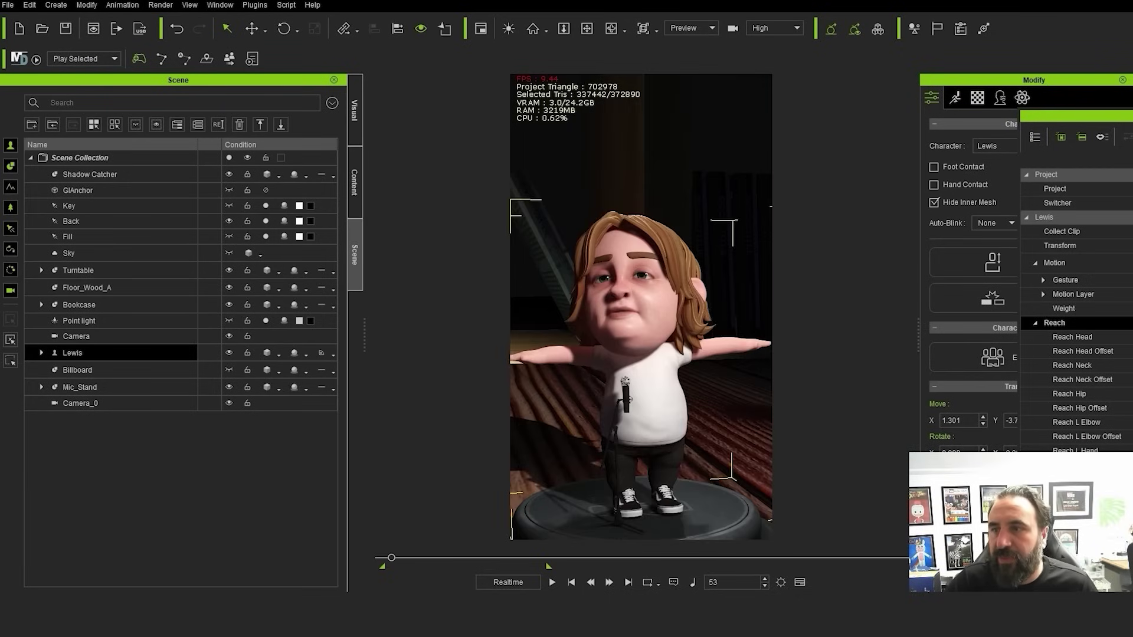
{"action": "key", "text": "space"}
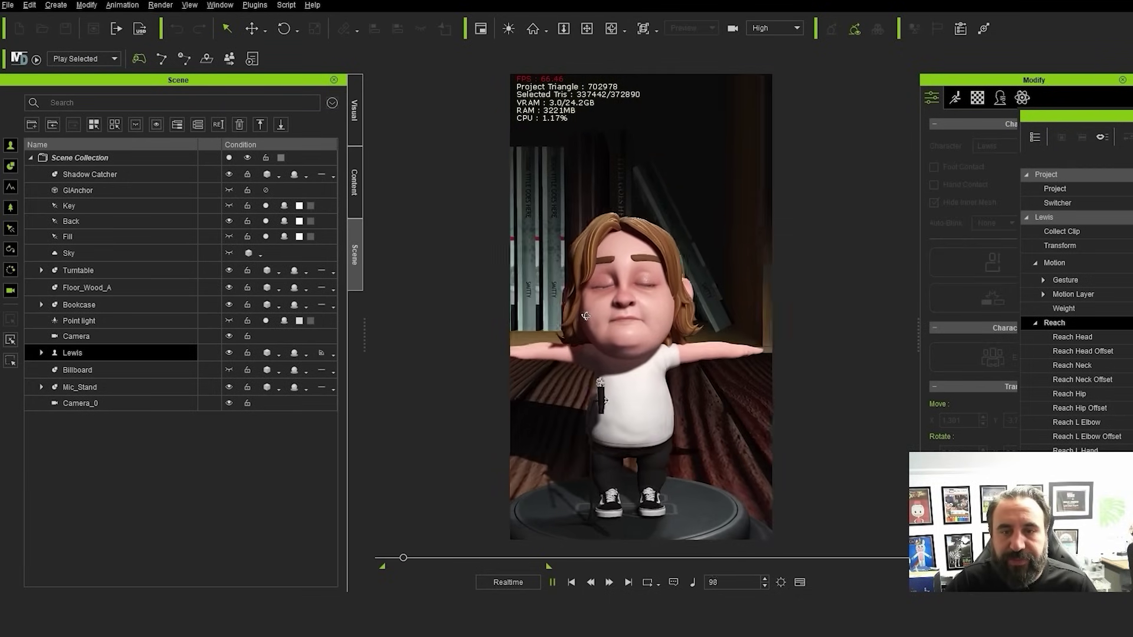
{"action": "key", "text": "space"}
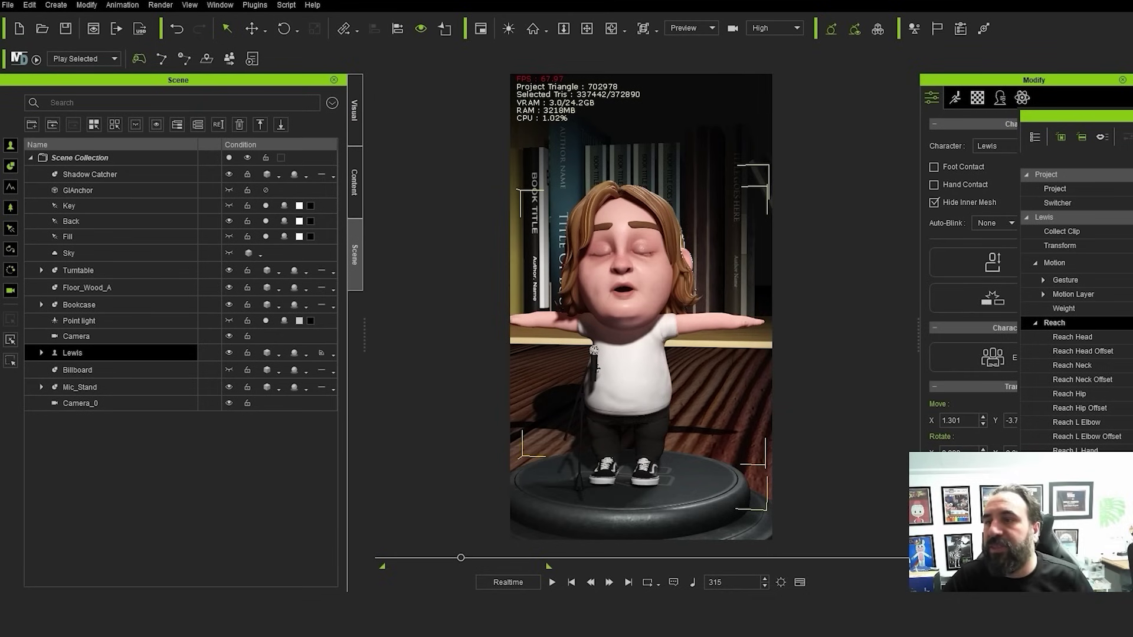
Collapse the Reach track to reach the merged expression clip and move the playhead back to frame 29
{"action": "left_click_drag", "start_coordinate": [1132, 116], "coordinate": [883, 132]}
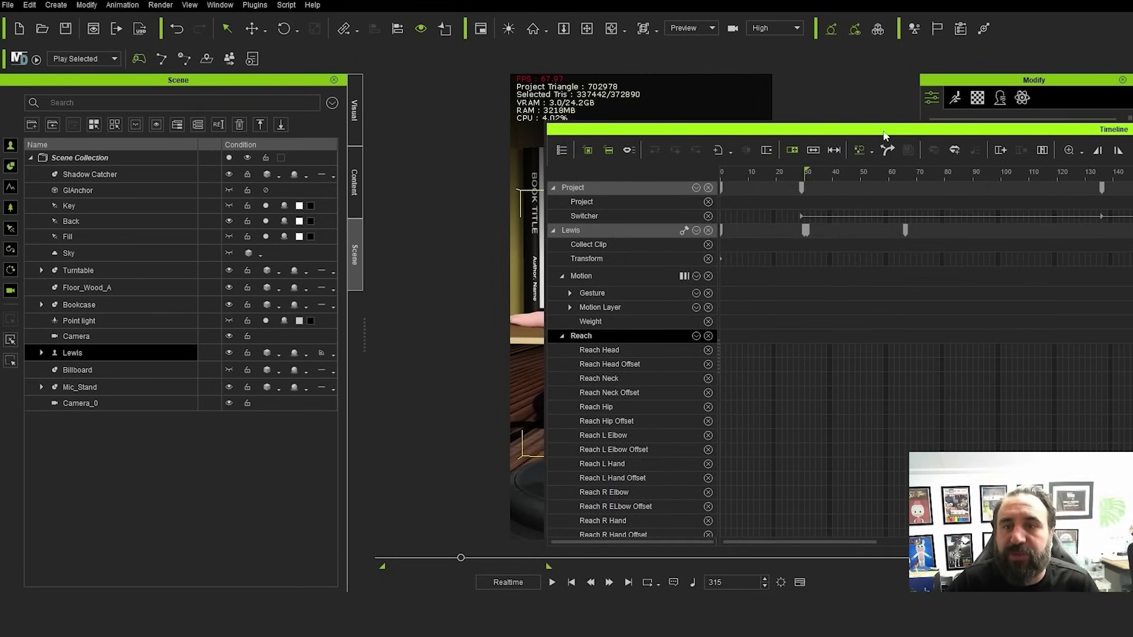
{"action": "left_click", "coordinate": [887, 150]}
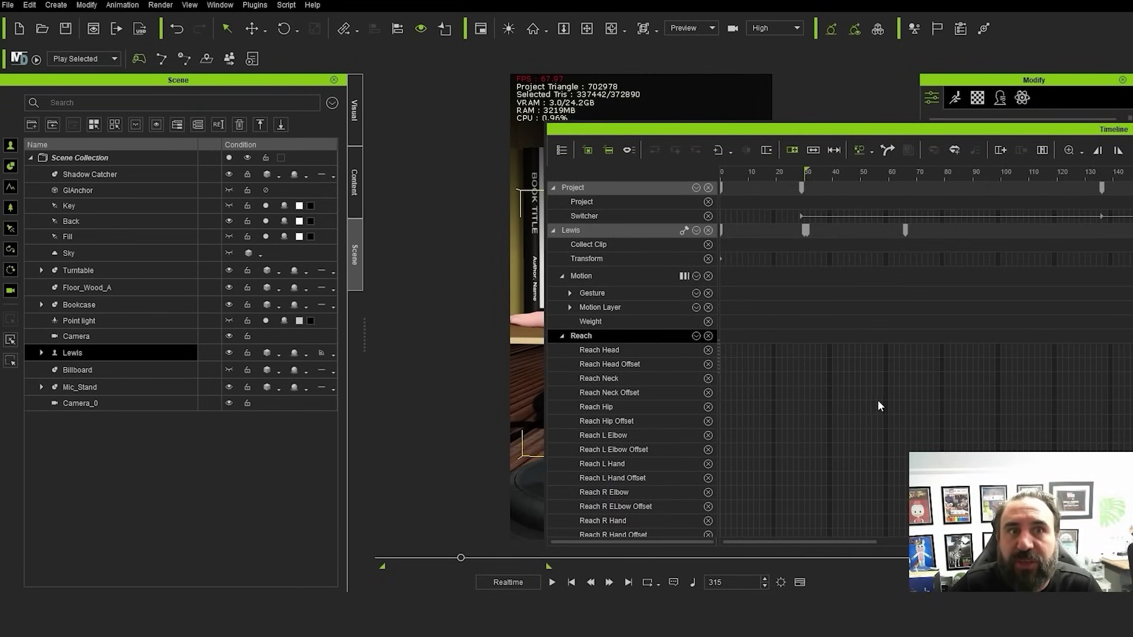
{"action": "left_click_drag", "start_coordinate": [752, 133], "coordinate": [889, 123]}
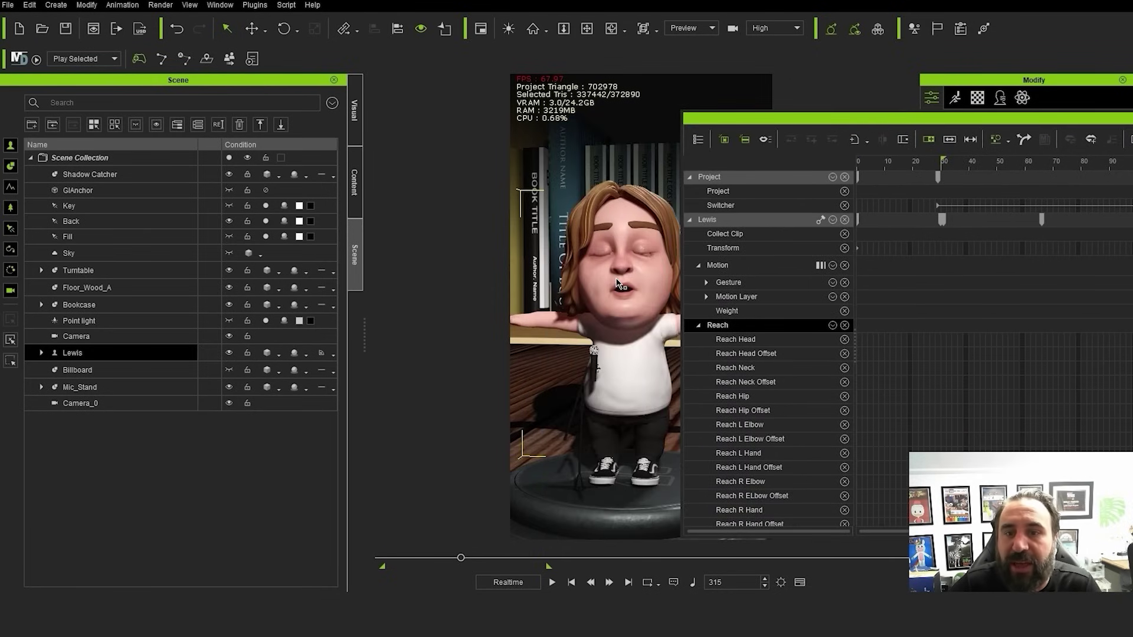
{"action": "left_click", "coordinate": [698, 325]}
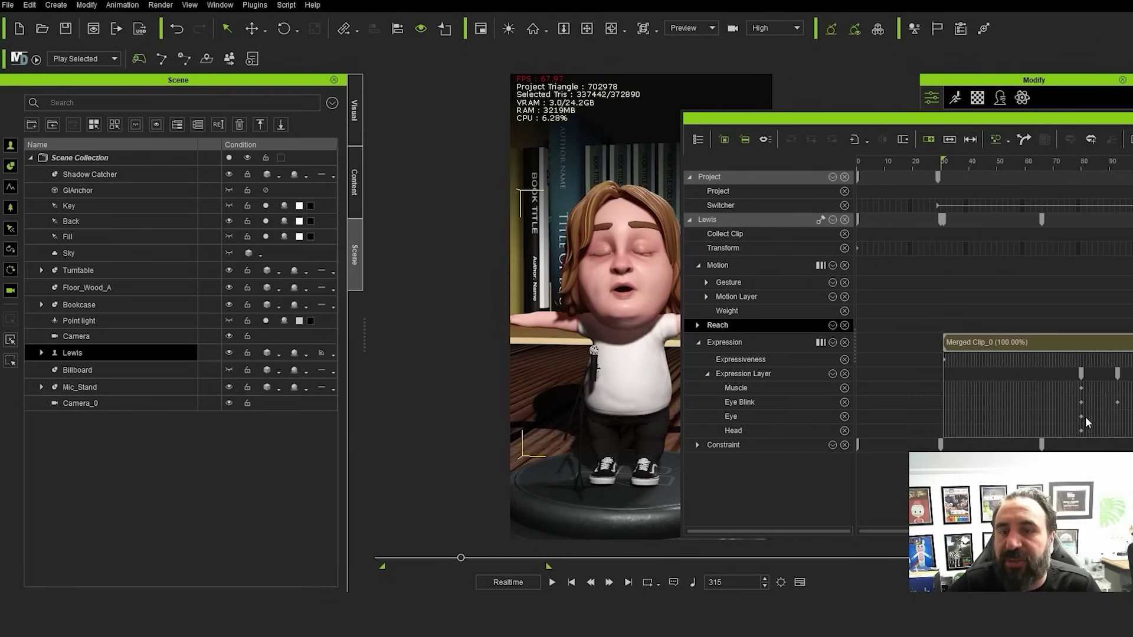
{"action": "left_click", "coordinate": [1005, 161]}
{"action": "left_click_drag", "start_coordinate": [1005, 161], "coordinate": [939, 191]}
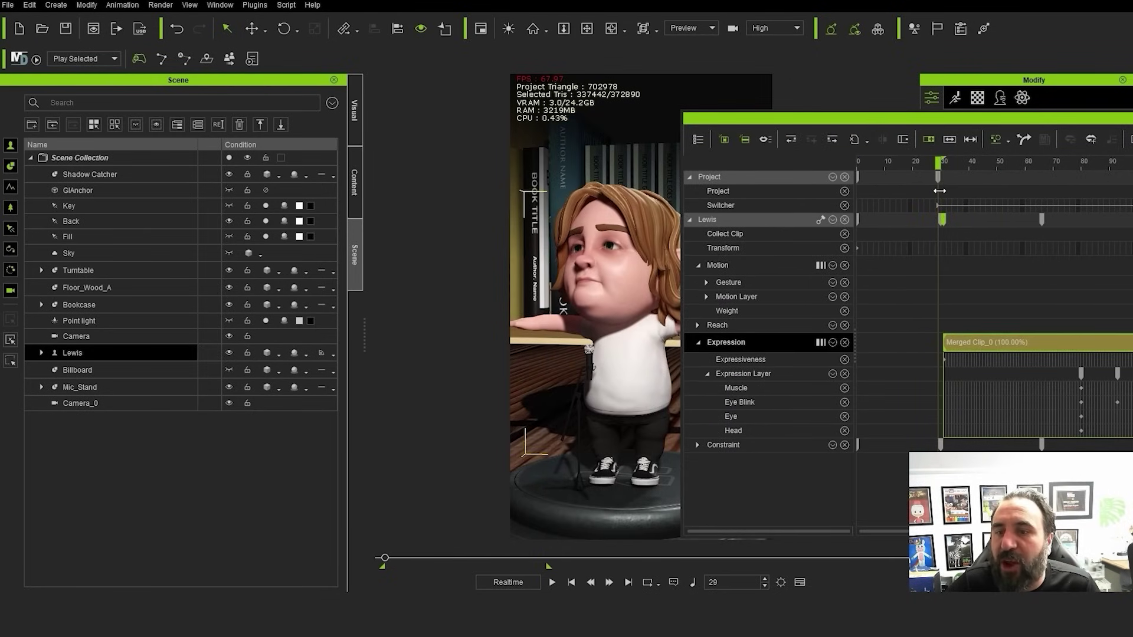
Examine the beginning of the merged expression clip by scrubbing its first frames up to frame 37
{"action": "scroll", "coordinate": [978, 411], "scroll_direction": "up", "scroll_amount": 5}
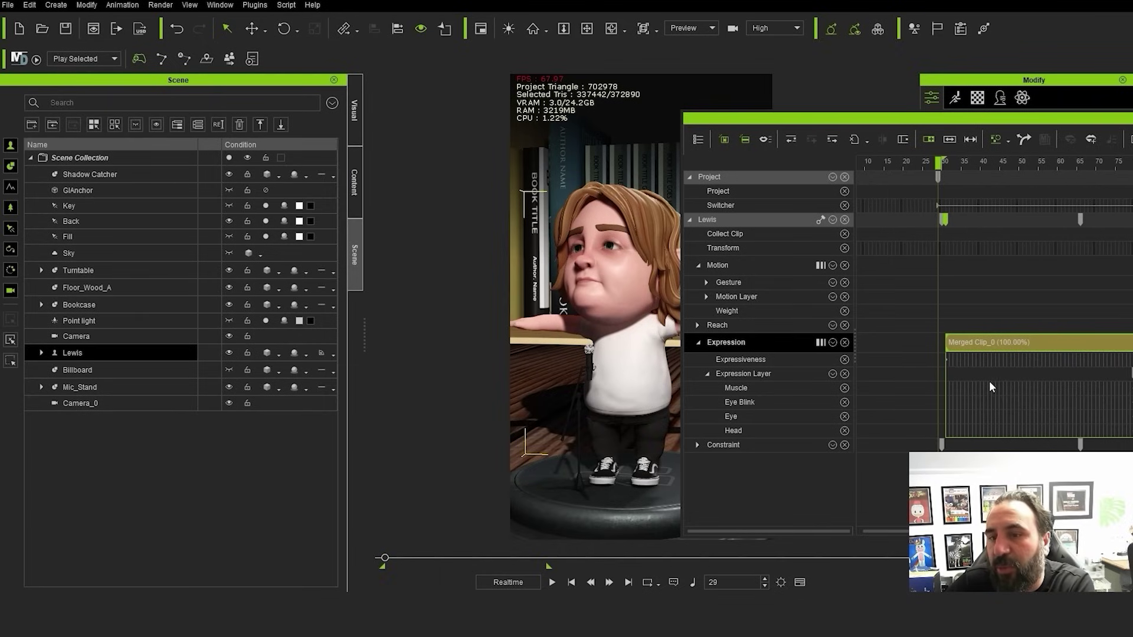
{"action": "scroll", "coordinate": [999, 359], "scroll_direction": "up", "scroll_amount": 3}
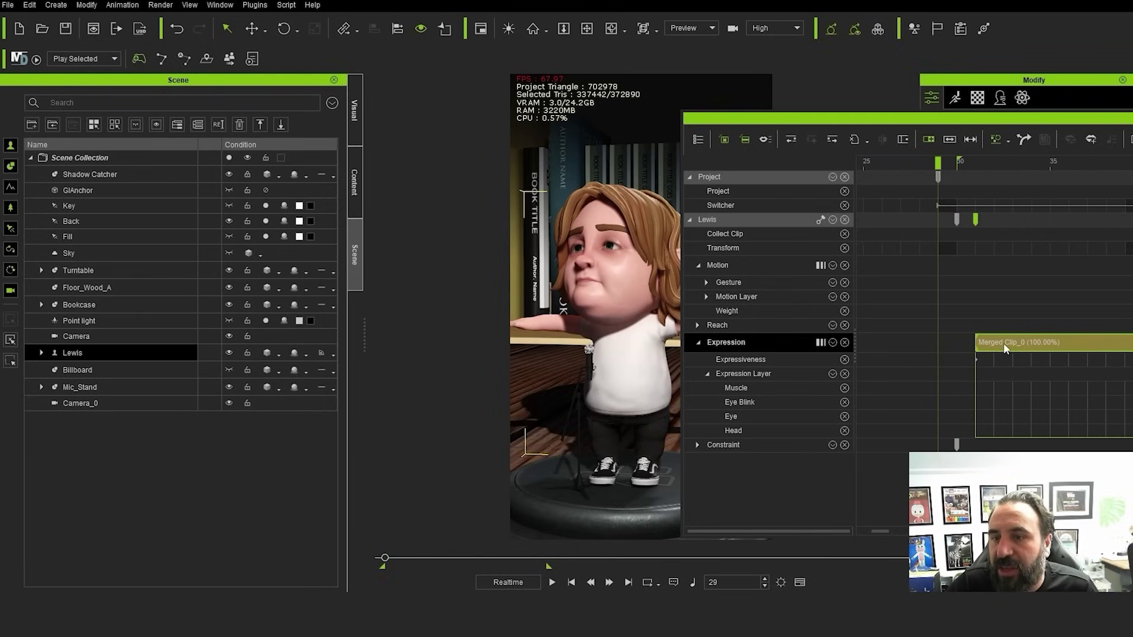
{"action": "mouse_move", "coordinate": [1003, 343]}
{"action": "left_mouse_down"}
{"action": "mouse_move", "coordinate": [1099, 343]}
{"action": "mouse_move", "coordinate": [1008, 348]}
{"action": "left_mouse_up"}
{"action": "left_click_drag", "start_coordinate": [960, 162], "coordinate": [1095, 177]}
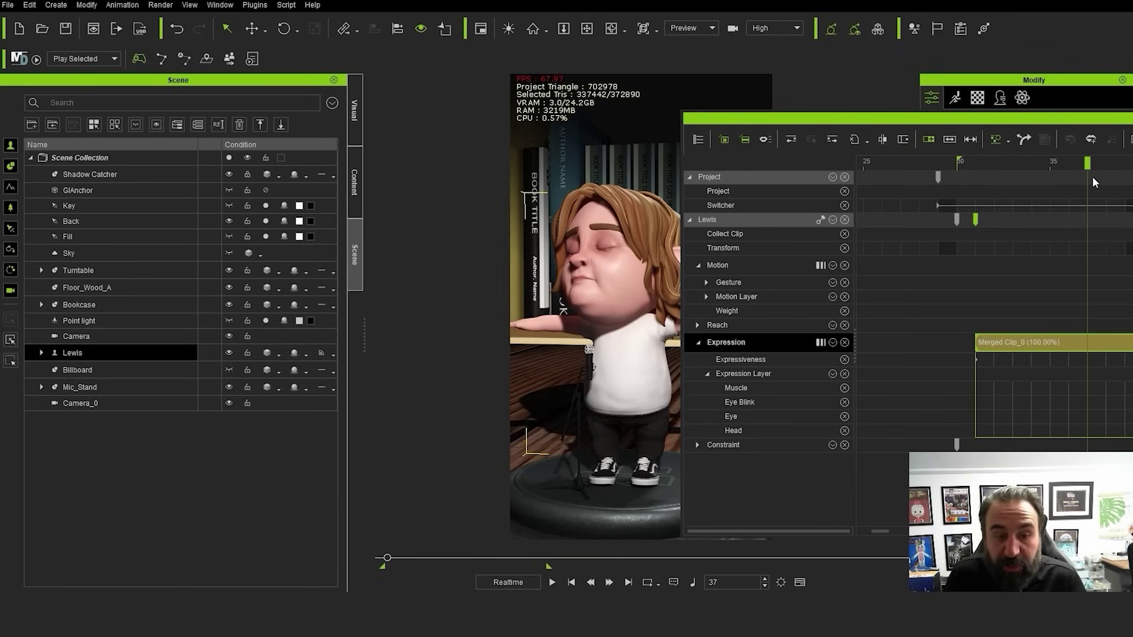
Find the Breathe_1 motion in the Animation content with the search "breath", apply it to the character at frame 30 and play it to frame 81
{"action": "left_click_drag", "start_coordinate": [800, 118], "coordinate": [1132, 118]}
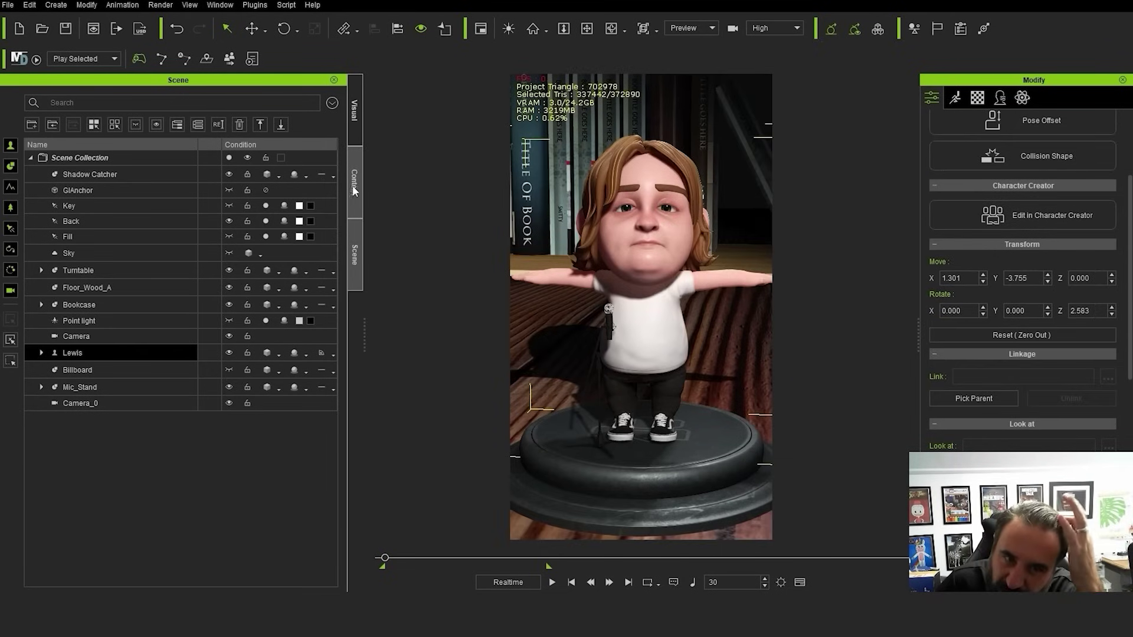
{"action": "left_click", "coordinate": [354, 188]}
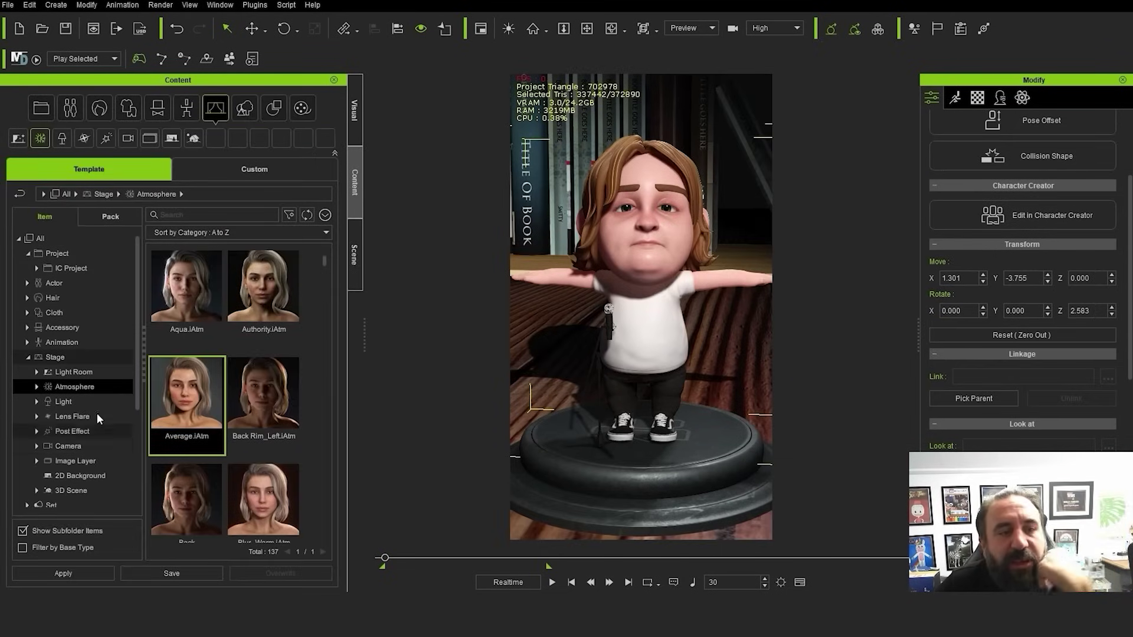
{"action": "left_click", "coordinate": [76, 352]}
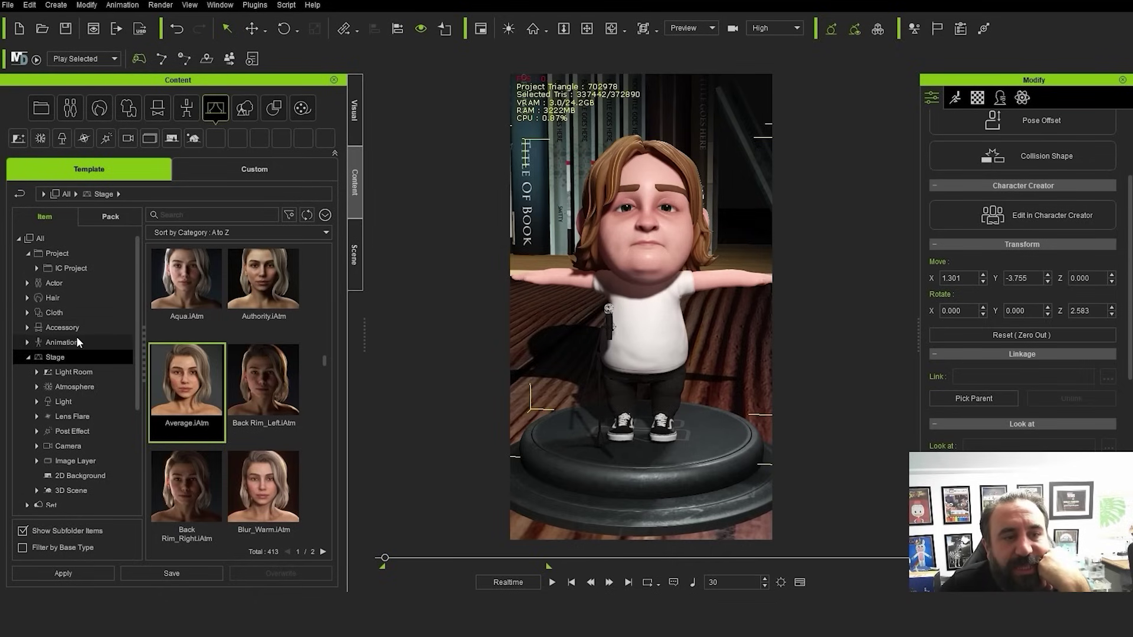
{"action": "left_click", "coordinate": [74, 342]}
{"action": "left_click", "coordinate": [173, 216]}
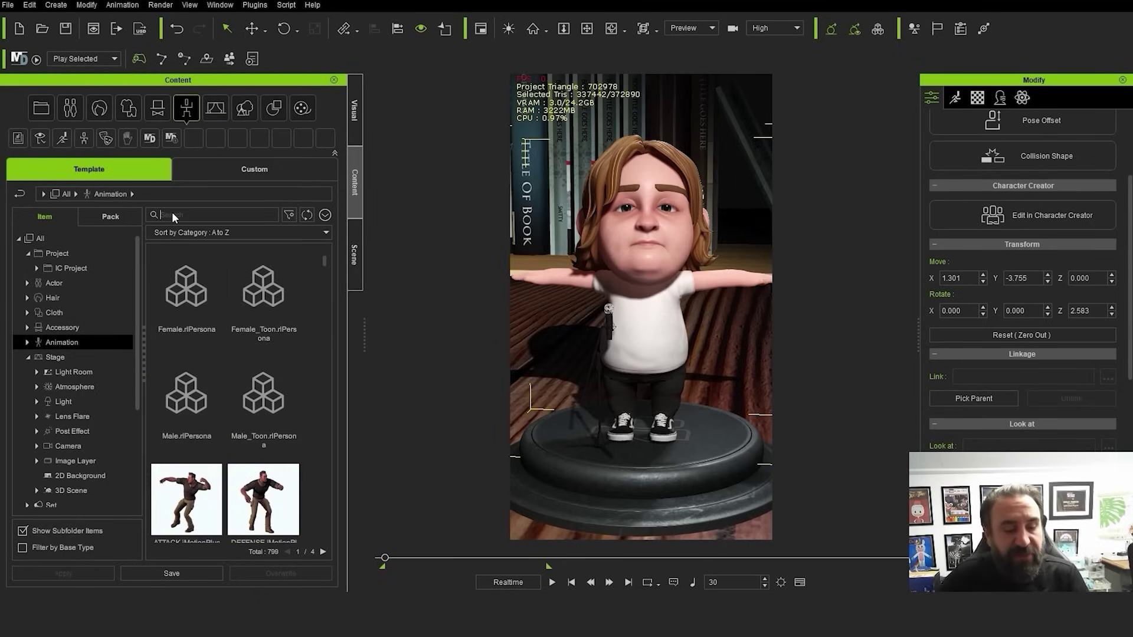
{"action": "type", "text": "breath"}
{"action": "left_click", "coordinate": [199, 289]}
{"action": "double_click", "coordinate": [199, 289]}
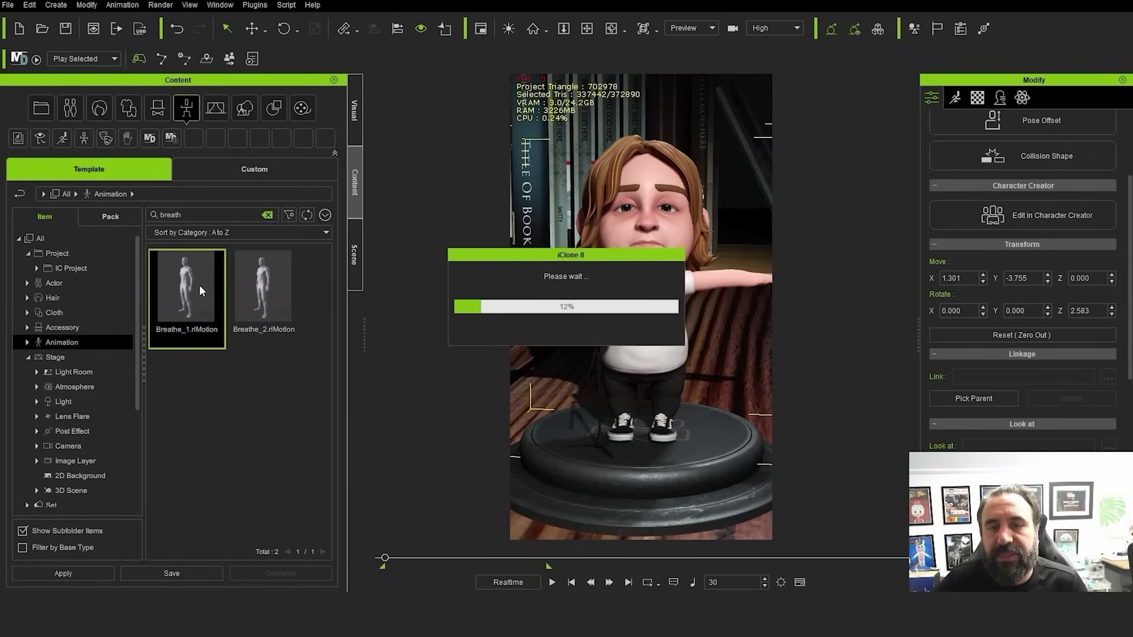
{"action": "left_click", "coordinate": [552, 582]}
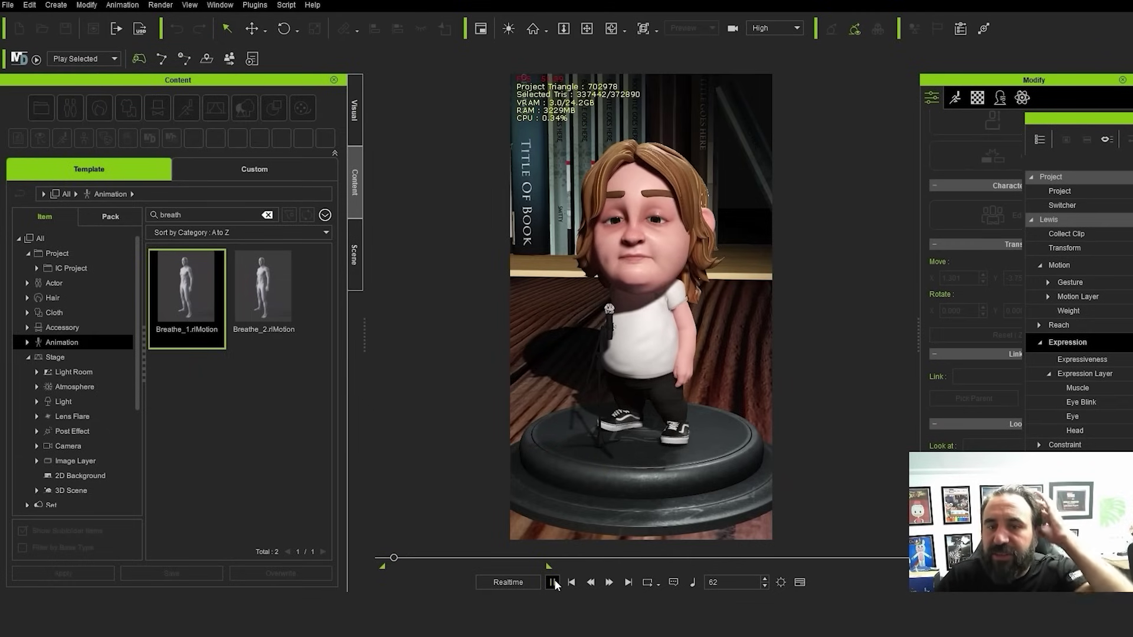
{"action": "left_click", "coordinate": [553, 583]}
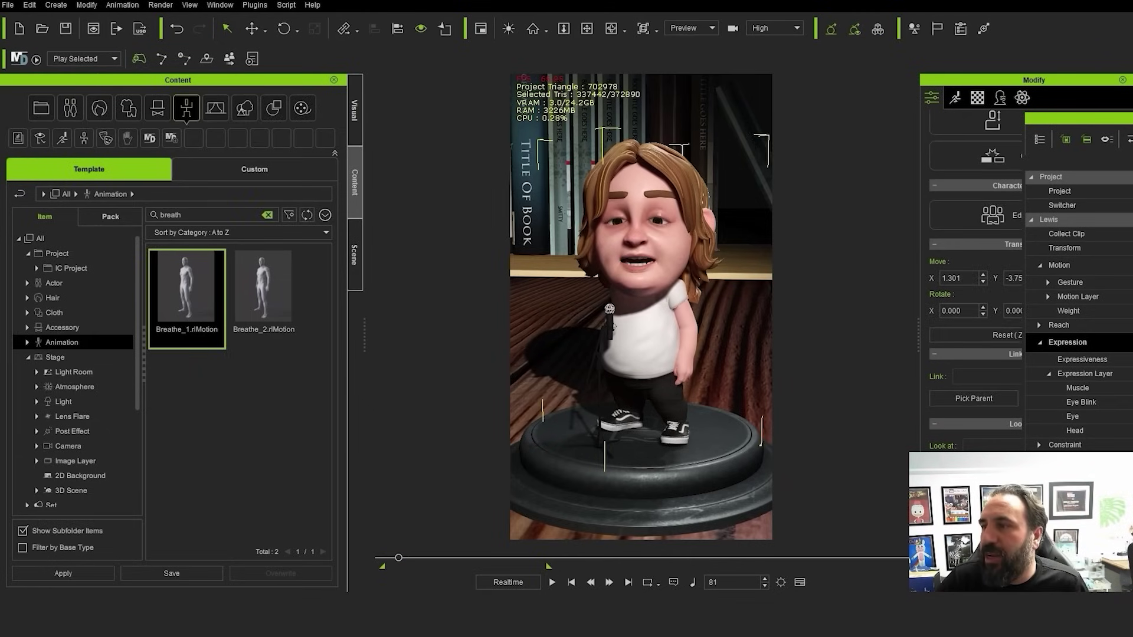
Duplicate the Breathe_1 motion clip directly behind itself in the timeline, and paste copies of both clips after the pair
{"action": "key", "text": "F3"}
{"action": "left_click_drag", "start_coordinate": [685, 289], "coordinate": [667, 310]}
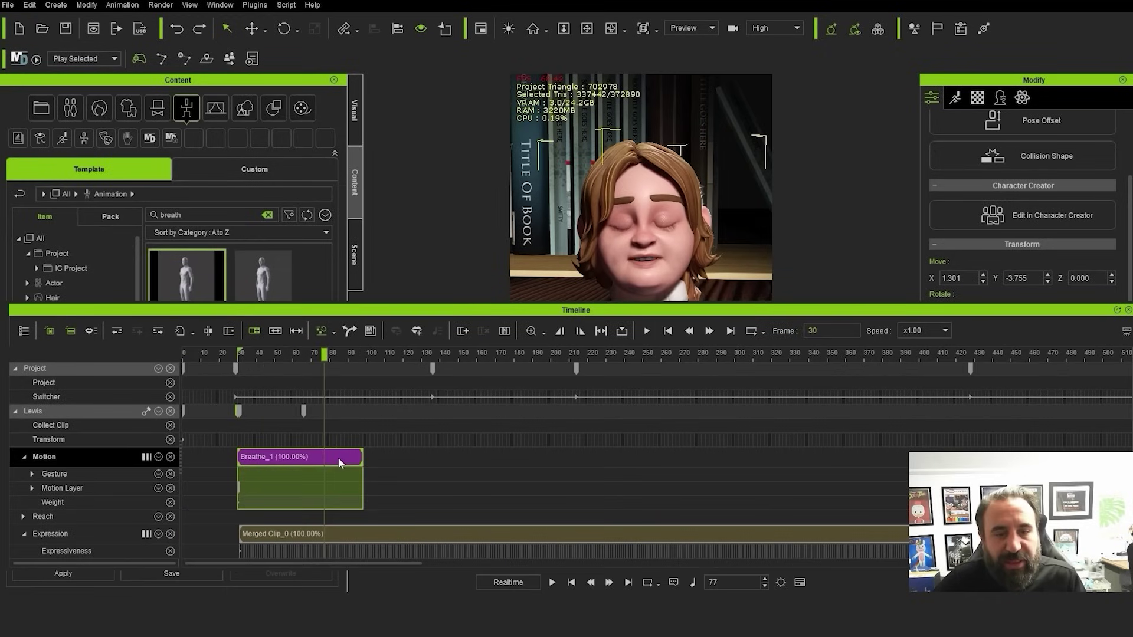
{"action": "key", "text": "space"}
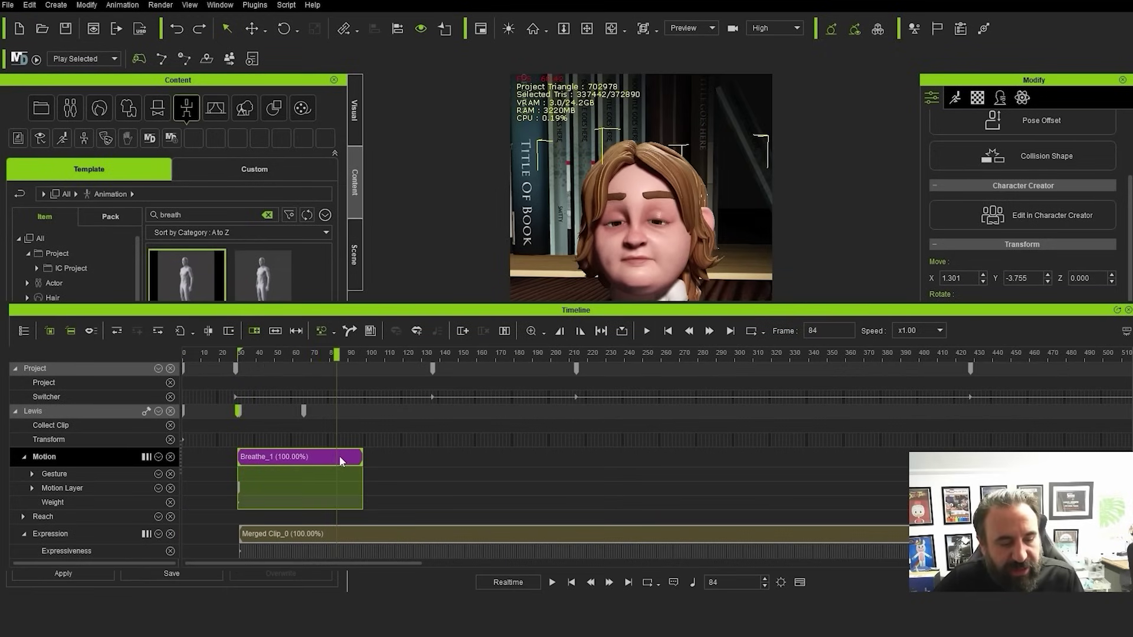
{"action": "left_click", "coordinate": [363, 356]}
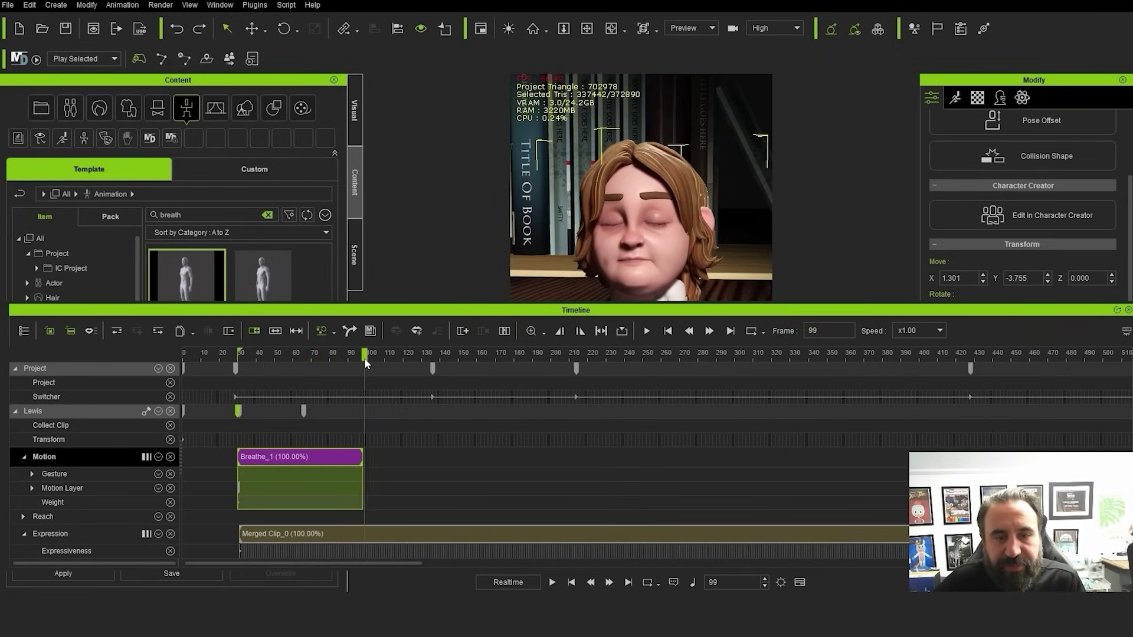
{"action": "key", "text": "ctrl+v"}
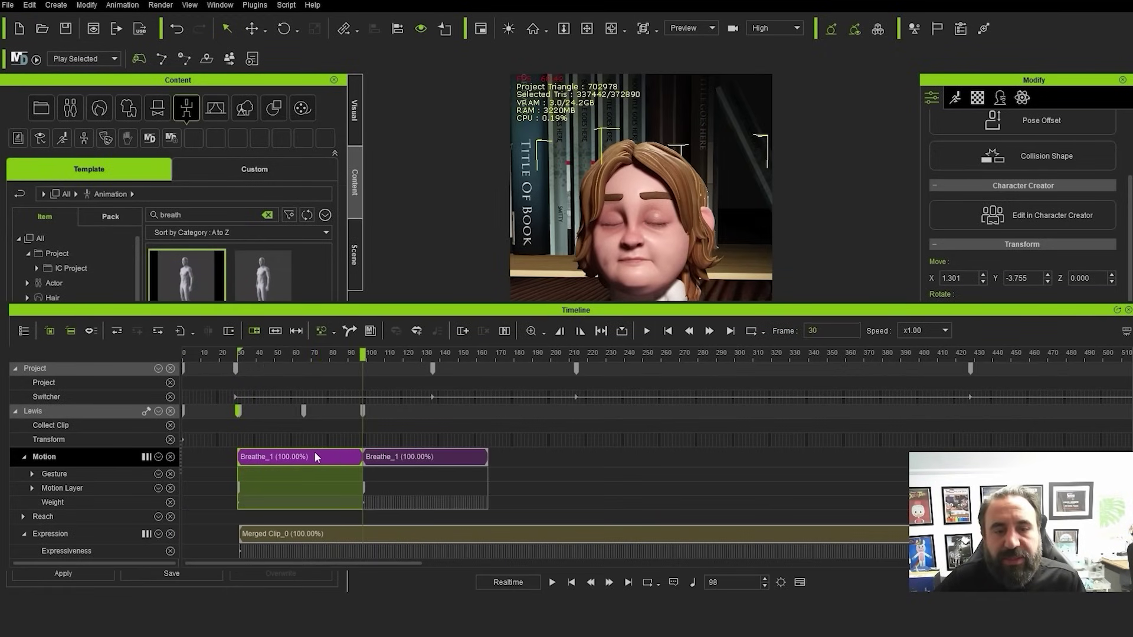
{"action": "left_click", "coordinate": [412, 466]}
{"action": "key", "text": "ctrl+c"}
{"action": "left_click", "coordinate": [493, 356]}
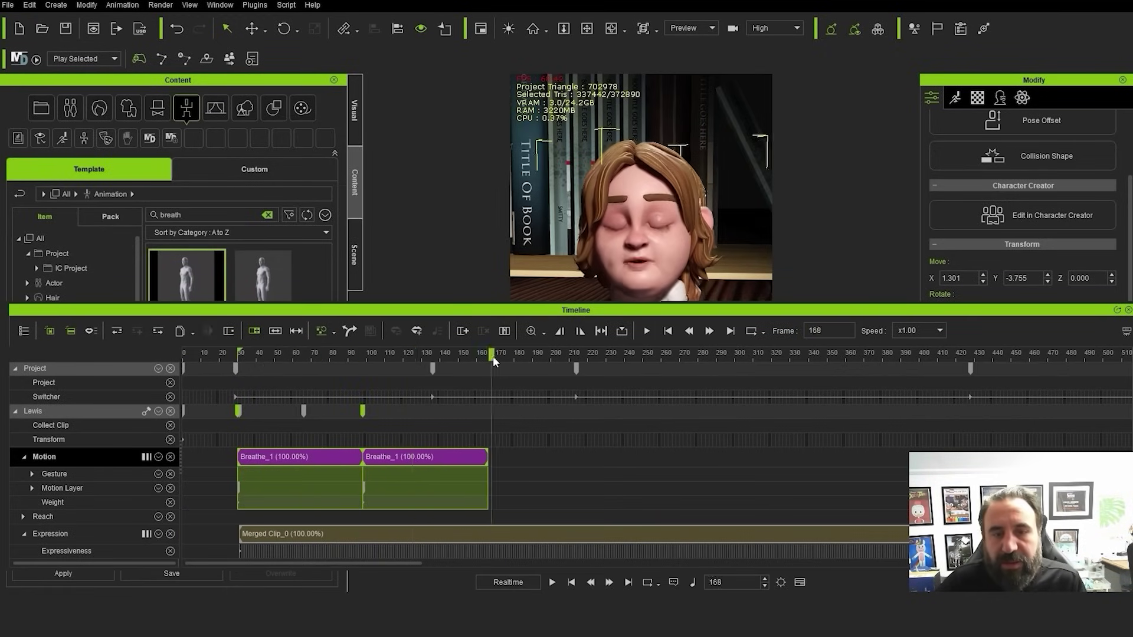
{"action": "key", "text": "ctrl+v"}
Copy groups of Breathe_1 clips end to end along the Motion track until they extend past the end of the expression clip
{"action": "left_click_drag", "start_coordinate": [763, 450], "coordinate": [338, 465]}
{"action": "key", "text": "ctrl+c"}
{"action": "left_click", "coordinate": [740, 355]}
{"action": "key", "text": "ctrl+v"}
{"action": "left_click", "coordinate": [796, 426]}
{"action": "left_click_drag", "start_coordinate": [397, 564], "coordinate": [536, 564]}
{"action": "left_click_drag", "start_coordinate": [723, 449], "coordinate": [518, 461]}
{"action": "key", "text": "ctrl+c"}
{"action": "left_click", "coordinate": [701, 357]}
{"action": "key", "text": "ctrl+v"}
{"action": "left_click", "coordinate": [1028, 474]}
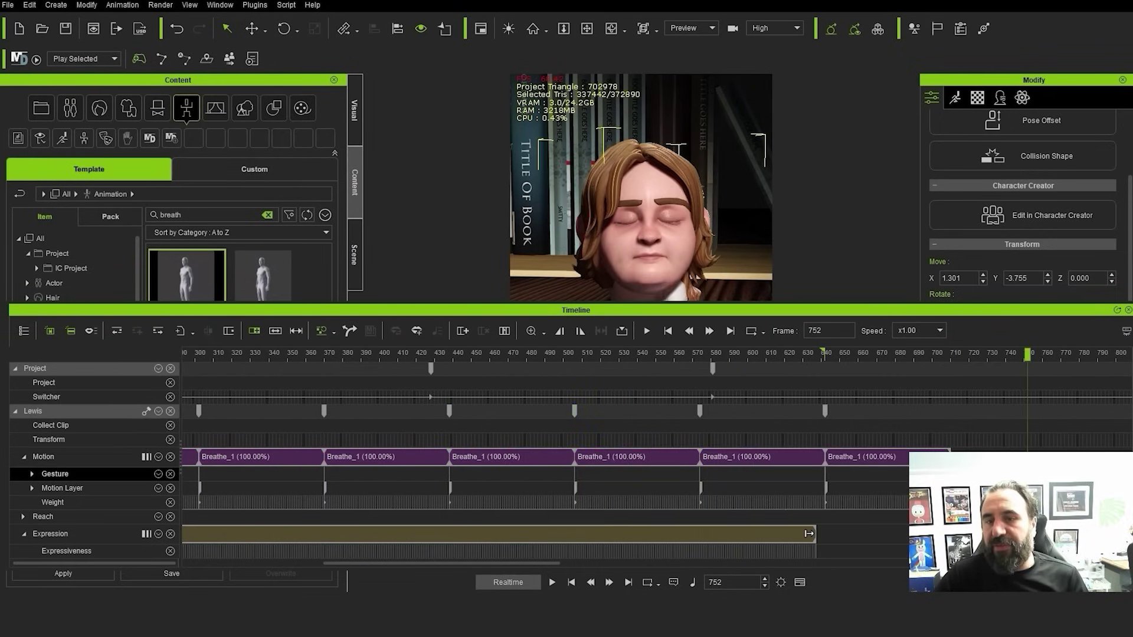
Merge all the Breathe_1 clips on the Motion track into one clip and flatten the merged motion clip
{"action": "left_click_drag", "start_coordinate": [1025, 463], "coordinate": [260, 454]}
{"action": "right_click", "coordinate": [260, 459]}
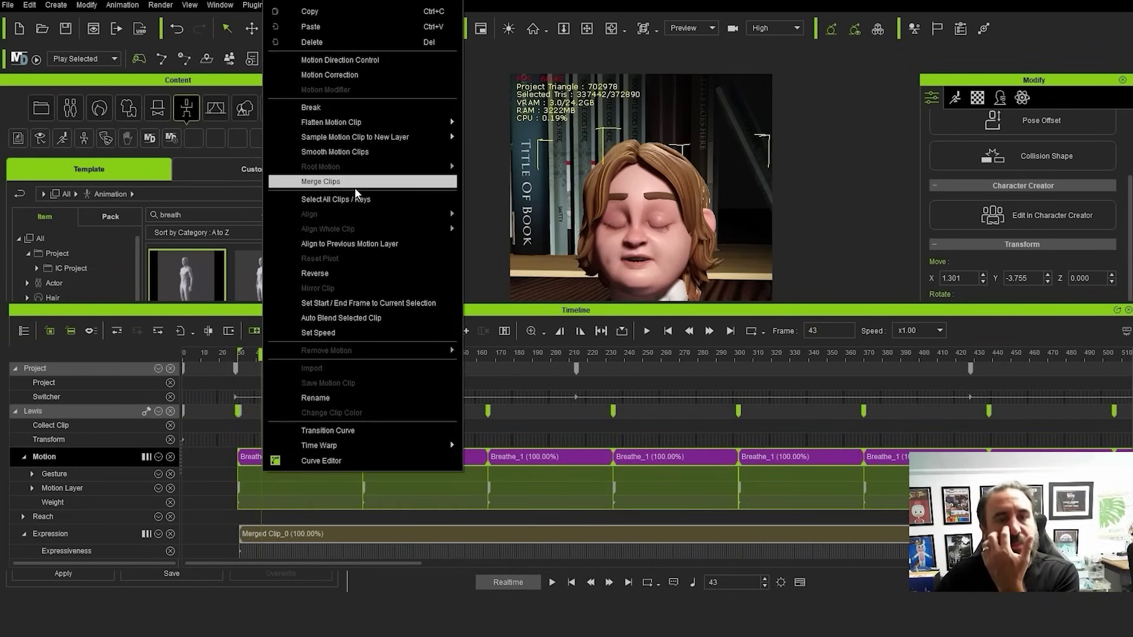
{"action": "left_click", "coordinate": [355, 187]}
{"action": "right_click", "coordinate": [412, 462]}
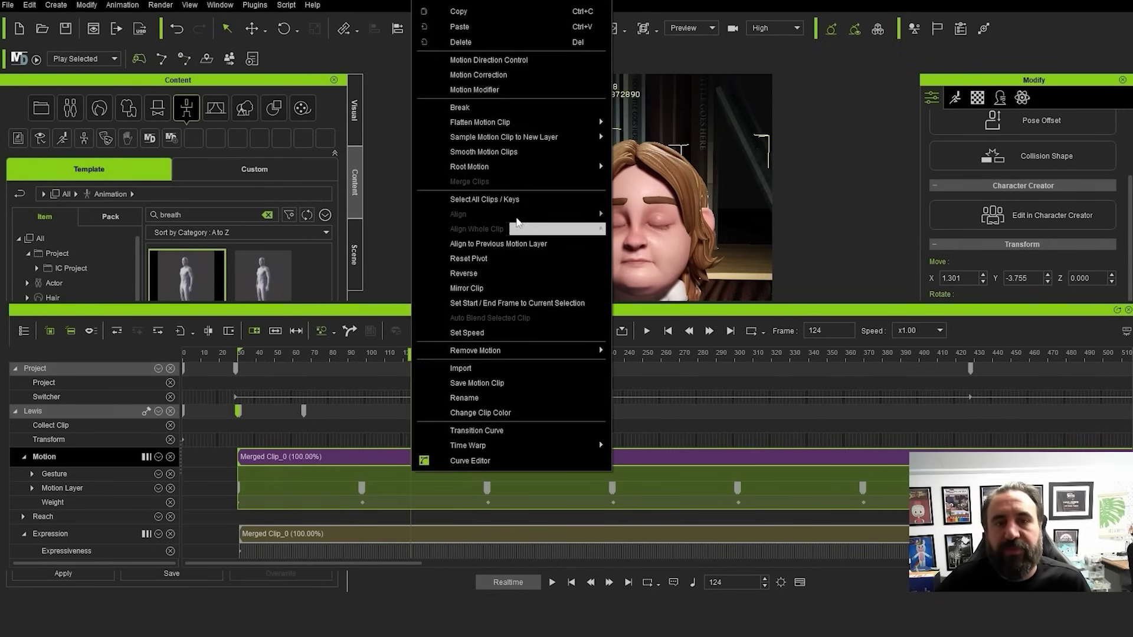
{"action": "mouse_move", "coordinate": [590, 117]}
{"action": "left_click", "coordinate": [642, 120]}
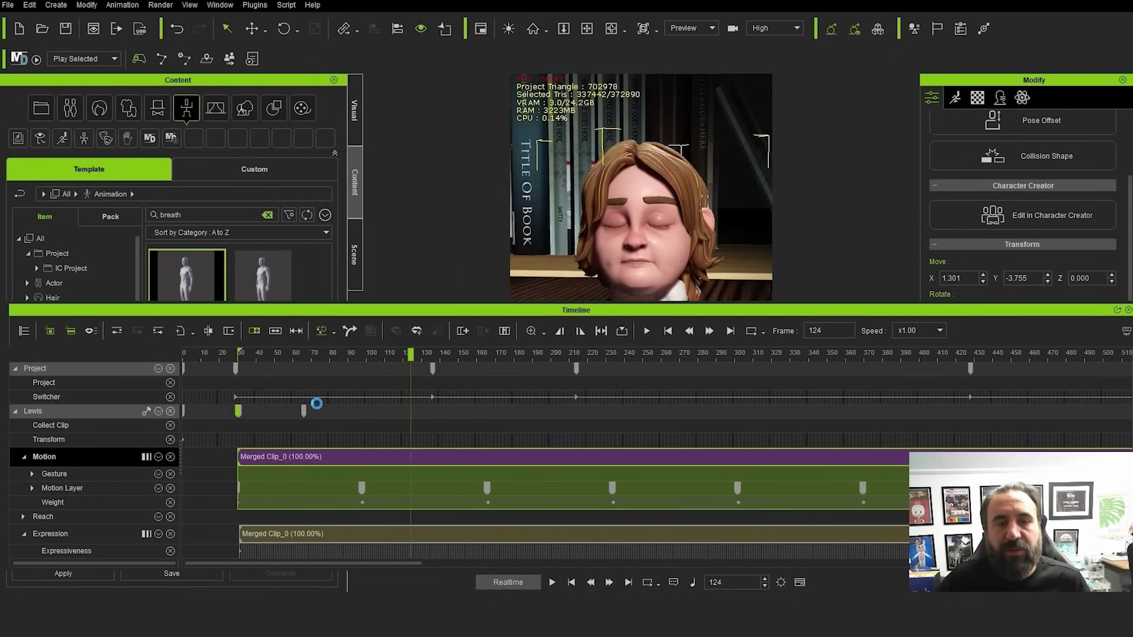
Move the timeline clear of the character, play the merged breathing motion to frame 127 and return to frame 30
{"action": "left_click_drag", "start_coordinate": [301, 309], "coordinate": [321, 469]}
{"action": "left_click", "coordinate": [665, 487]}
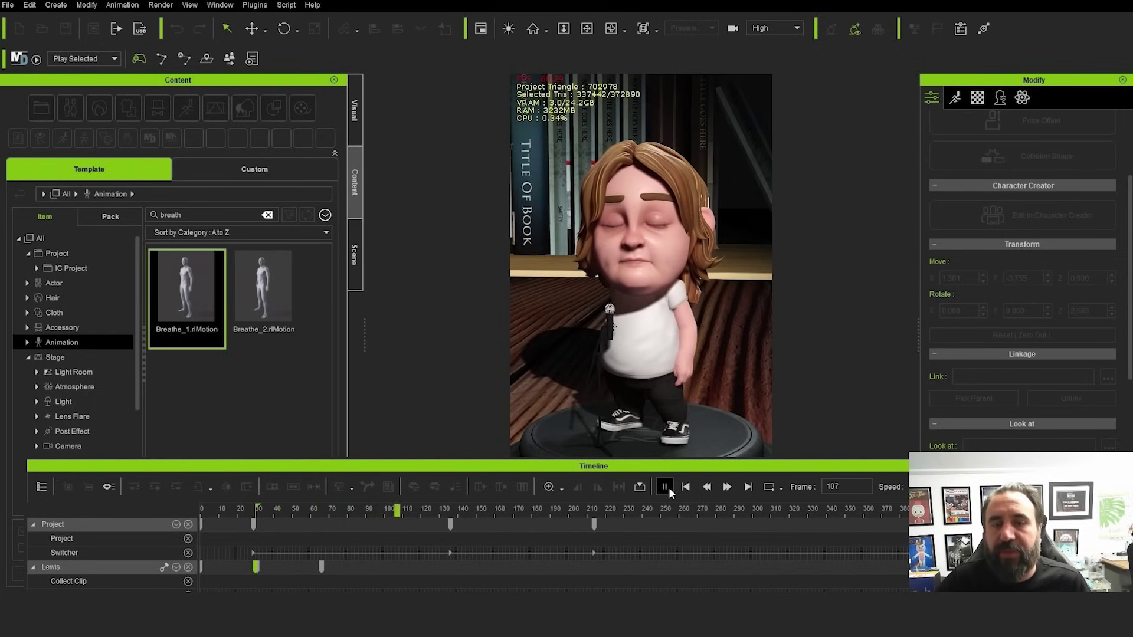
{"action": "left_click", "coordinate": [665, 487]}
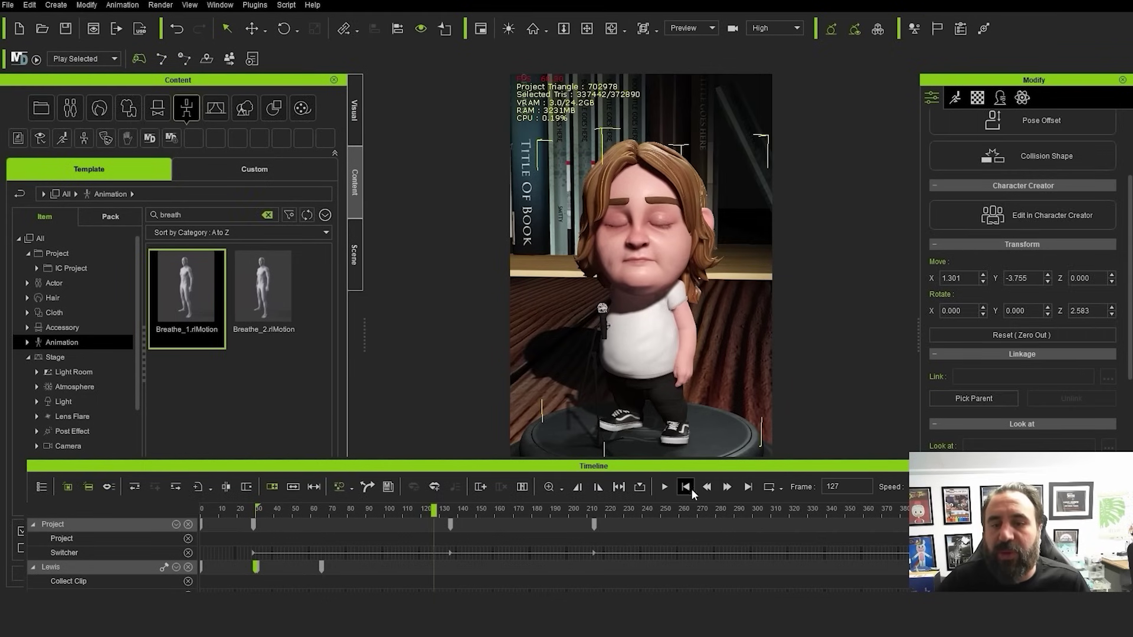
{"action": "left_click", "coordinate": [686, 487]}
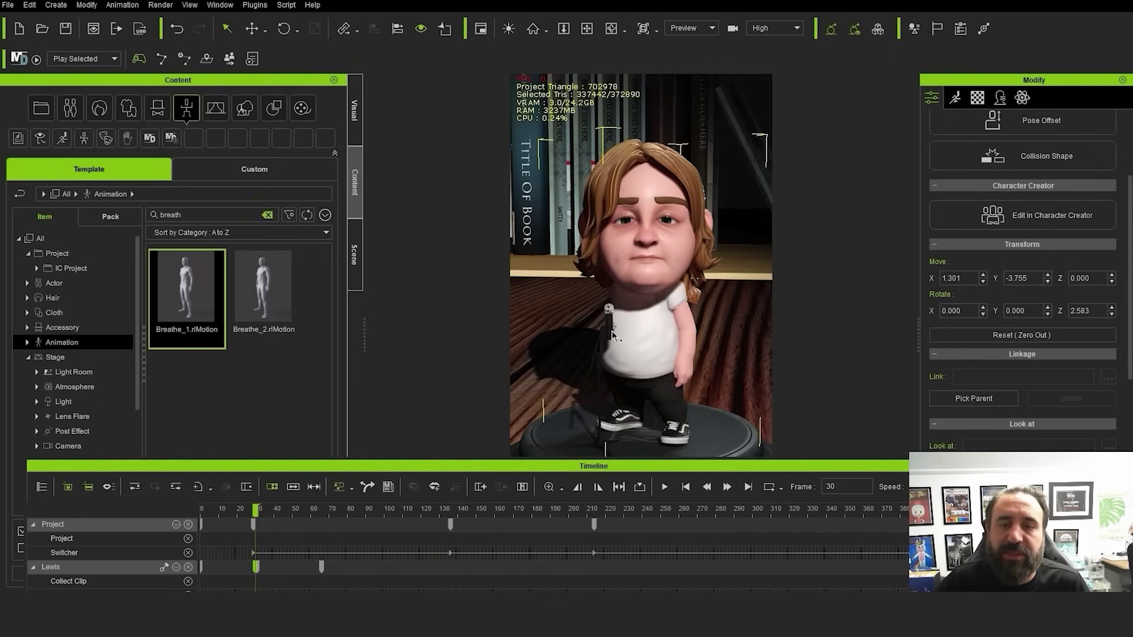
Delete all the transform keys of the mic stand from its timeline track
{"action": "left_click", "coordinate": [614, 353]}
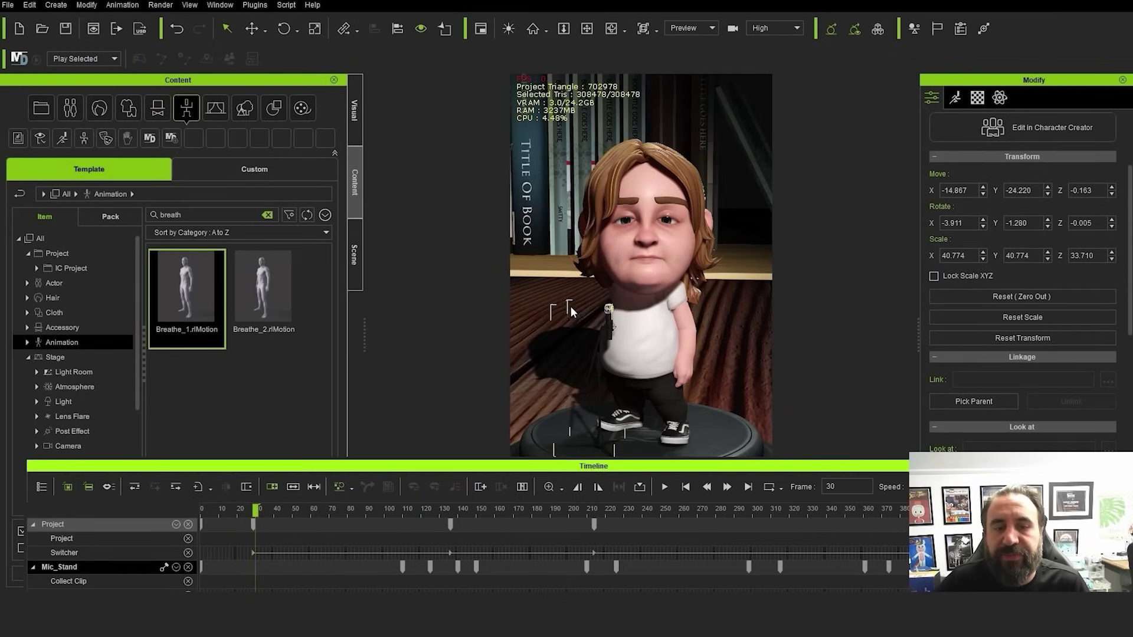
{"action": "left_click_drag", "start_coordinate": [570, 307], "coordinate": [534, 307]}
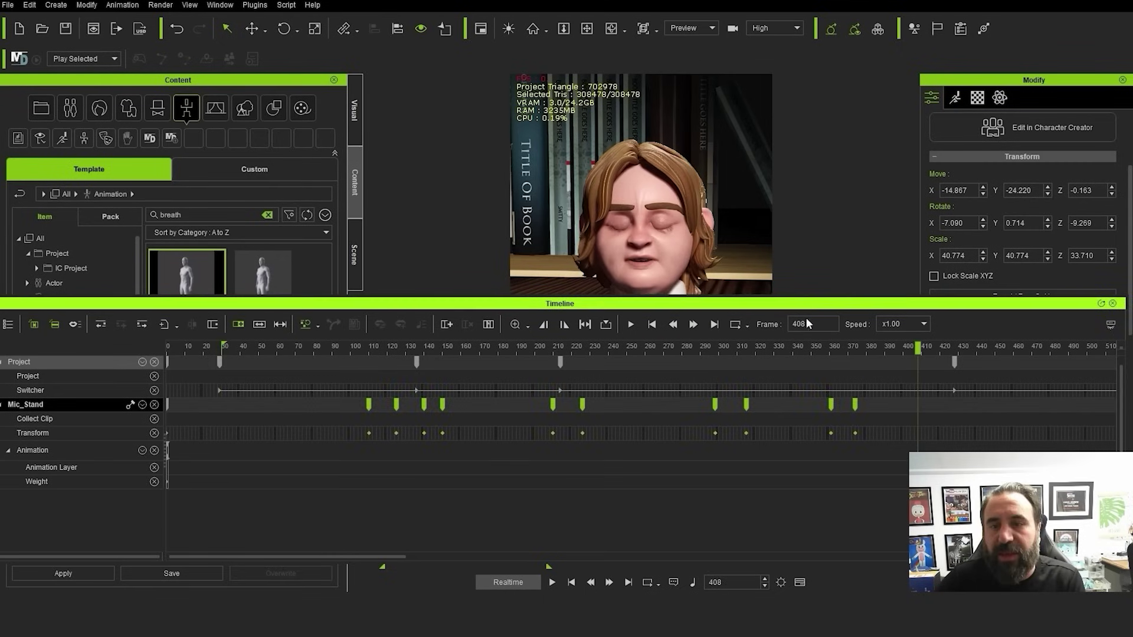
{"action": "left_click_drag", "start_coordinate": [804, 306], "coordinate": [797, 411]}
{"action": "key", "text": "Delete"}
{"action": "left_click_drag", "start_coordinate": [522, 408], "coordinate": [629, 484]}
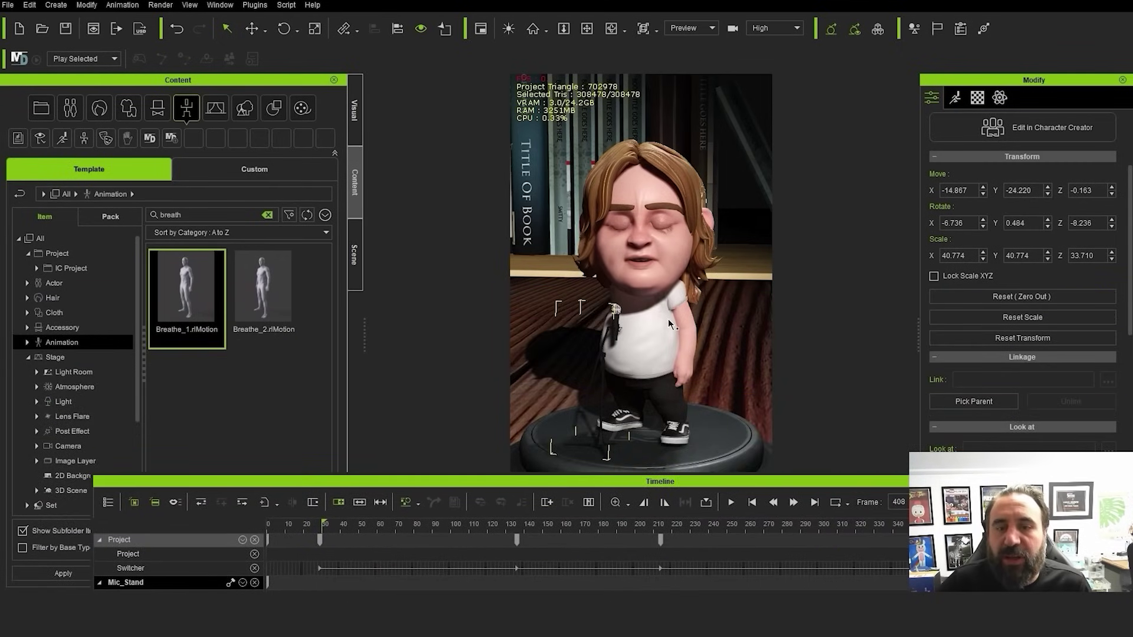
Check the mic stand's animation track around frame 249, and return to frame 30 with the character selected
{"action": "left_click", "coordinate": [653, 277]}
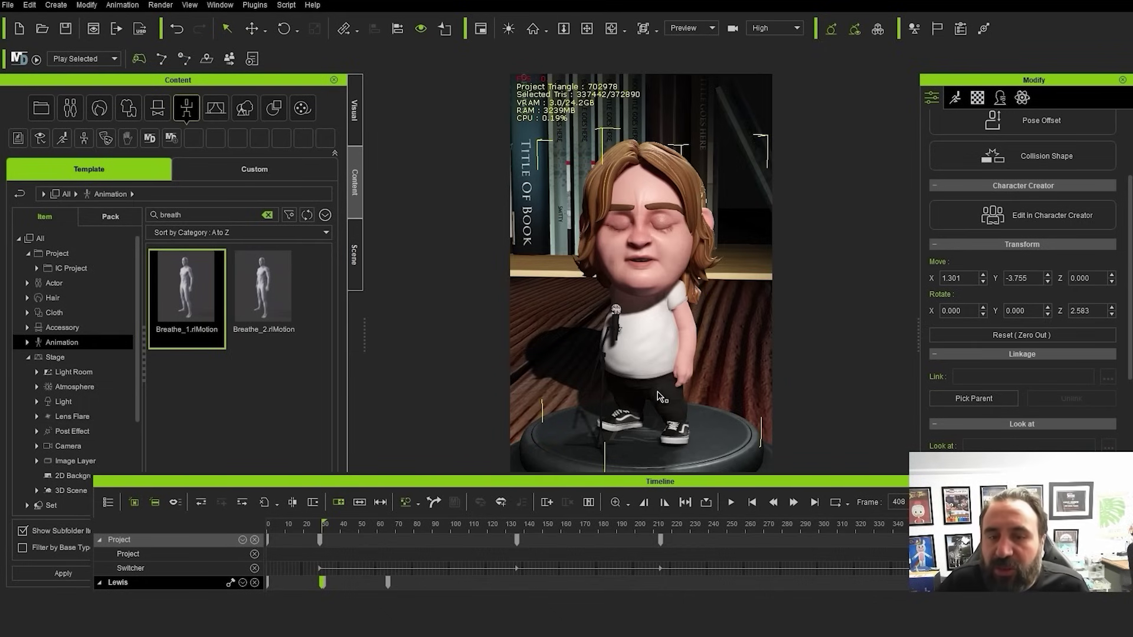
{"action": "right_click_drag", "start_coordinate": [627, 382], "coordinate": [650, 431]}
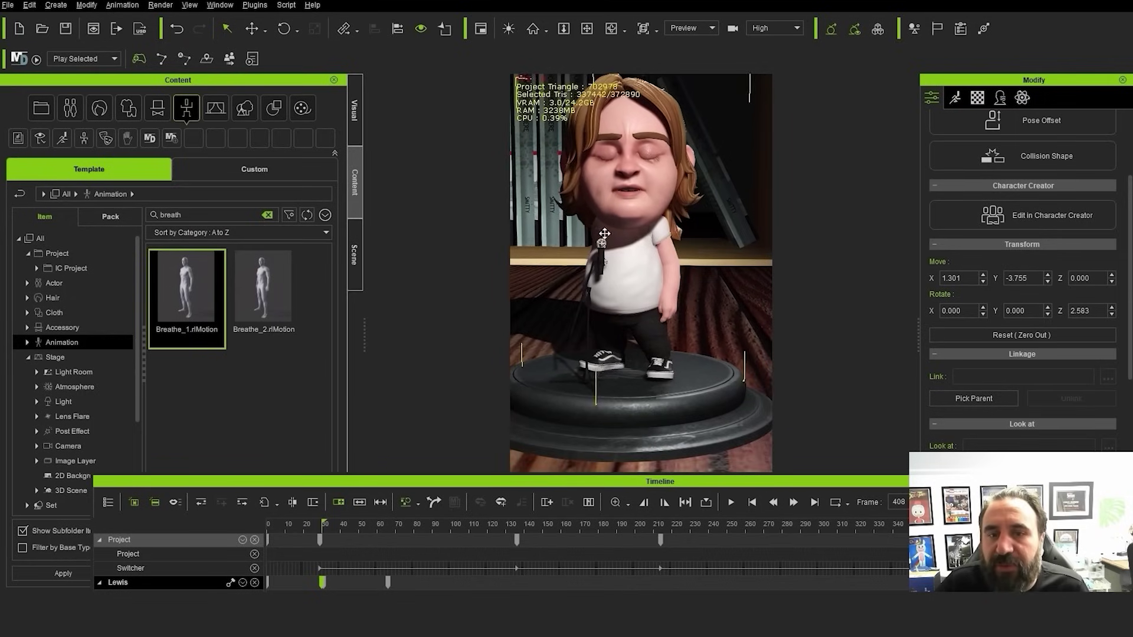
{"action": "left_click", "coordinate": [650, 431]}
{"action": "left_click_drag", "start_coordinate": [674, 486], "coordinate": [645, 413]}
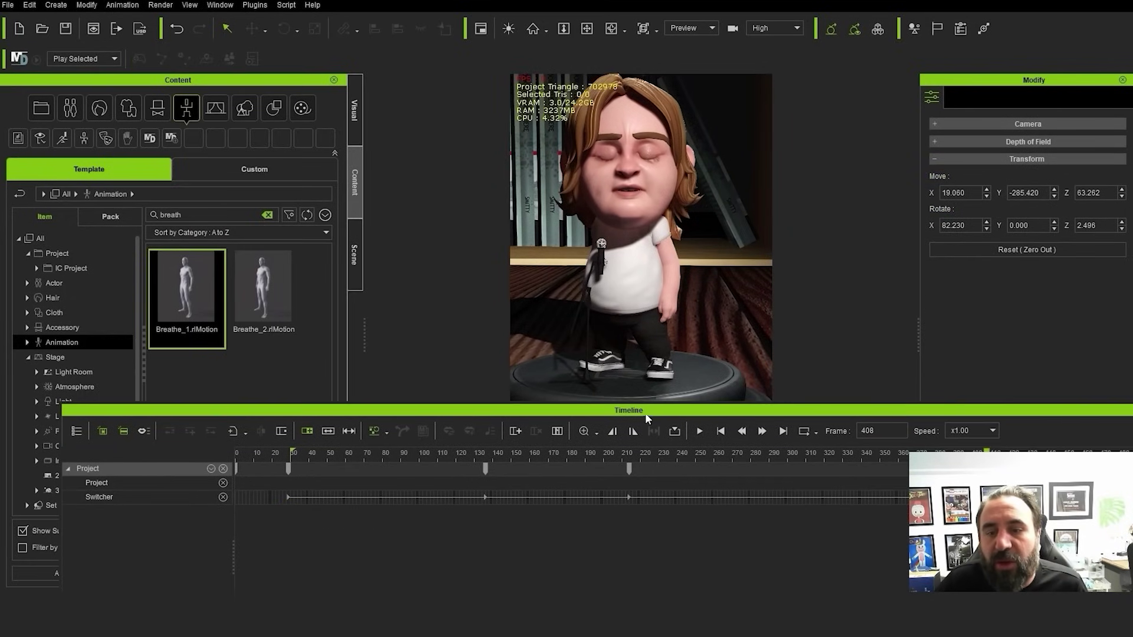
{"action": "left_click", "coordinate": [722, 432]}
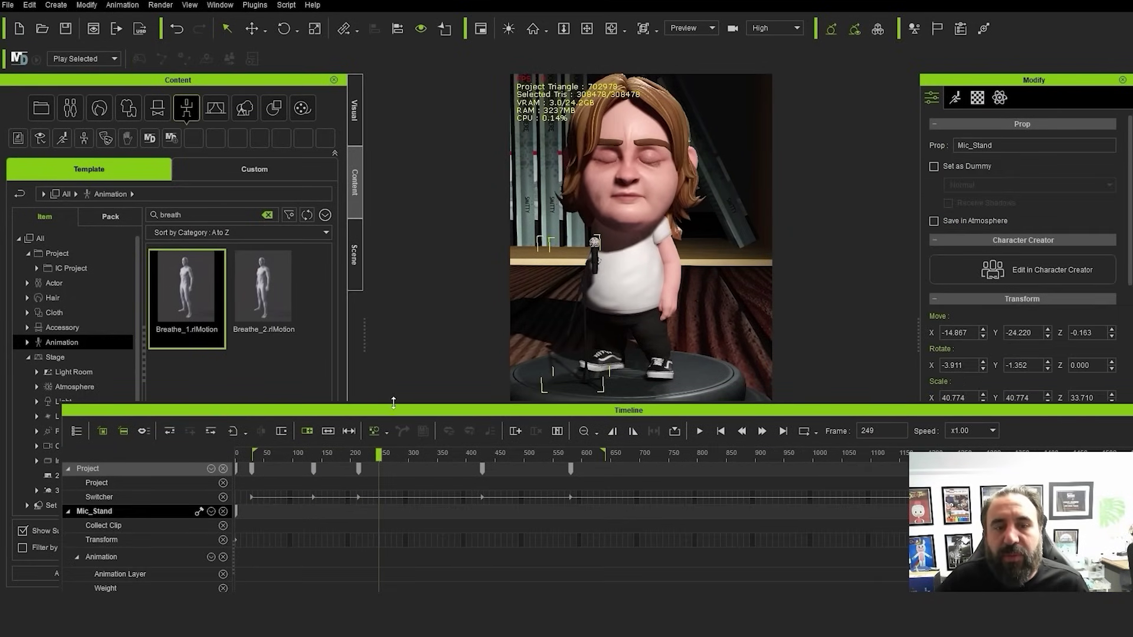
{"action": "left_click_drag", "start_coordinate": [398, 406], "coordinate": [732, 370]}
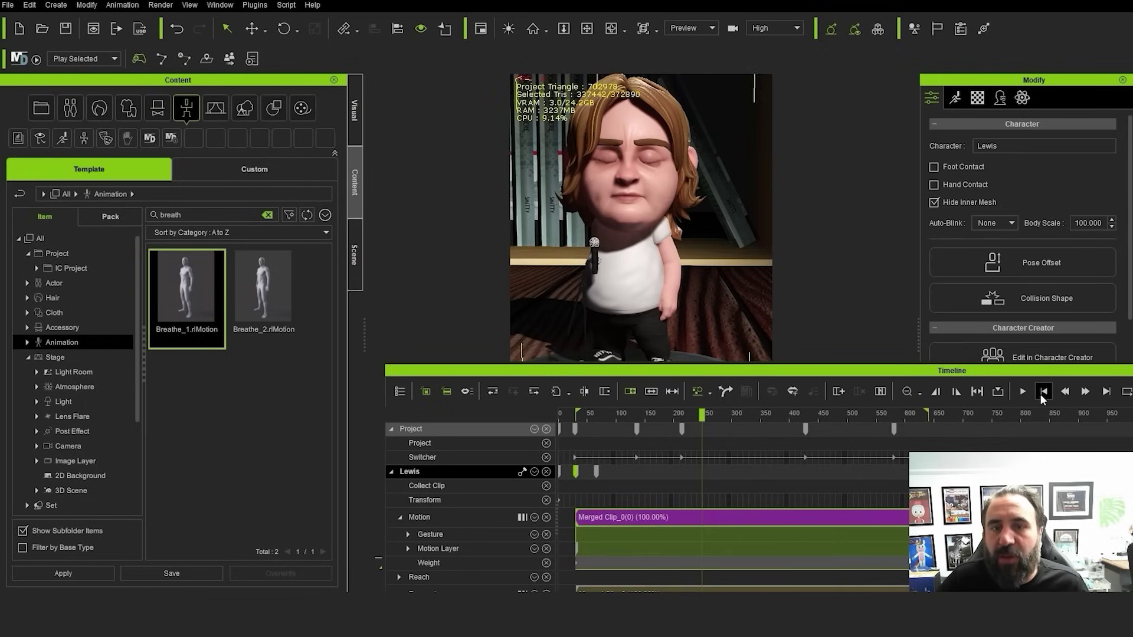
{"action": "left_click", "coordinate": [1043, 392]}
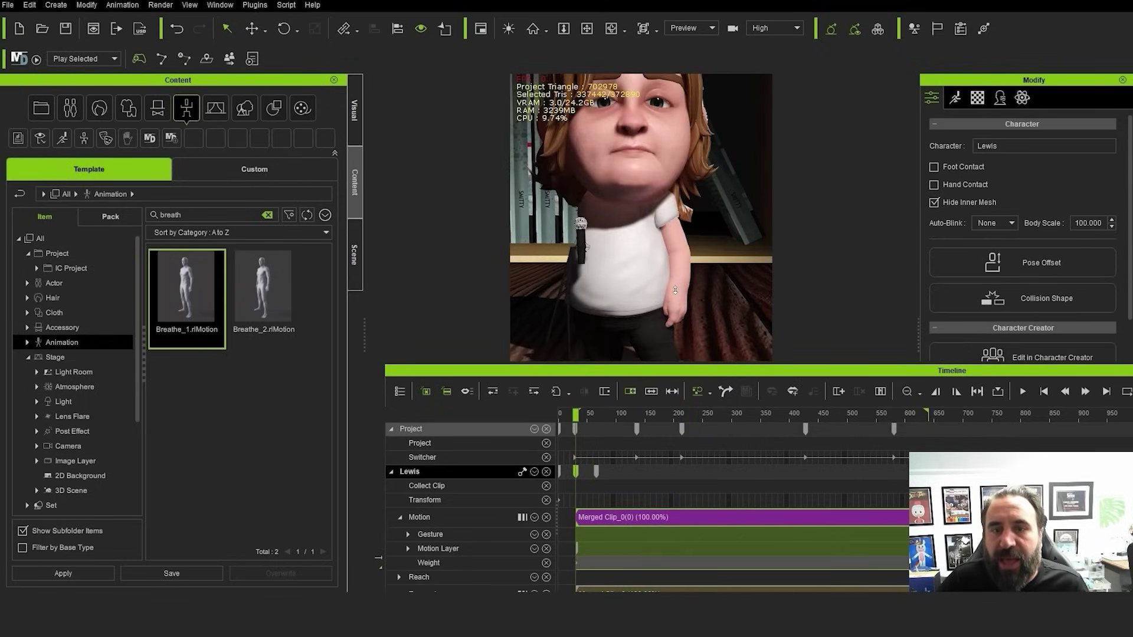
Create a reach target dummy for the character's left hand and select that dummy in the scene list
{"action": "left_click", "coordinate": [955, 99]}
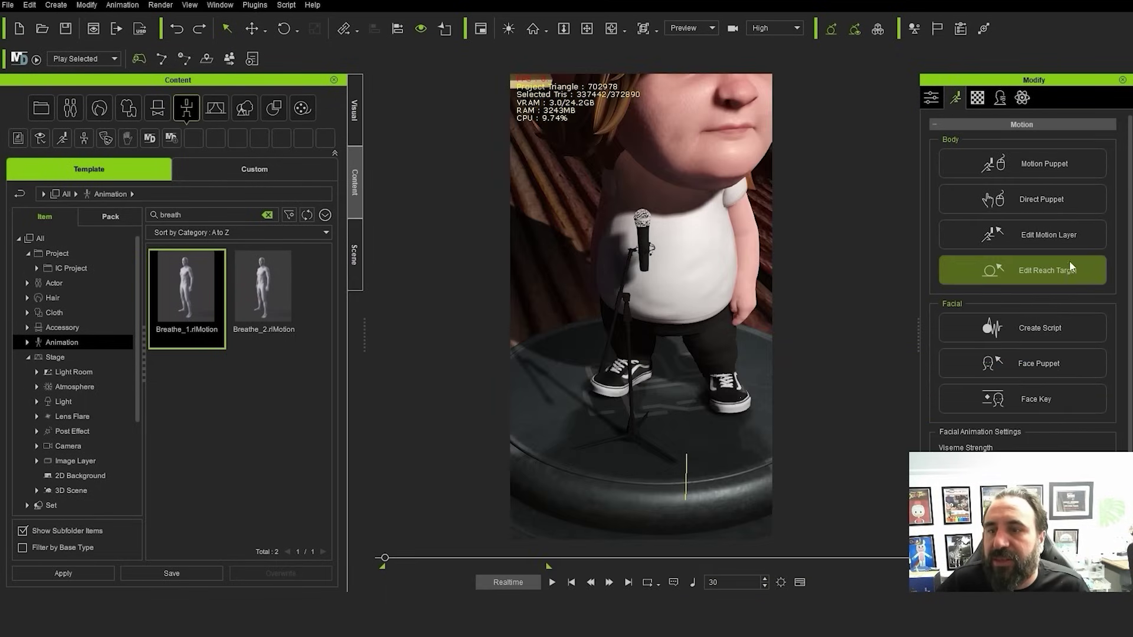
{"action": "left_click", "coordinate": [1067, 270]}
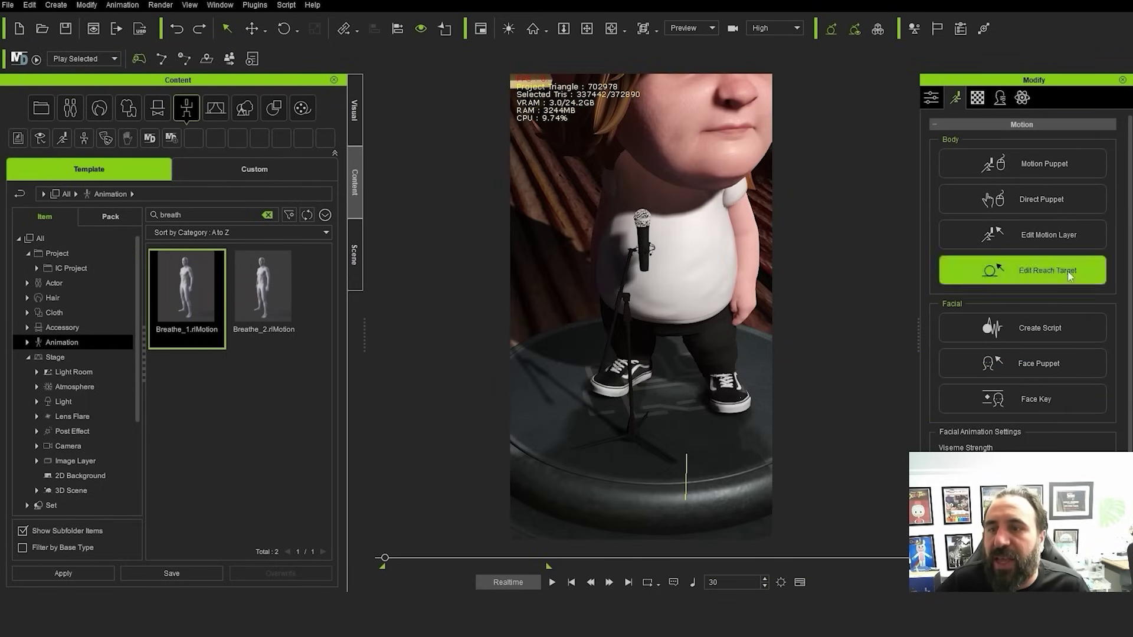
{"action": "left_click", "coordinate": [1060, 275]}
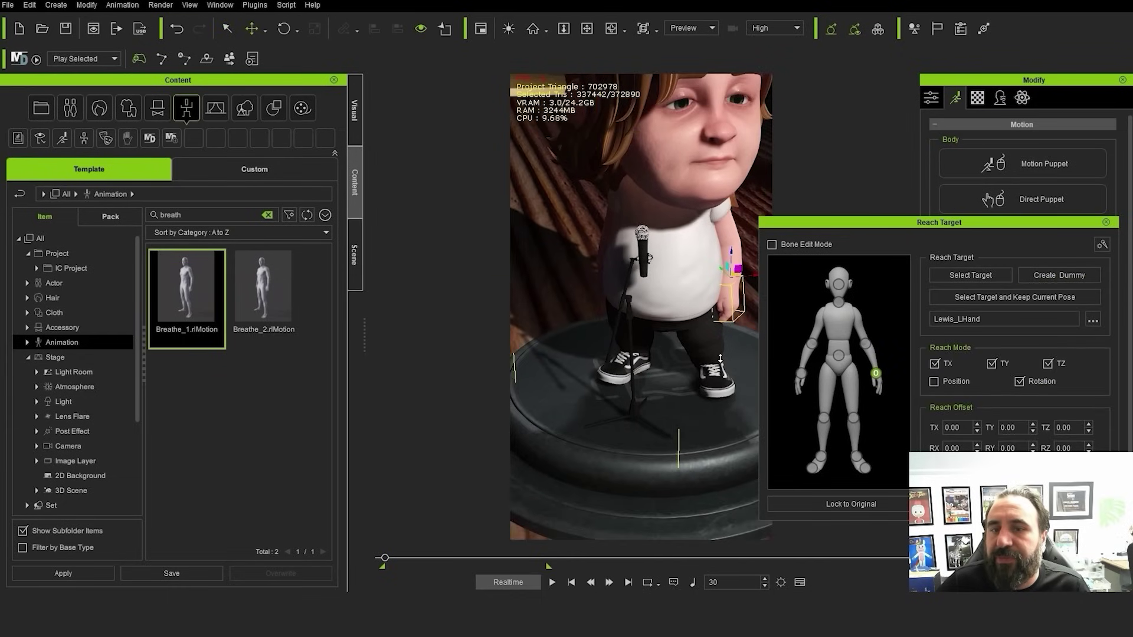
{"action": "left_click", "coordinate": [354, 259]}
{"action": "left_click", "coordinate": [106, 420]}
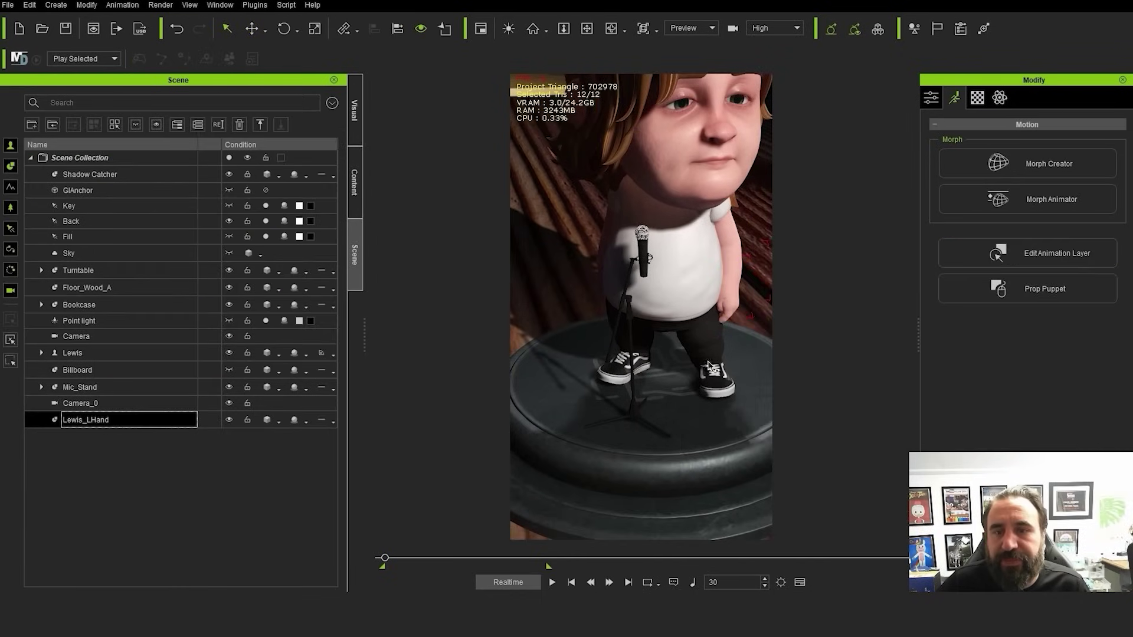
Raise the left-hand reach dummy in front of the character's chest and rotate it to turn the hand
{"action": "left_click", "coordinate": [252, 28]}
{"action": "right_click_drag", "start_coordinate": [549, 312], "coordinate": [286, 289]}
{"action": "left_click_drag", "start_coordinate": [742, 270], "coordinate": [481, 115]}
{"action": "left_click", "coordinate": [284, 28]}
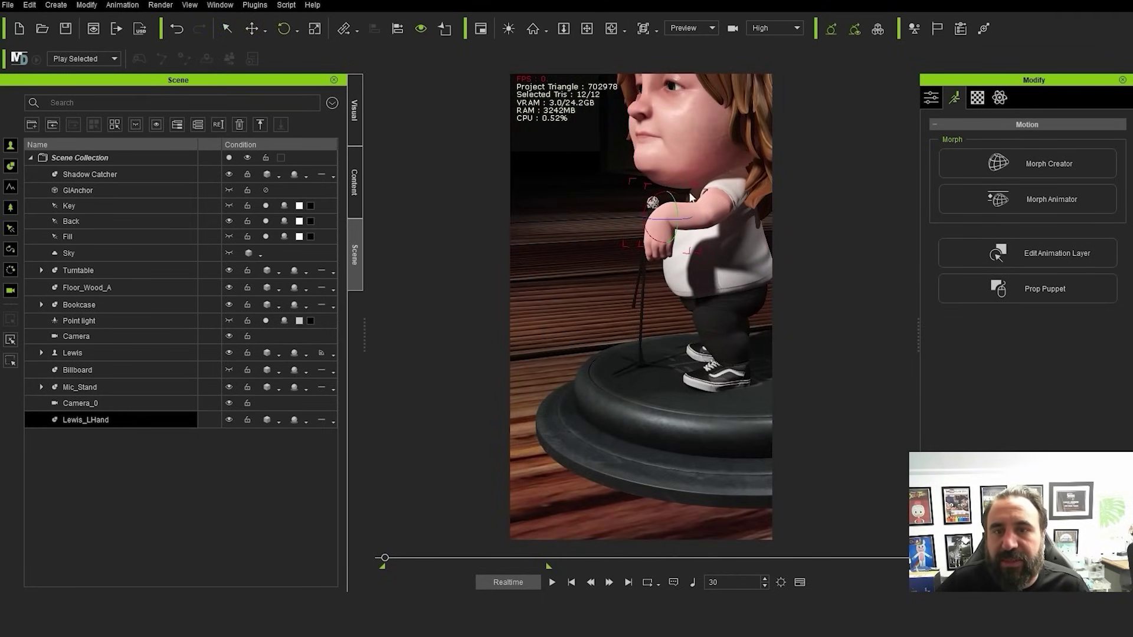
{"action": "mouse_move", "coordinate": [653, 201]}
{"action": "left_mouse_down"}
{"action": "mouse_move", "coordinate": [689, 206]}
{"action": "mouse_move", "coordinate": [643, 215]}
{"action": "left_mouse_up"}
Move the left-hand reach dummy across the character's chest until the hand sits beside the microphone
{"action": "right_click_drag", "start_coordinate": [623, 236], "coordinate": [944, 275]}
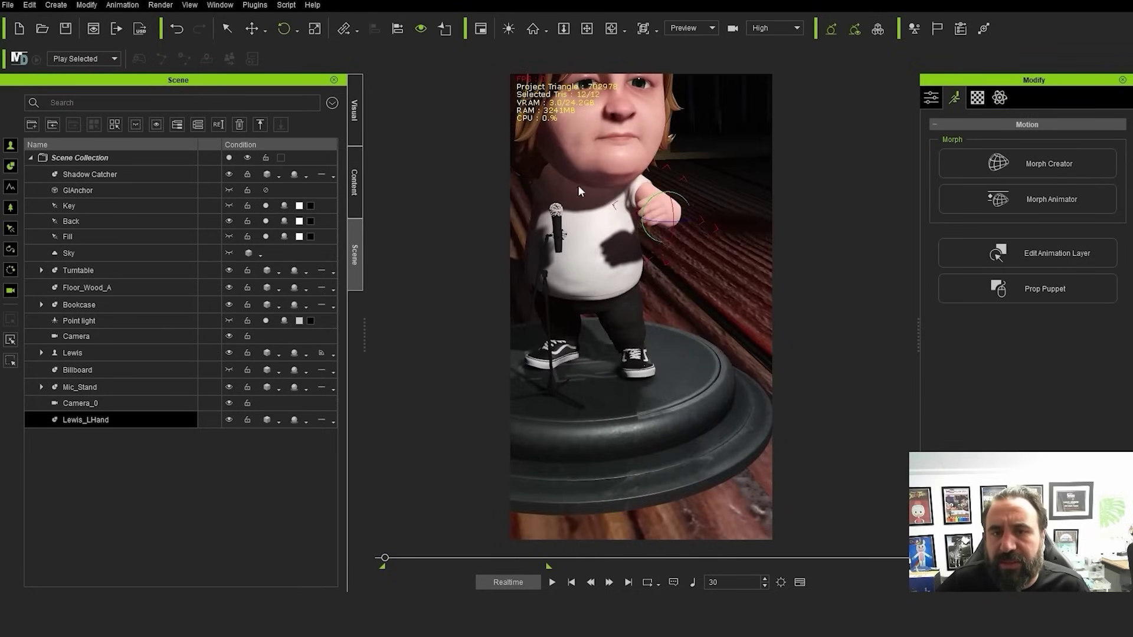
{"action": "left_click", "coordinate": [252, 28]}
{"action": "left_click_drag", "start_coordinate": [684, 214], "coordinate": [593, 216]}
{"action": "right_click_drag", "start_coordinate": [593, 215], "coordinate": [558, 274]}
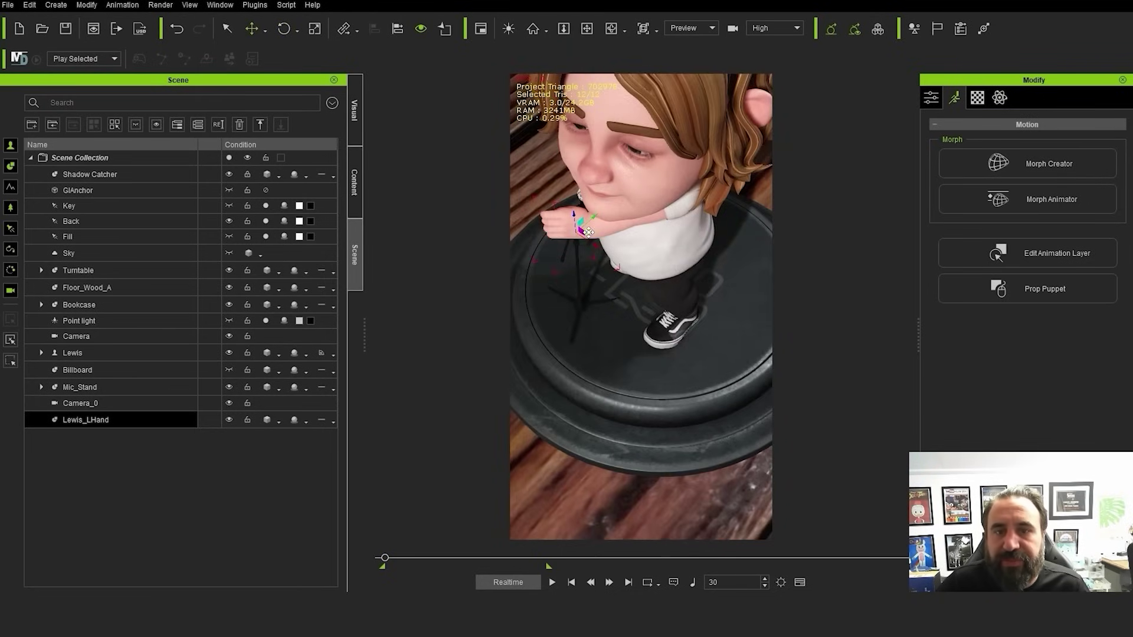
{"action": "left_click_drag", "start_coordinate": [588, 232], "coordinate": [620, 228]}
{"action": "right_click_drag", "start_coordinate": [595, 255], "coordinate": [642, 307], "text": "alt"}
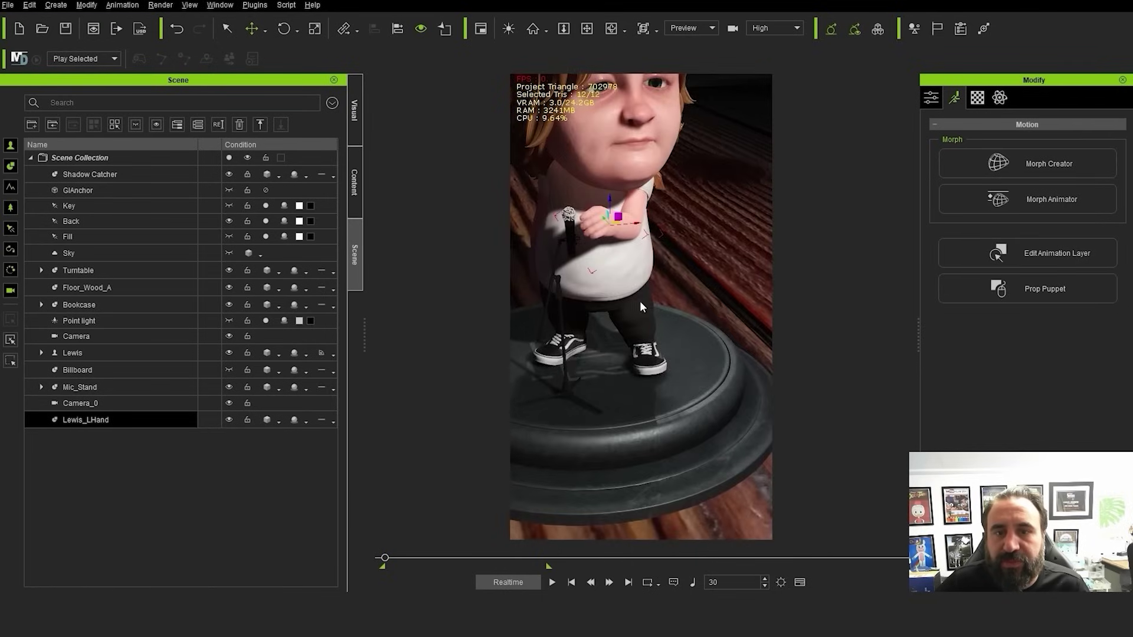
{"action": "left_click_drag", "start_coordinate": [642, 306], "coordinate": [671, 286], "text": "alt"}
Rotate and nudge the left-hand reach dummy so the hand wraps around the microphone just below its head
{"action": "left_click", "coordinate": [285, 29]}
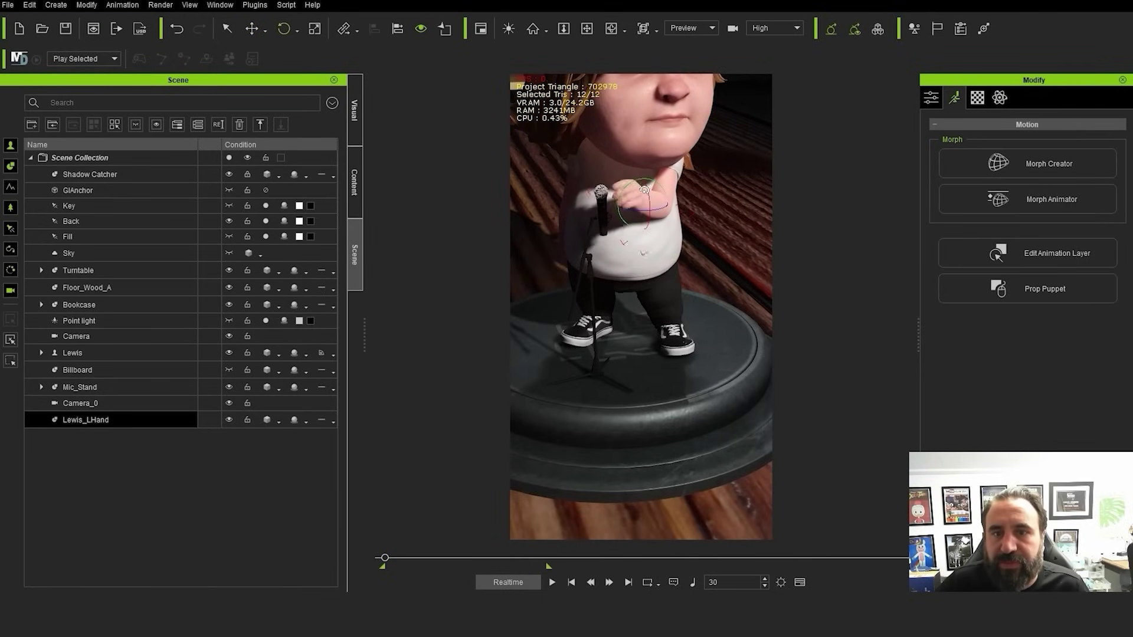
{"action": "left_click", "coordinate": [252, 28]}
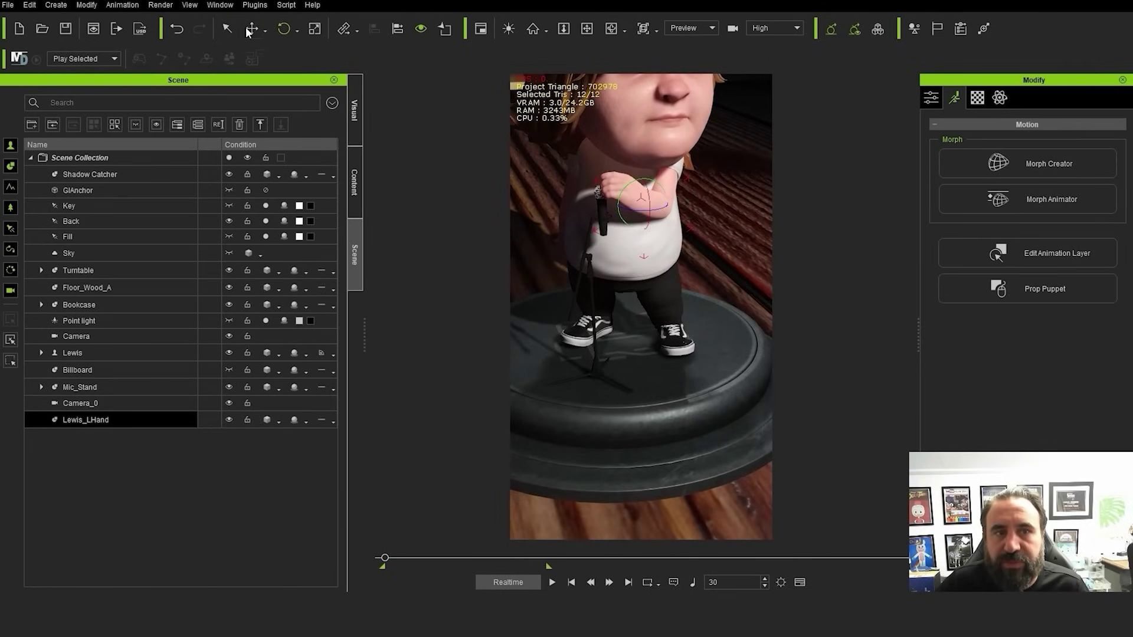
{"action": "left_click_drag", "start_coordinate": [653, 196], "coordinate": [650, 210]}
{"action": "right_click_drag", "start_coordinate": [649, 209], "coordinate": [655, 237]}
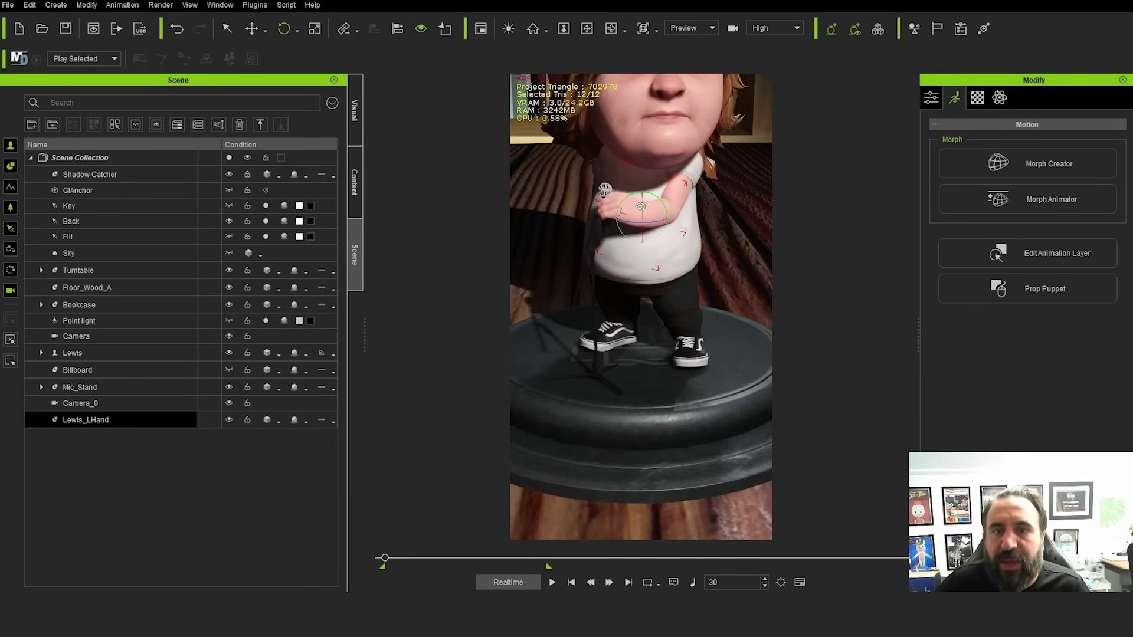
{"action": "mouse_move", "coordinate": [639, 208]}
{"action": "left_mouse_down"}
{"action": "mouse_move", "coordinate": [640, 218]}
{"action": "mouse_move", "coordinate": [646, 198]}
{"action": "left_mouse_up"}
{"action": "right_click_drag", "start_coordinate": [621, 236], "coordinate": [669, 317]}
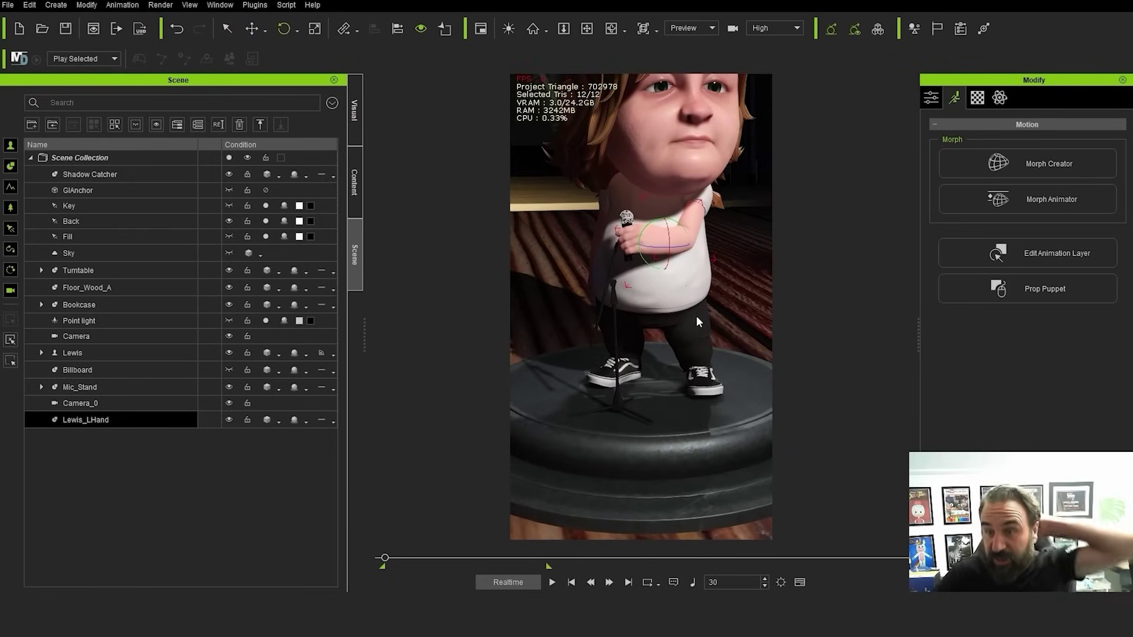
Link the left-hand reach dummy to the microphone on the mic stand as its parent
{"action": "double_click", "coordinate": [86, 420]}
{"action": "scroll", "coordinate": [993, 430], "scroll_direction": "down", "scroll_amount": 3}
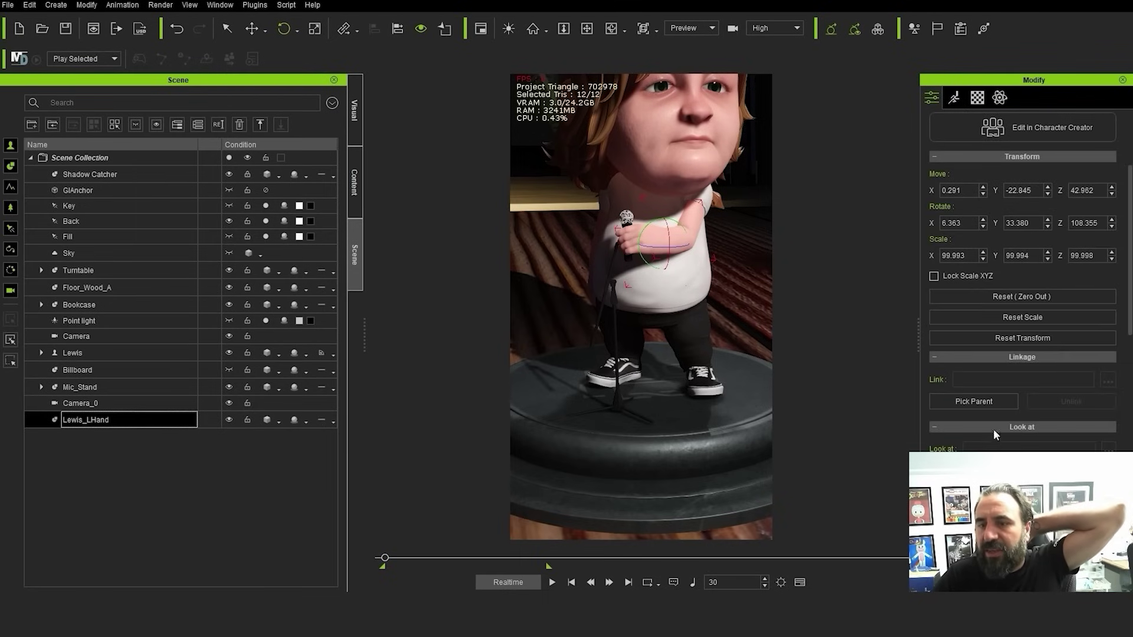
{"action": "left_click", "coordinate": [1005, 405]}
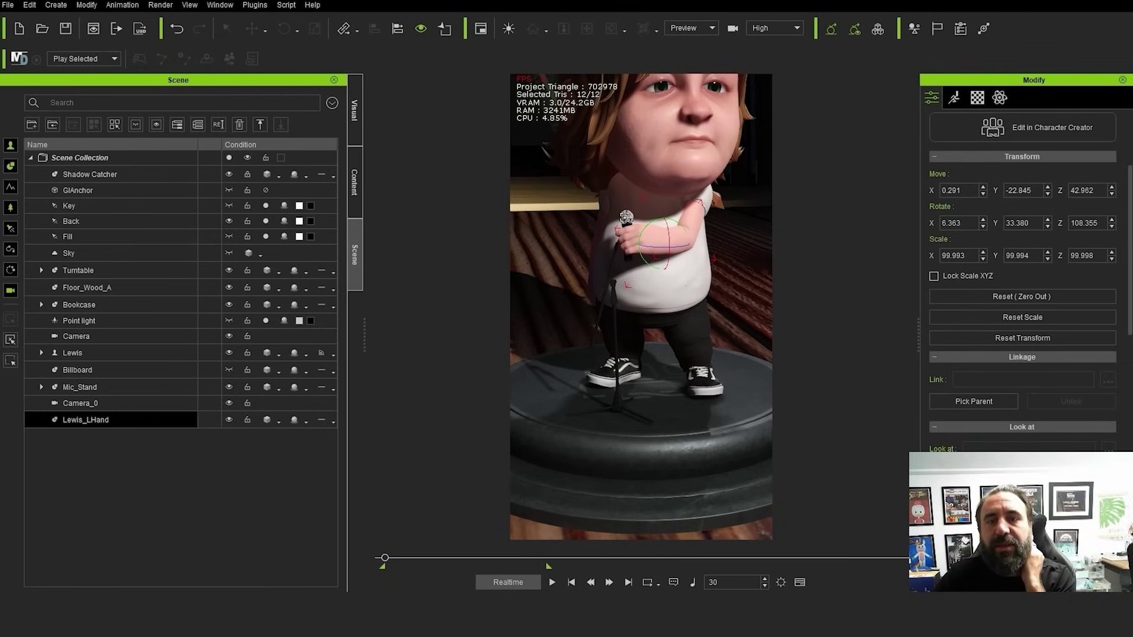
{"action": "left_click", "coordinate": [627, 219]}
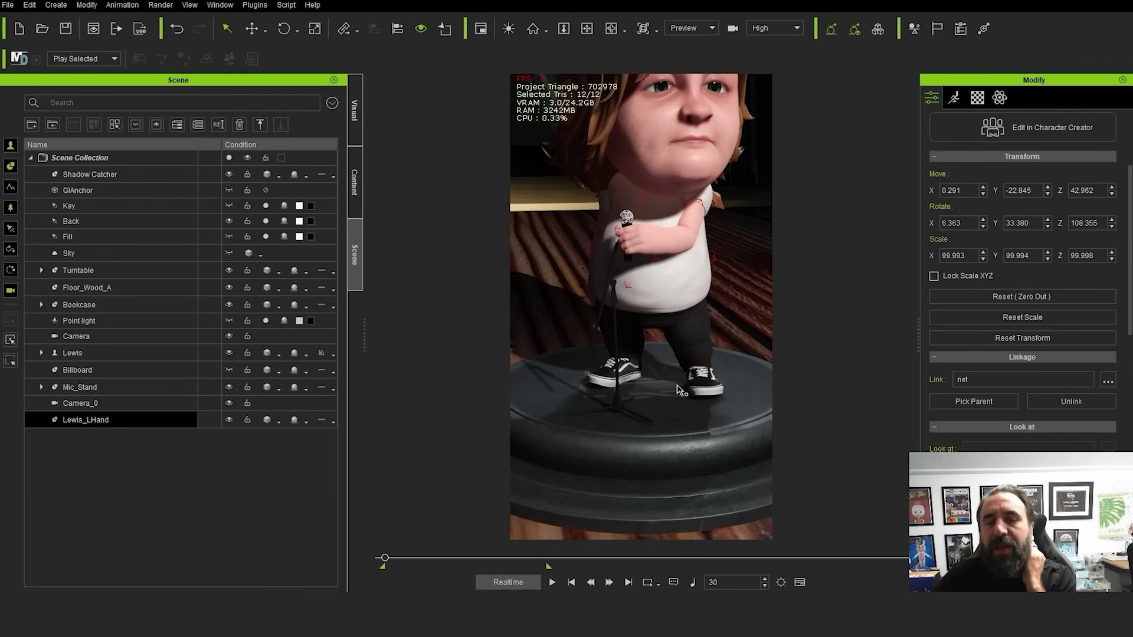
Try a slight tilt of the mic stand to test the left-hand link, and undo the rotation
{"action": "left_click", "coordinate": [629, 237]}
{"action": "left_click", "coordinate": [284, 28]}
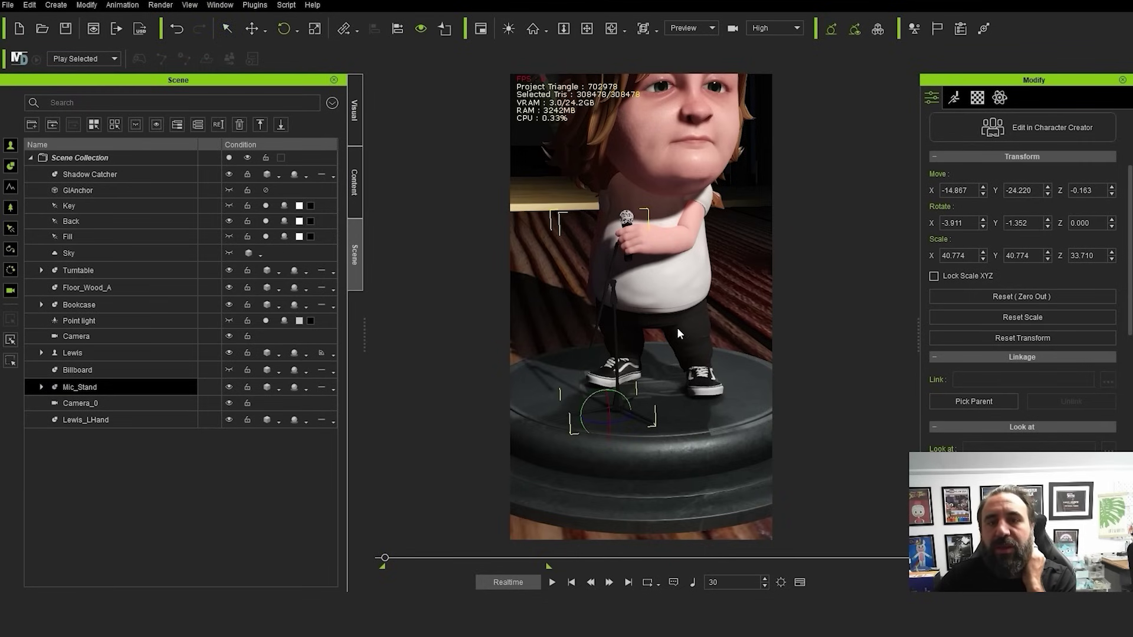
{"action": "left_click_drag", "start_coordinate": [614, 401], "coordinate": [622, 404]}
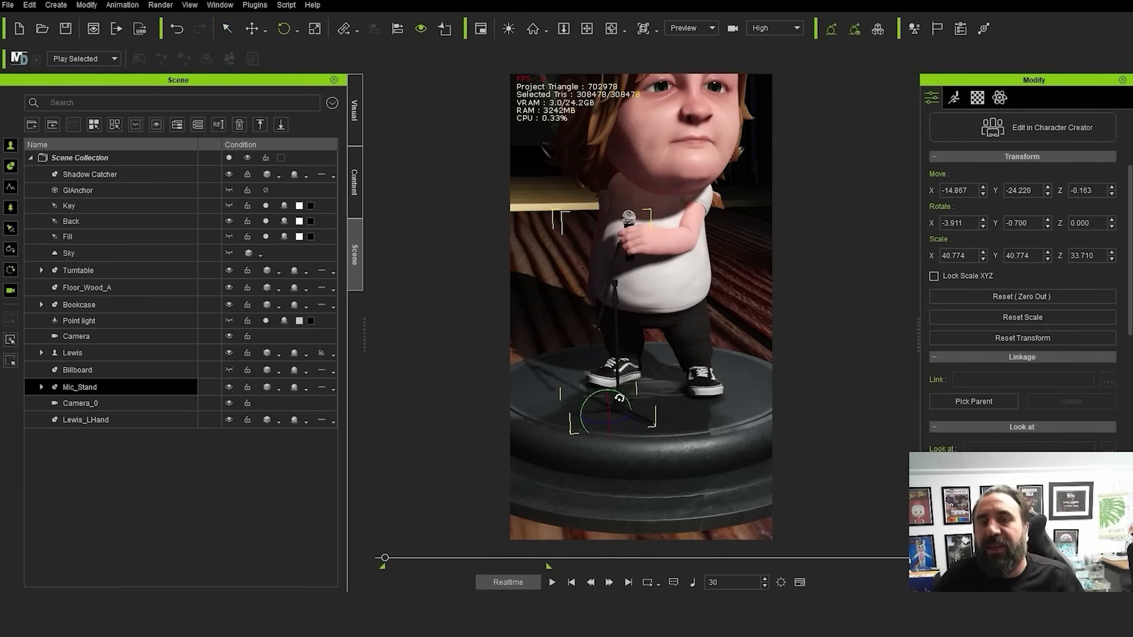
{"action": "key", "text": "ctrl+z"}
{"action": "right_click_drag", "start_coordinate": [706, 418], "coordinate": [728, 358]}
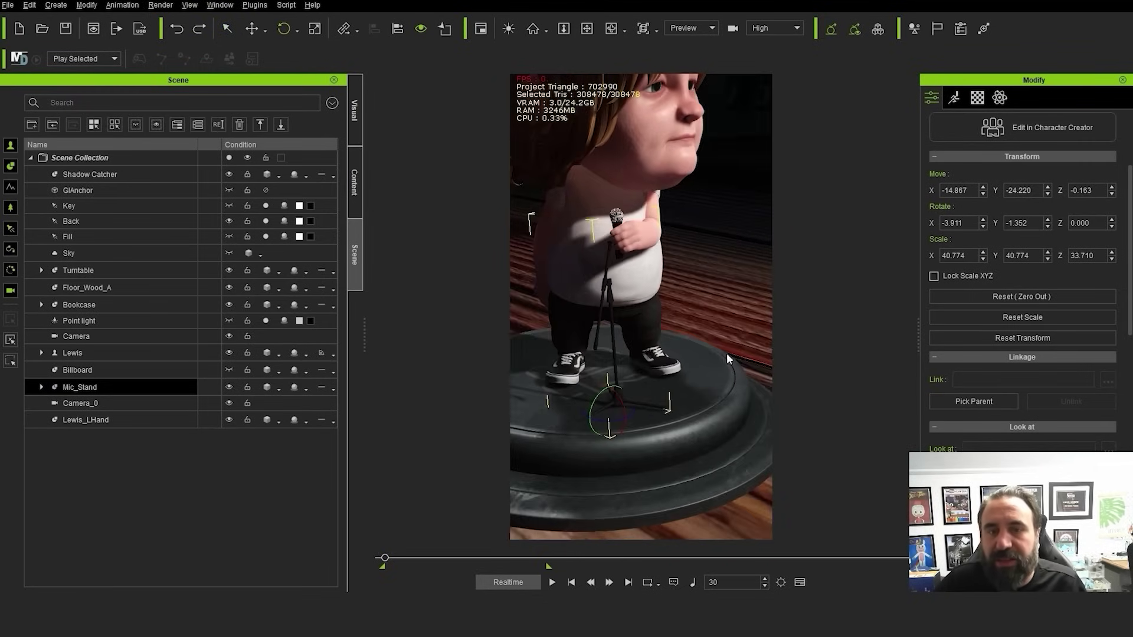
Create a reach target dummy for the character's right hand
{"action": "left_click", "coordinate": [559, 187]}
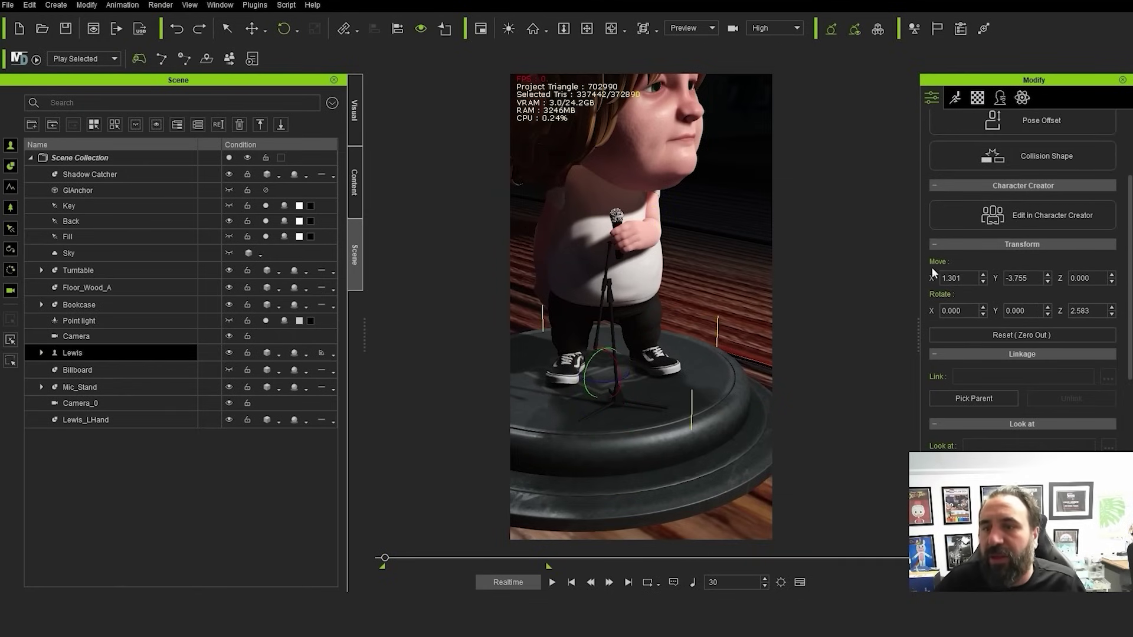
{"action": "scroll", "coordinate": [1003, 284], "scroll_direction": "up", "scroll_amount": 3}
{"action": "left_click", "coordinate": [955, 97]}
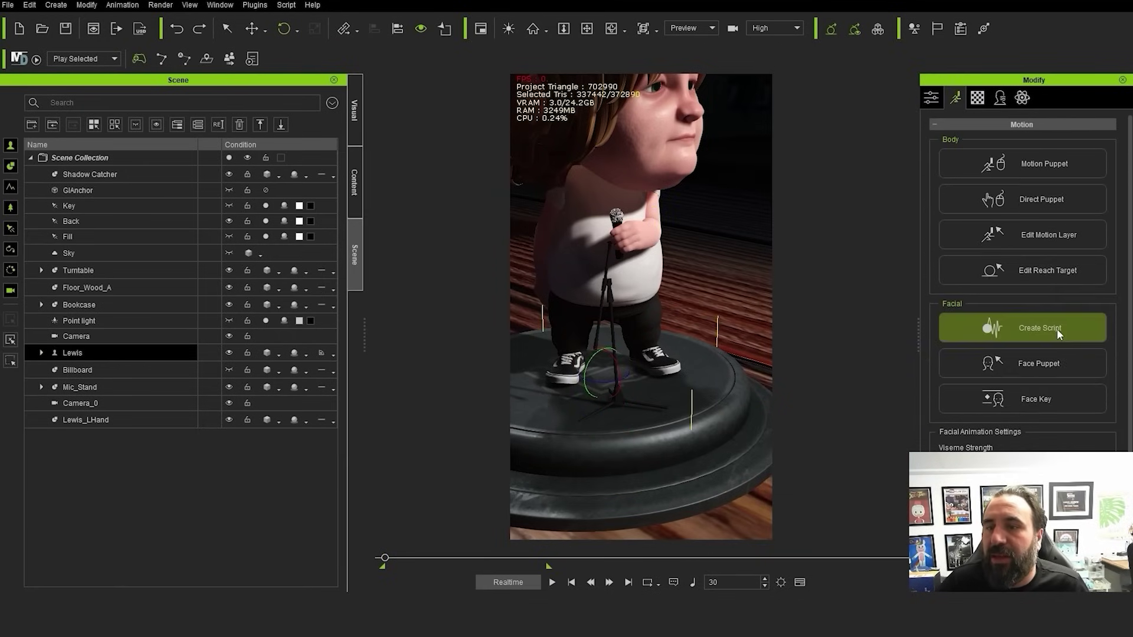
{"action": "left_click", "coordinate": [1043, 271]}
{"action": "left_click", "coordinate": [801, 377]}
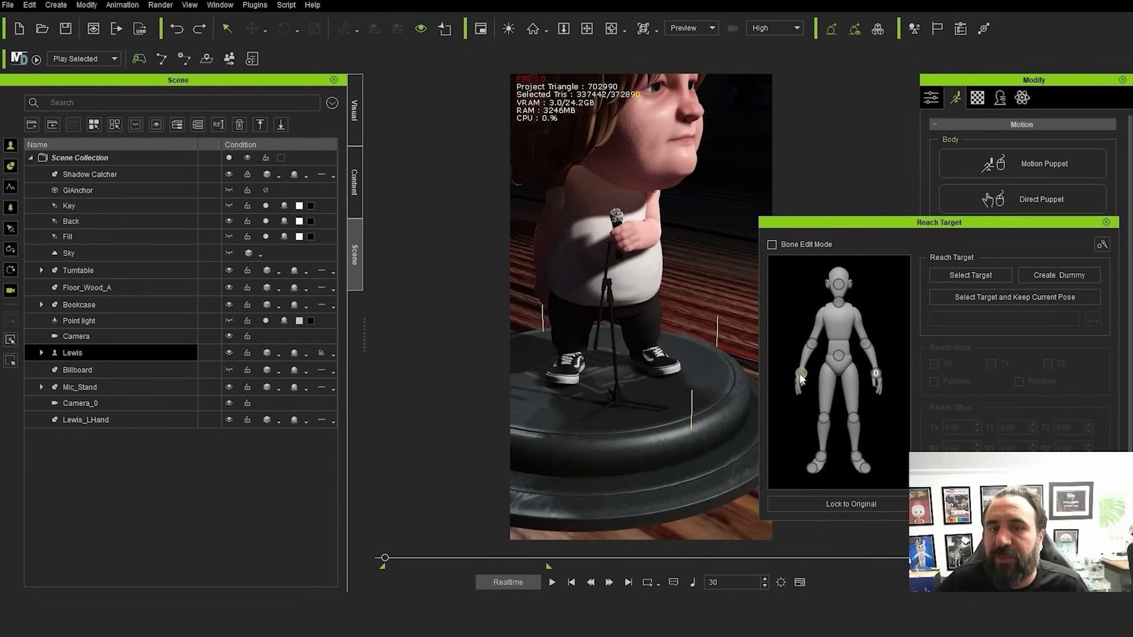
{"action": "left_click", "coordinate": [1059, 277]}
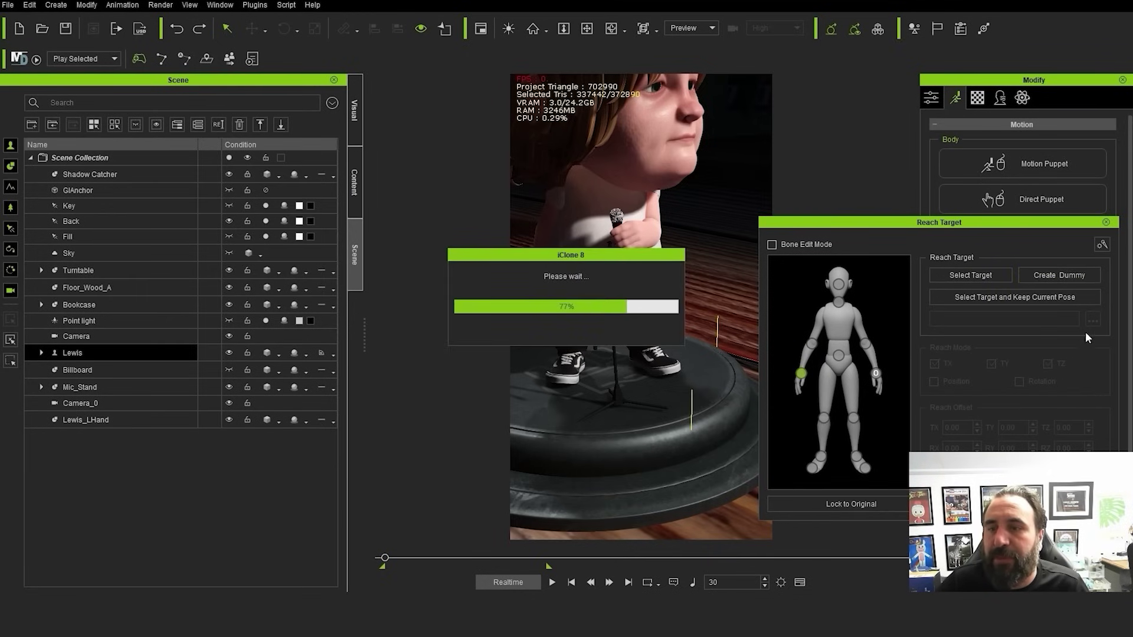
{"action": "left_click", "coordinate": [1107, 223]}
Place the right-hand reach dummy at the microphone next to the left hand and link it to the mic stand
{"action": "right_click_drag", "start_coordinate": [534, 259], "coordinate": [561, 164]}
{"action": "left_click", "coordinate": [552, 582]}
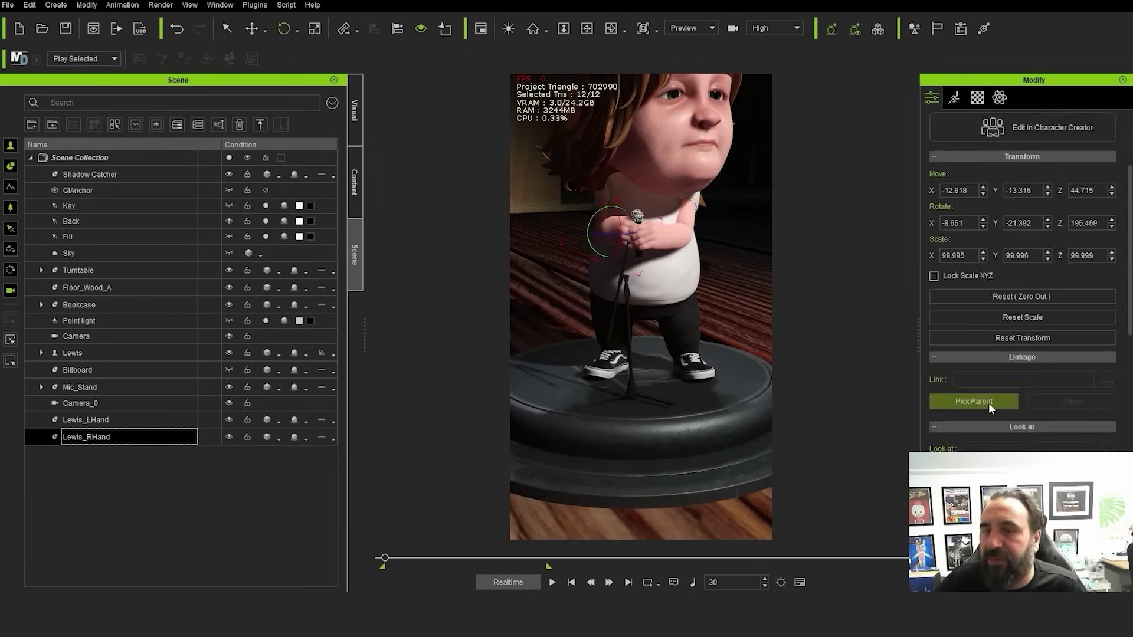
{"action": "left_click", "coordinate": [551, 582]}
{"action": "left_click", "coordinate": [571, 582]}
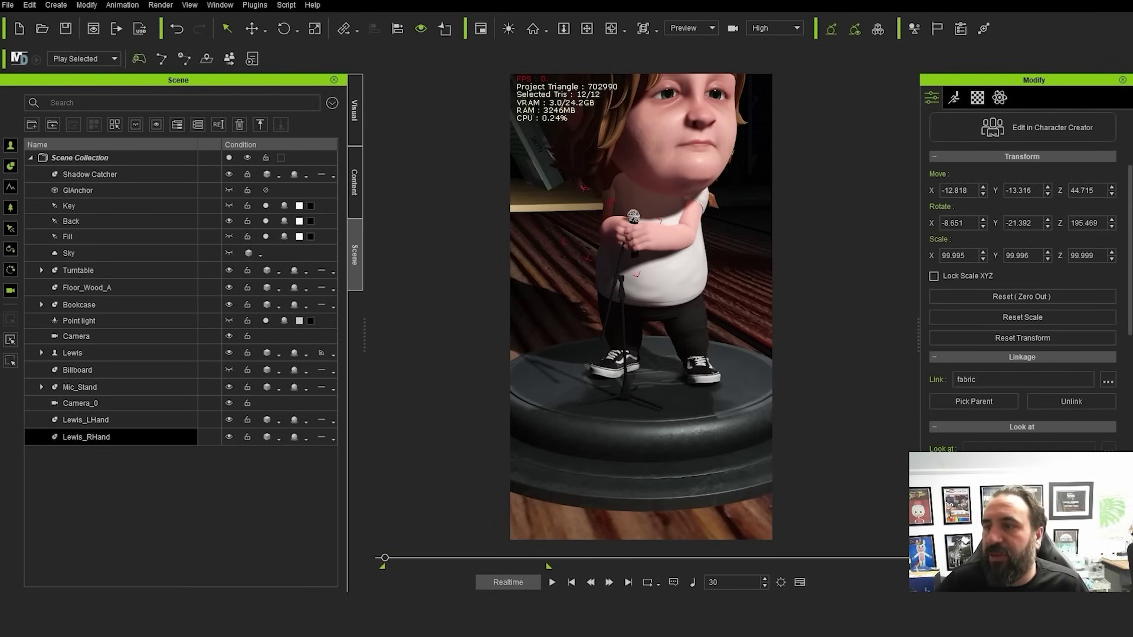
Show the mic stand's animation track and key a slight tilt of the stand at frame 30
{"action": "key", "text": "F3"}
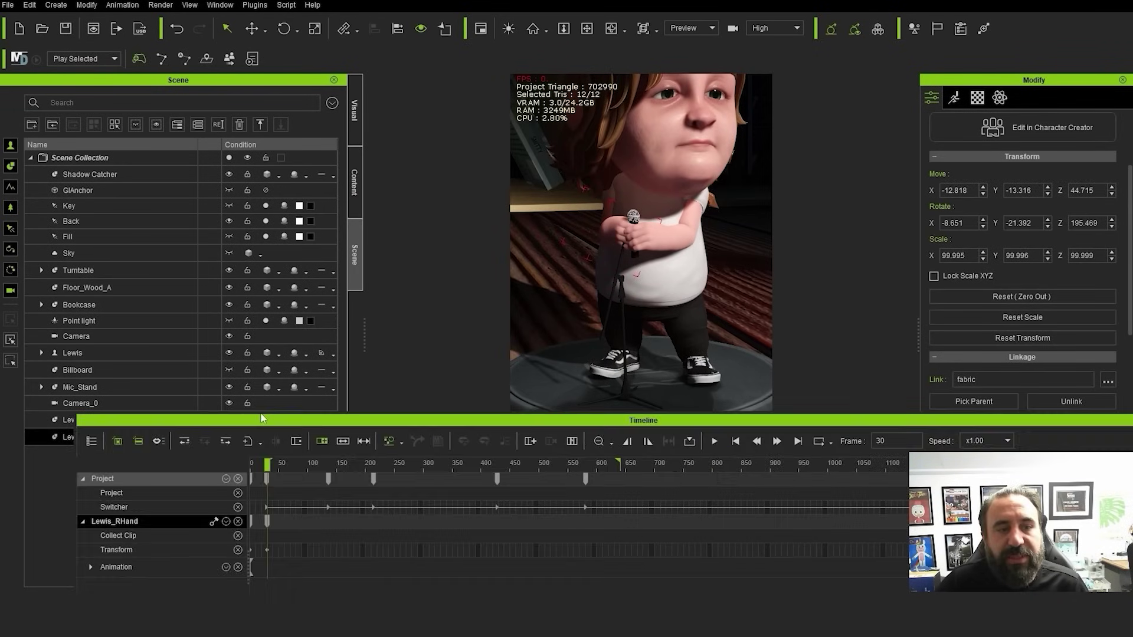
{"action": "left_click", "coordinate": [623, 307]}
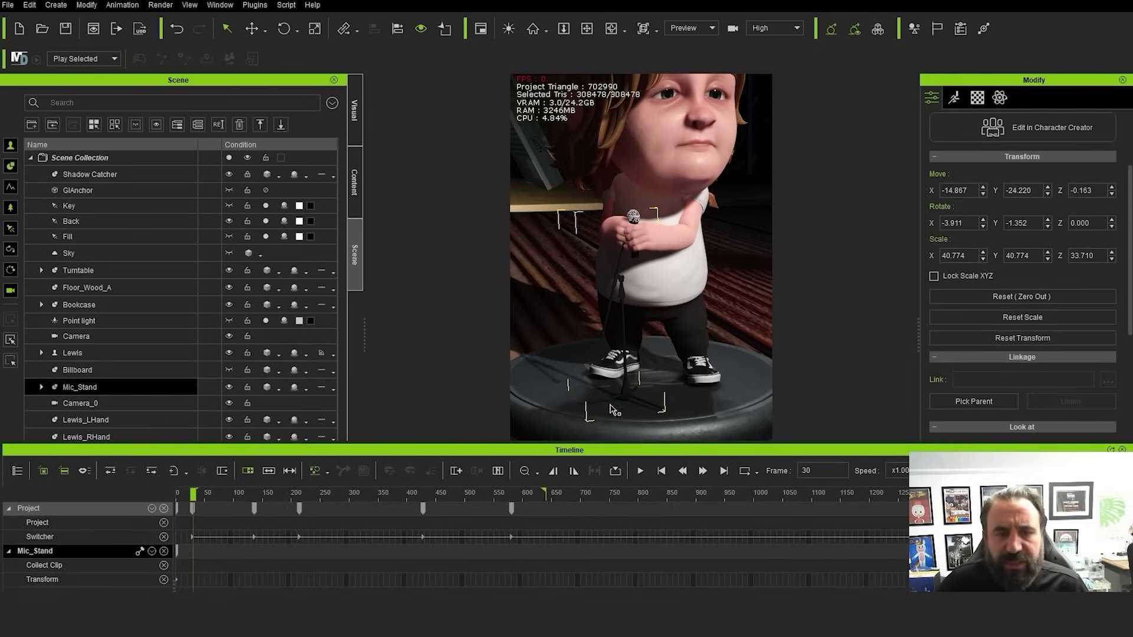
{"action": "double_click", "coordinate": [118, 387]}
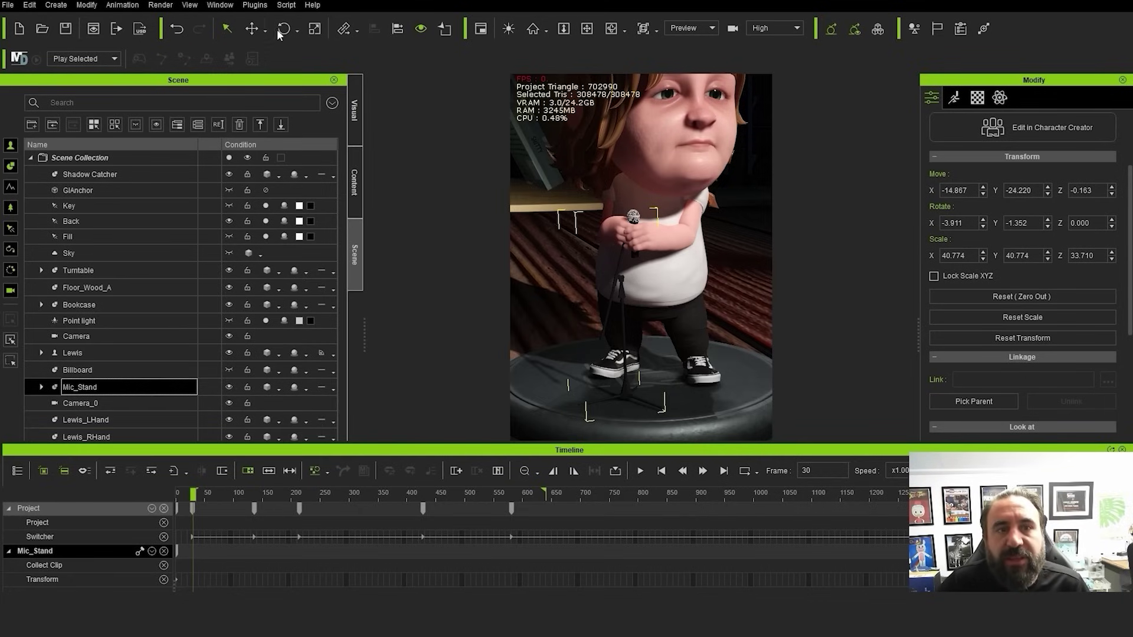
{"action": "left_click_drag", "start_coordinate": [624, 380], "coordinate": [624, 382]}
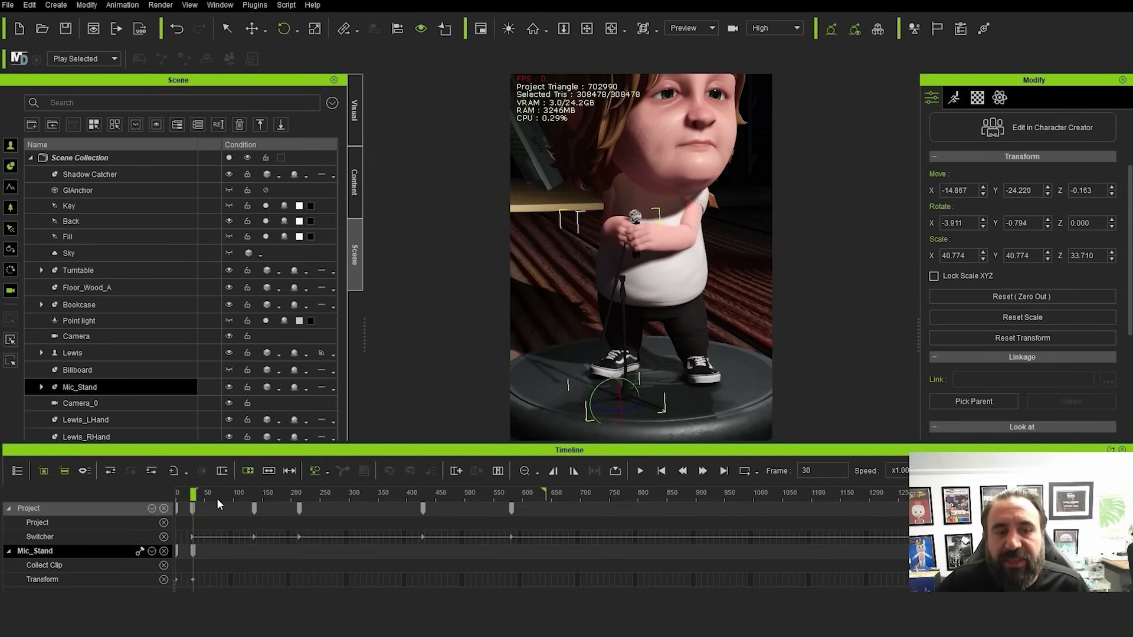
Key more small mic stand tilts from frame 61 onward and copy the transform keys further along its track
{"action": "key", "text": "space"}
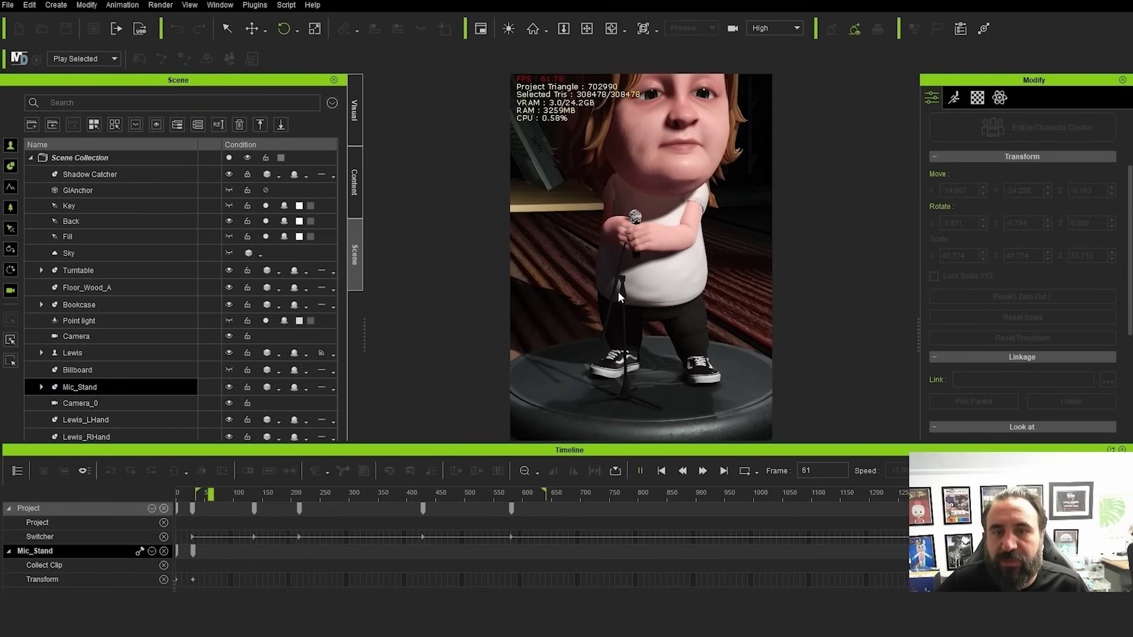
{"action": "left_click_drag", "start_coordinate": [602, 383], "coordinate": [620, 386]}
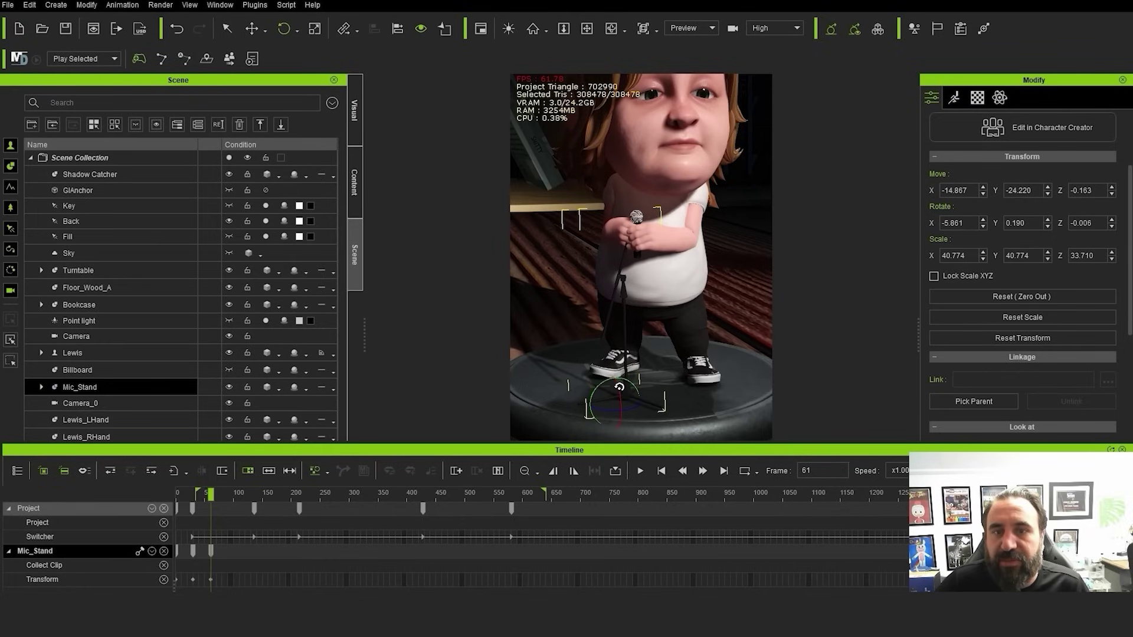
{"action": "mouse_move", "coordinate": [239, 497]}
{"action": "left_mouse_down"}
{"action": "mouse_move", "coordinate": [214, 498]}
{"action": "mouse_move", "coordinate": [231, 498]}
{"action": "left_mouse_up"}
{"action": "mouse_move", "coordinate": [597, 390]}
{"action": "left_mouse_down"}
{"action": "mouse_move", "coordinate": [617, 396]}
{"action": "mouse_move", "coordinate": [608, 391]}
{"action": "left_mouse_up"}
{"action": "left_click", "coordinate": [254, 498]}
{"action": "left_click_drag", "start_coordinate": [258, 581], "coordinate": [205, 578]}
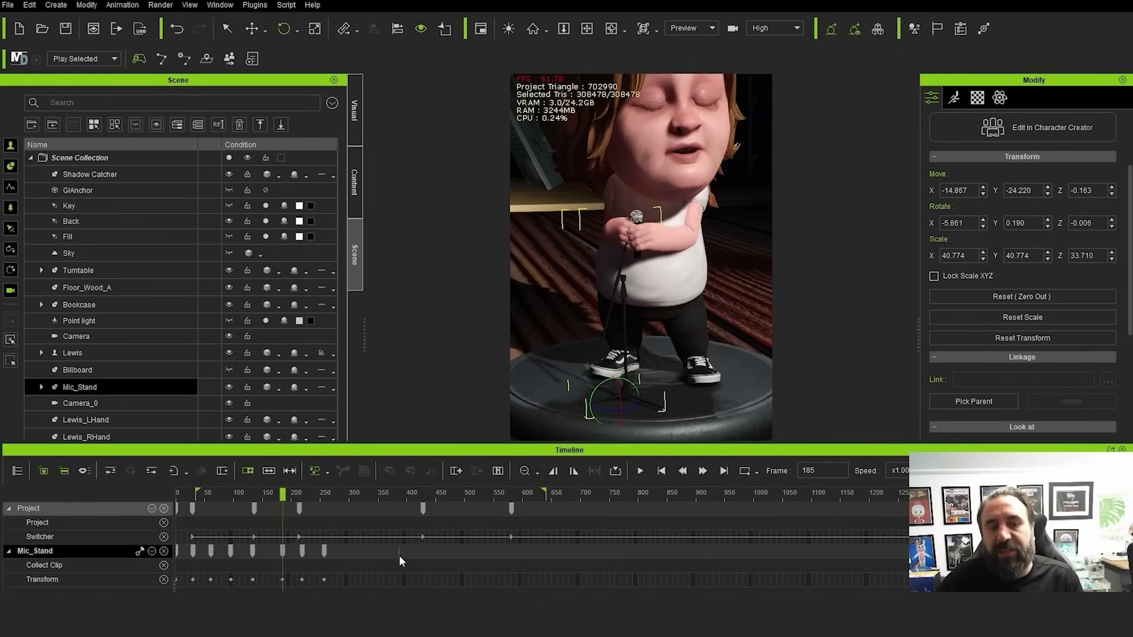
Play back the mic stand animation and examine from several angles how the hands follow the microphone
{"action": "key", "text": "space"}
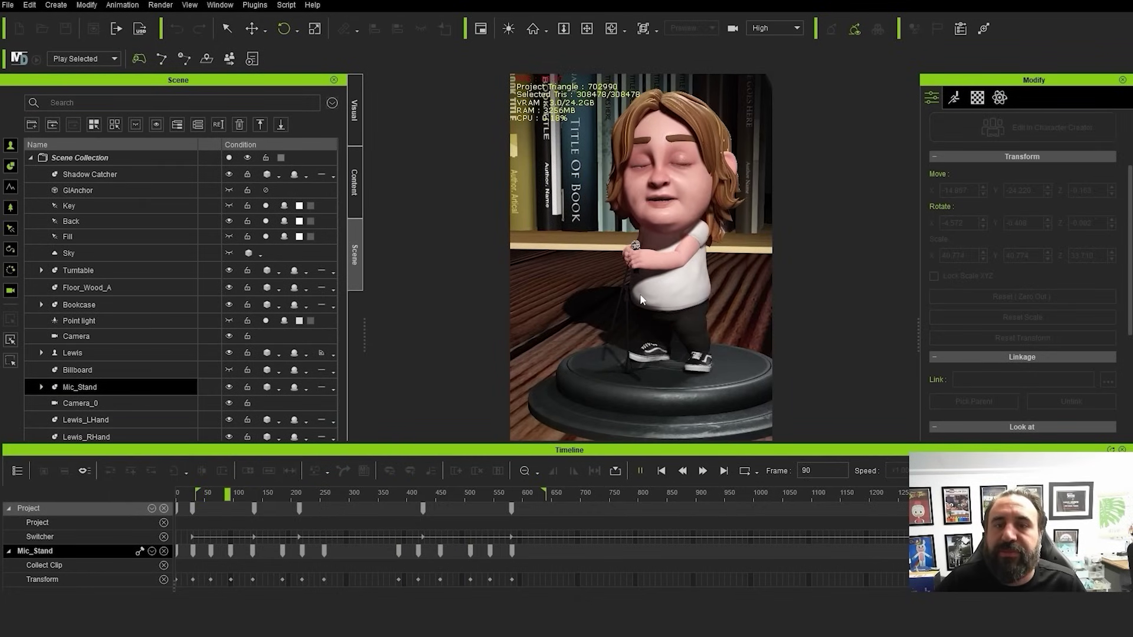
{"action": "key", "text": "space"}
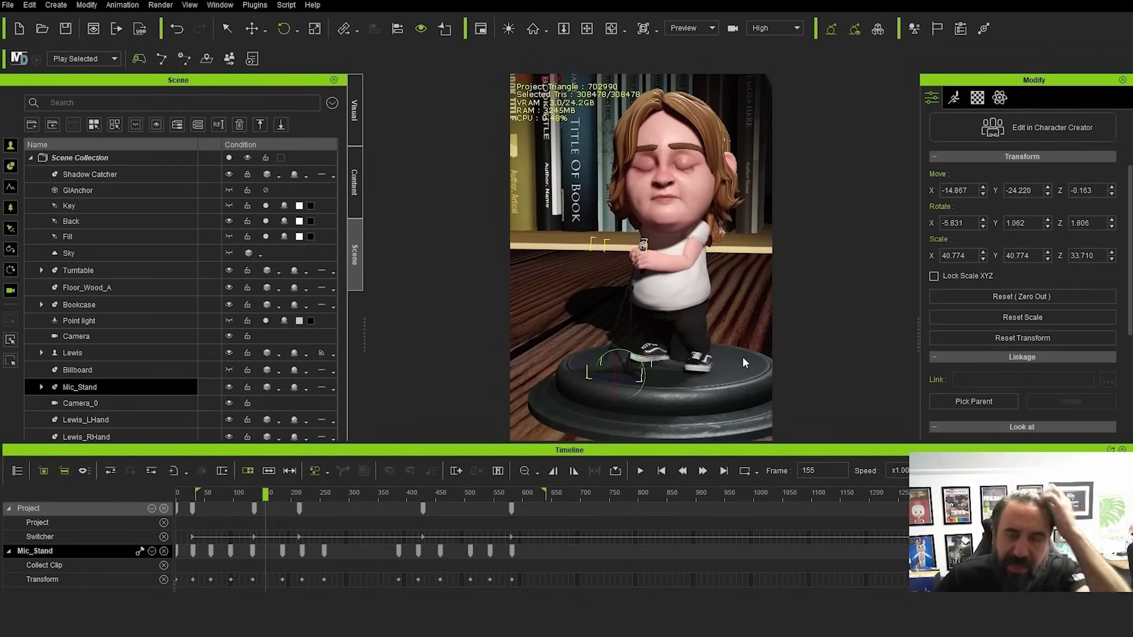
{"action": "scroll", "coordinate": [709, 263], "scroll_direction": "down", "scroll_amount": 3}
{"action": "right_click_drag", "start_coordinate": [627, 336], "coordinate": [659, 274]}
{"action": "scroll", "coordinate": [658, 271], "scroll_direction": "up", "scroll_amount": 3}
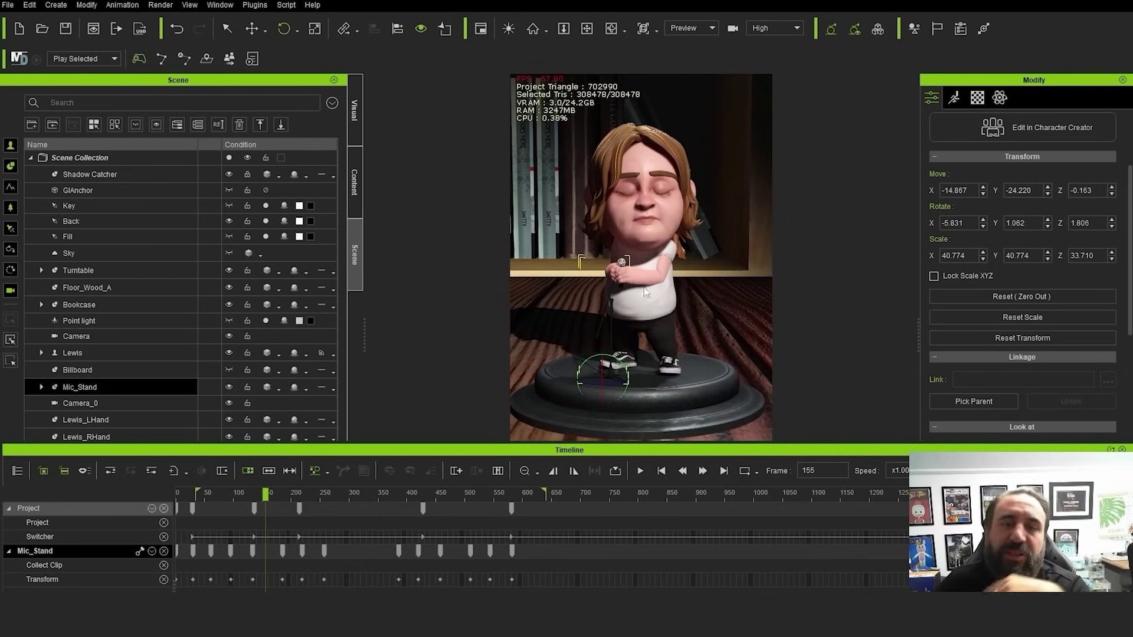
{"action": "left_click", "coordinate": [662, 471]}
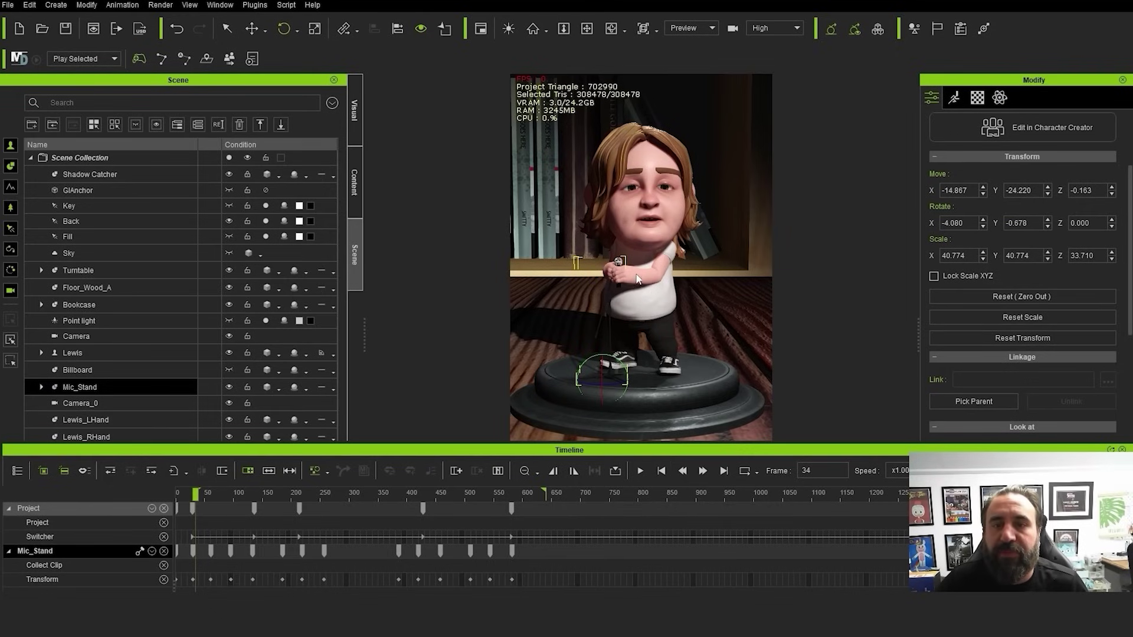
{"action": "right_click_drag", "start_coordinate": [637, 279], "coordinate": [689, 294]}
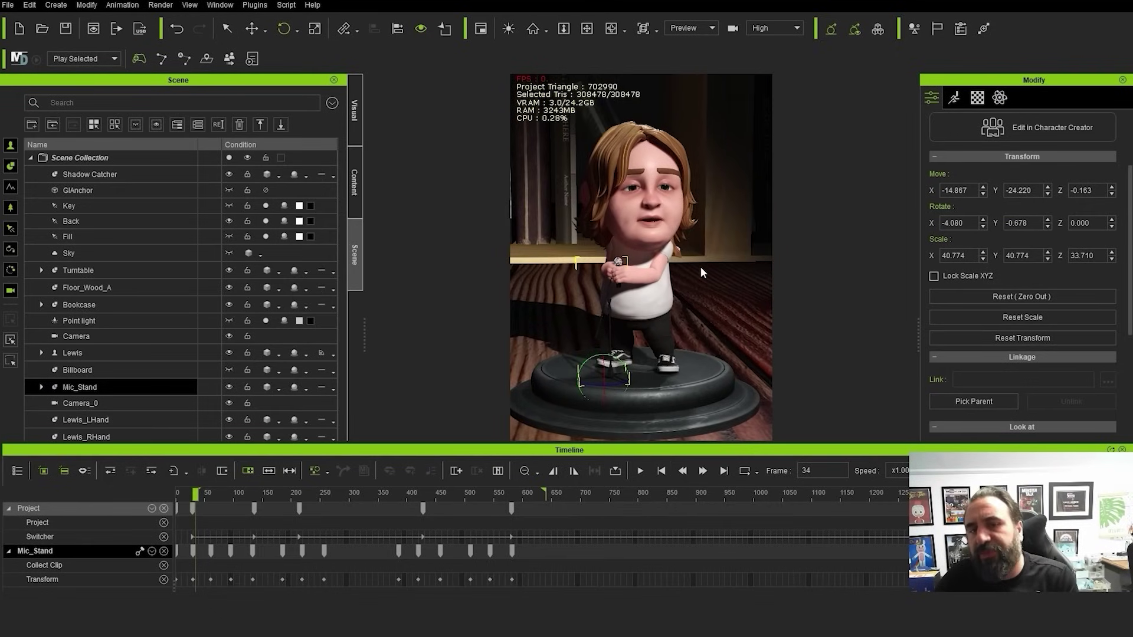
Select the singer's head for motion layer editing and key head rotations at frames 34 and 89
{"action": "left_click", "coordinate": [955, 98]}
{"action": "left_click", "coordinate": [1065, 235]}
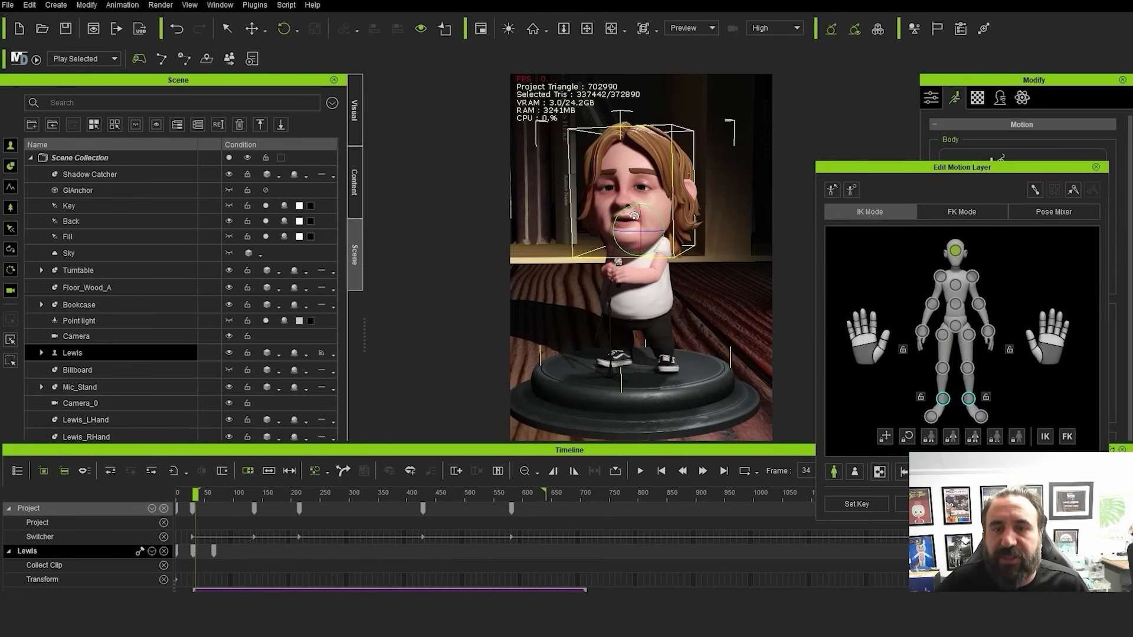
{"action": "left_click_drag", "start_coordinate": [635, 216], "coordinate": [625, 211]}
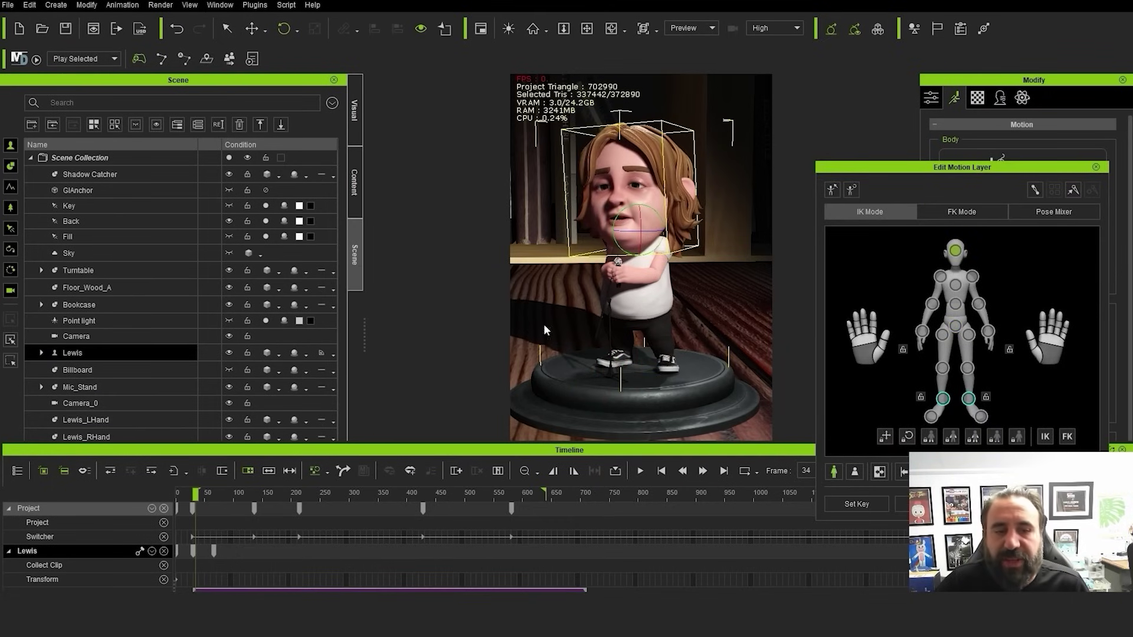
{"action": "left_click", "coordinate": [211, 502]}
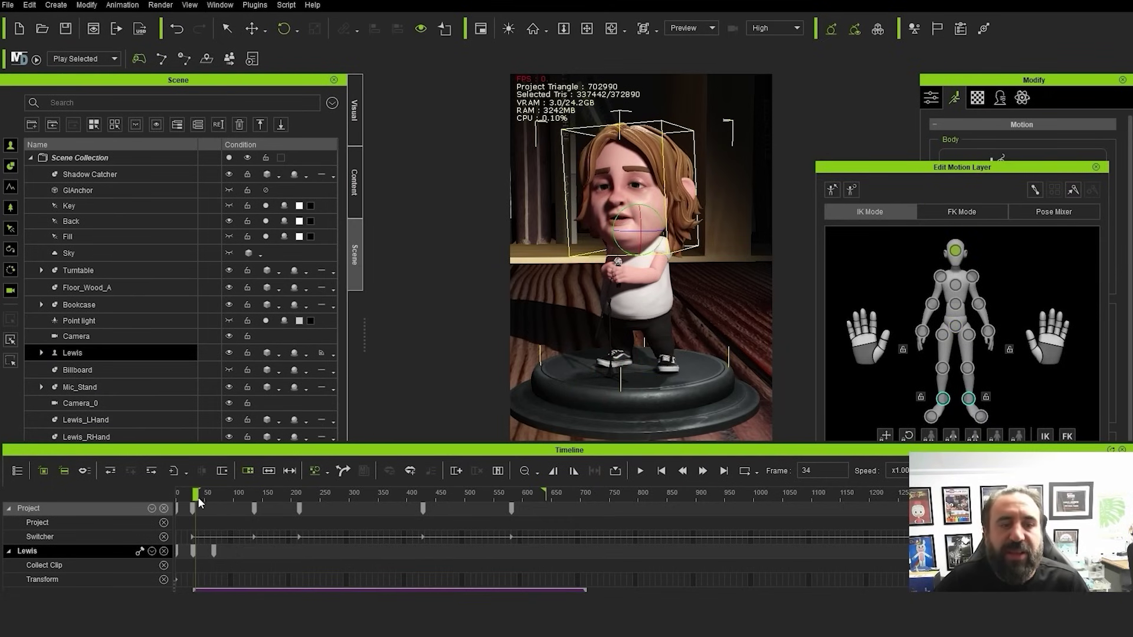
{"action": "key", "text": "space"}
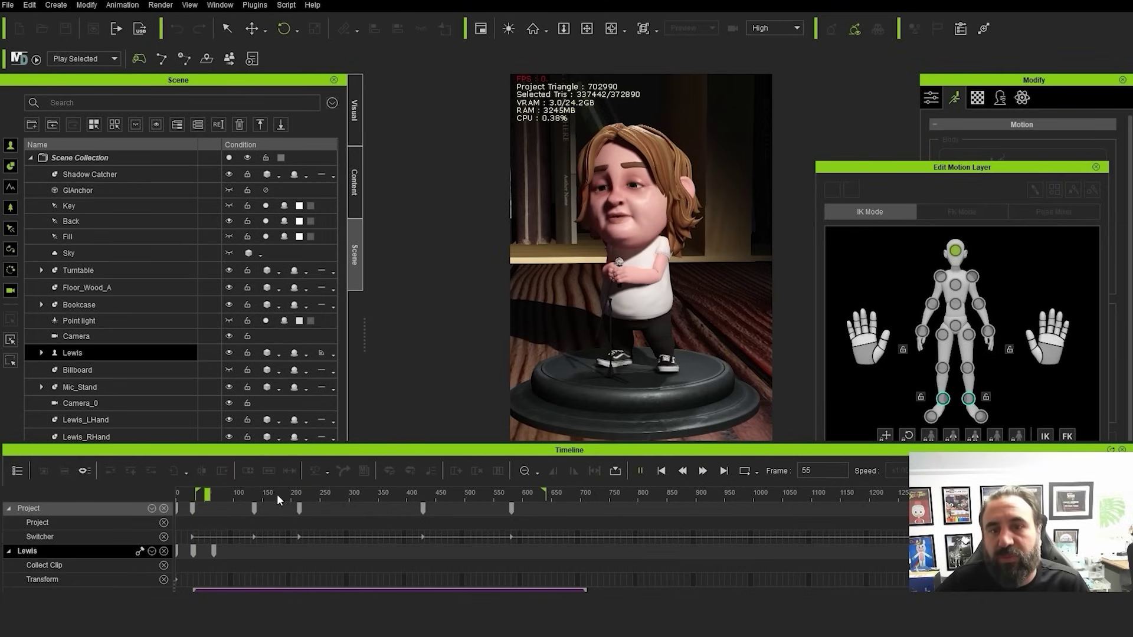
{"action": "key", "text": "space"}
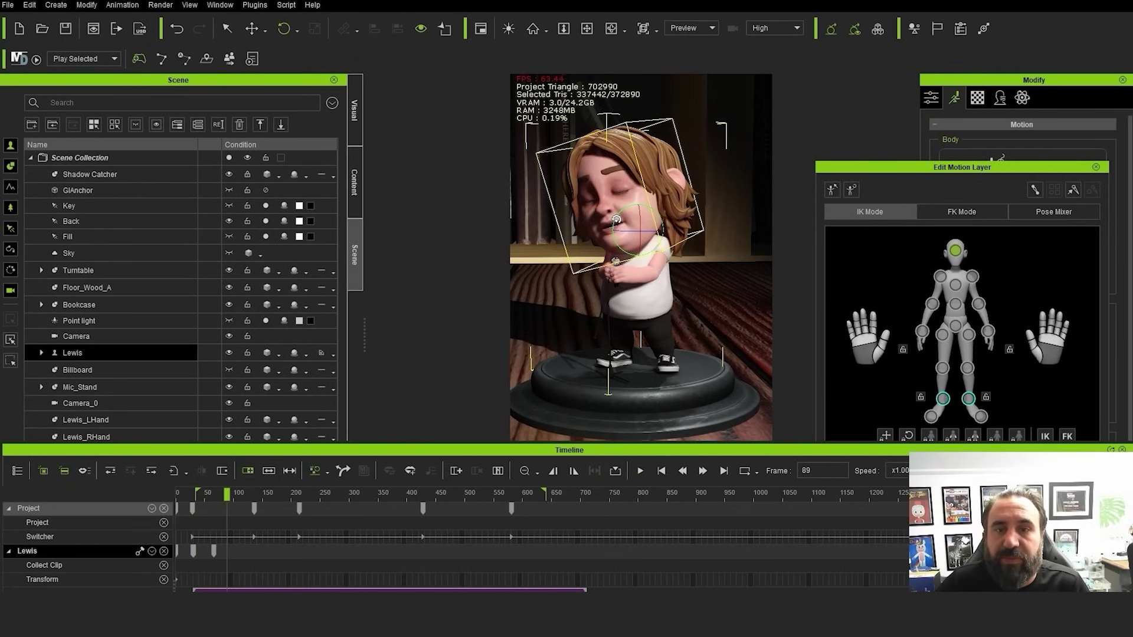
{"action": "left_click_drag", "start_coordinate": [641, 217], "coordinate": [638, 216]}
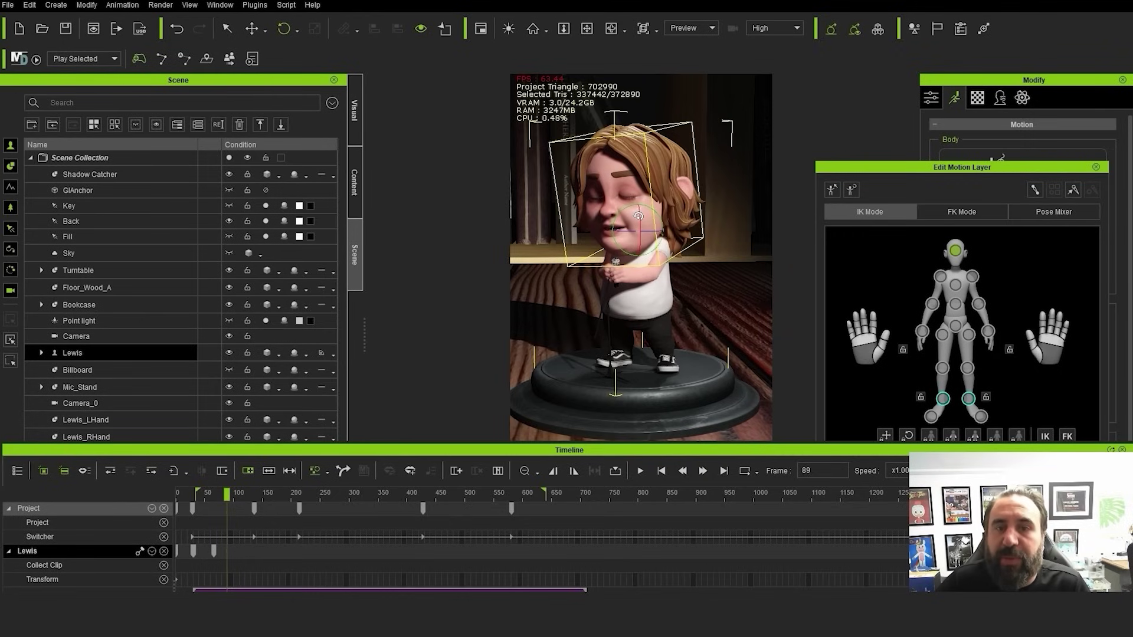
Key further head rotations at frame 135 and around frame 205, varying the direction the singer faces
{"action": "key", "text": "space"}
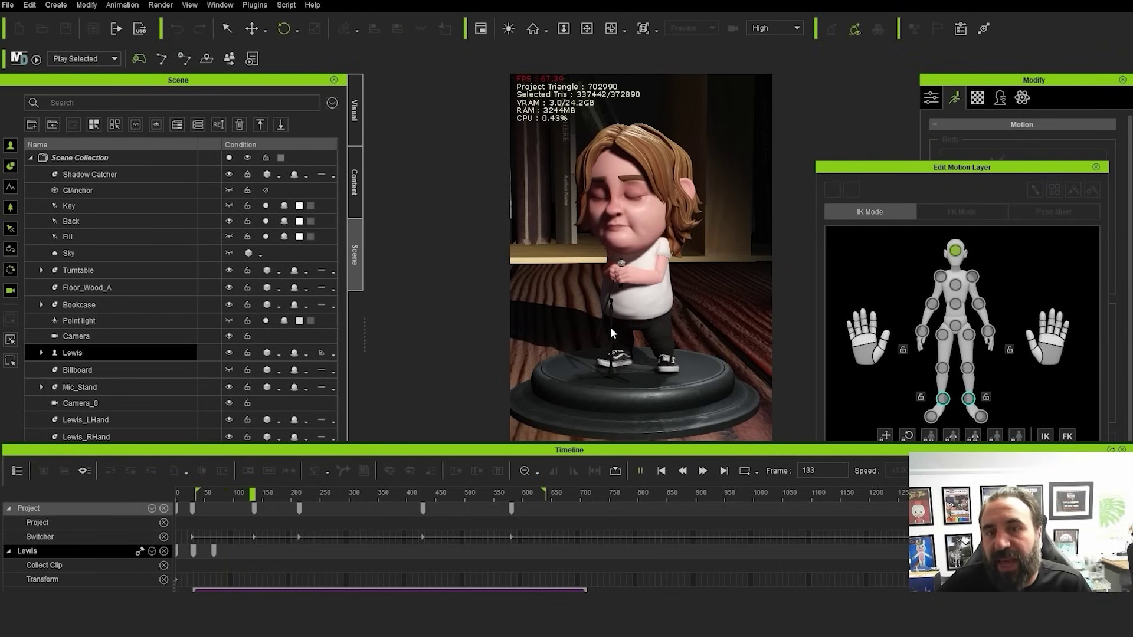
{"action": "key", "text": "space"}
{"action": "left_click_drag", "start_coordinate": [635, 227], "coordinate": [645, 213]}
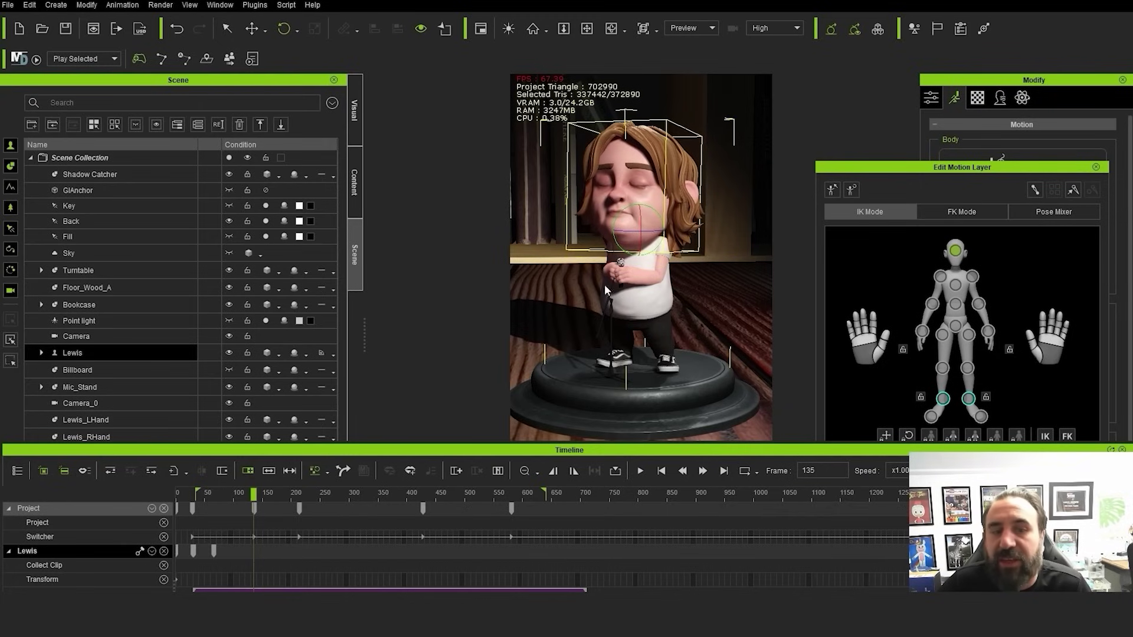
{"action": "left_click_drag", "start_coordinate": [254, 495], "coordinate": [296, 498]}
{"action": "left_click_drag", "start_coordinate": [649, 227], "coordinate": [662, 215]}
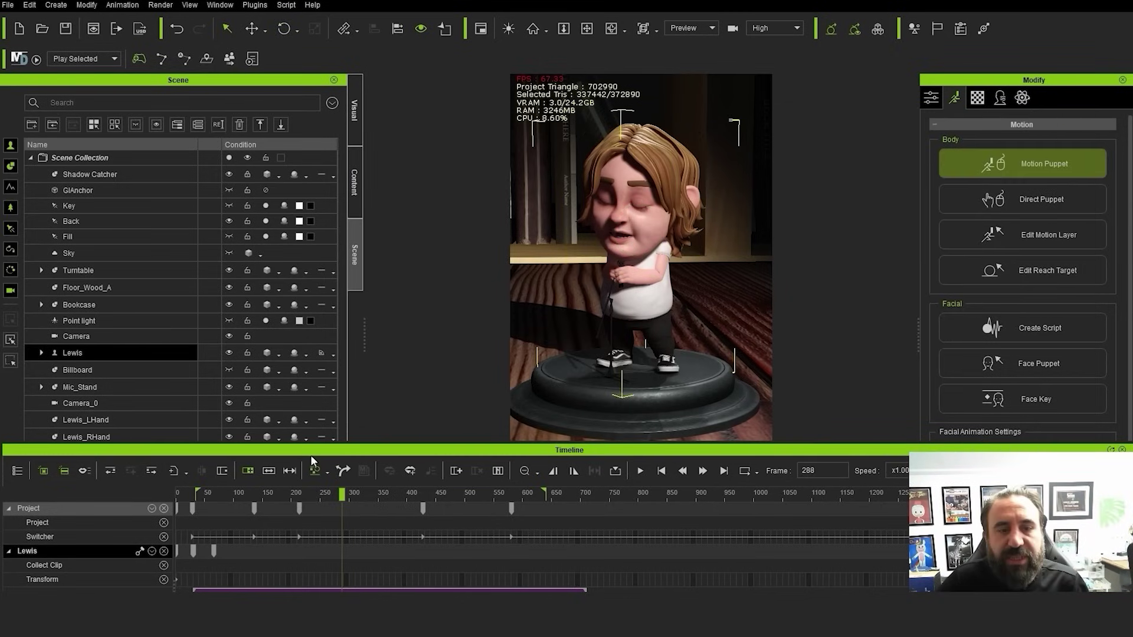
Enlarge the timeline to expose the singer's motion clip and motion layer keys
{"action": "left_click_drag", "start_coordinate": [434, 442], "coordinate": [435, 372]}
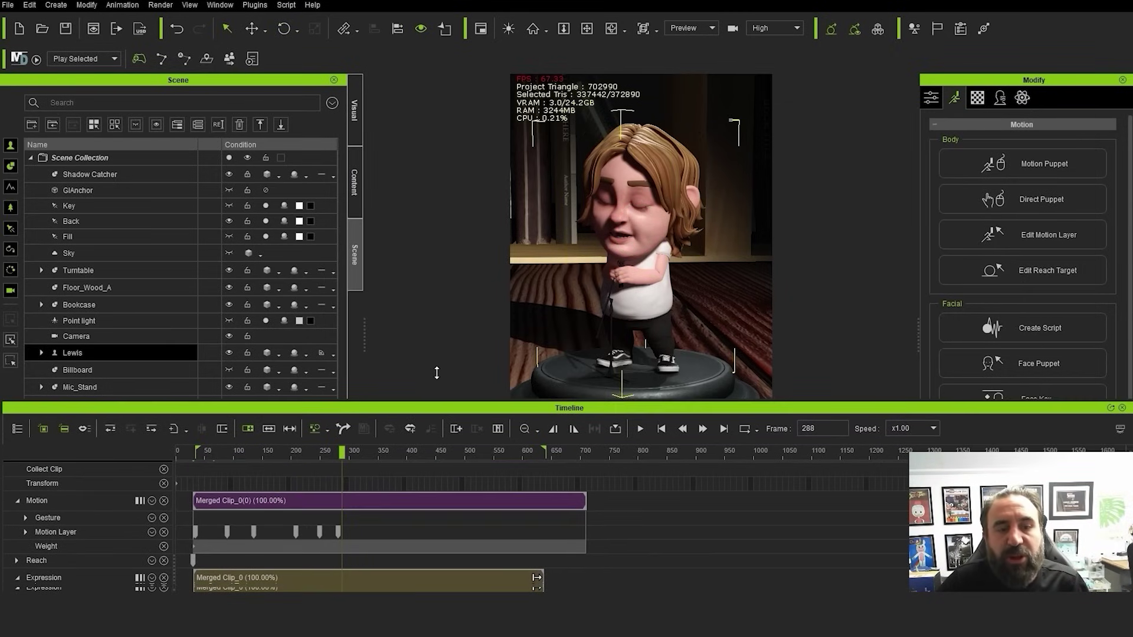
{"action": "left_click", "coordinate": [729, 527]}
{"action": "left_click_drag", "start_coordinate": [595, 380], "coordinate": [597, 340]}
{"action": "left_click", "coordinate": [224, 578]}
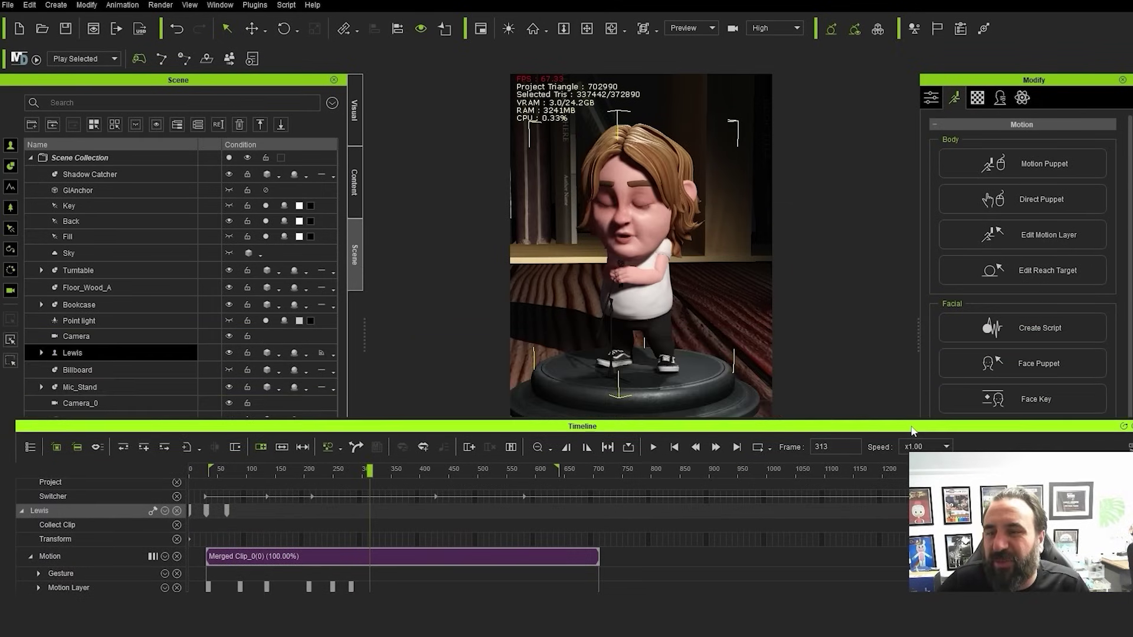
Reset the facial expression to zero near frame 313 and key the upper eyelids closed at frame 324
{"action": "scroll", "coordinate": [1080, 290], "scroll_direction": "down", "scroll_amount": 1}
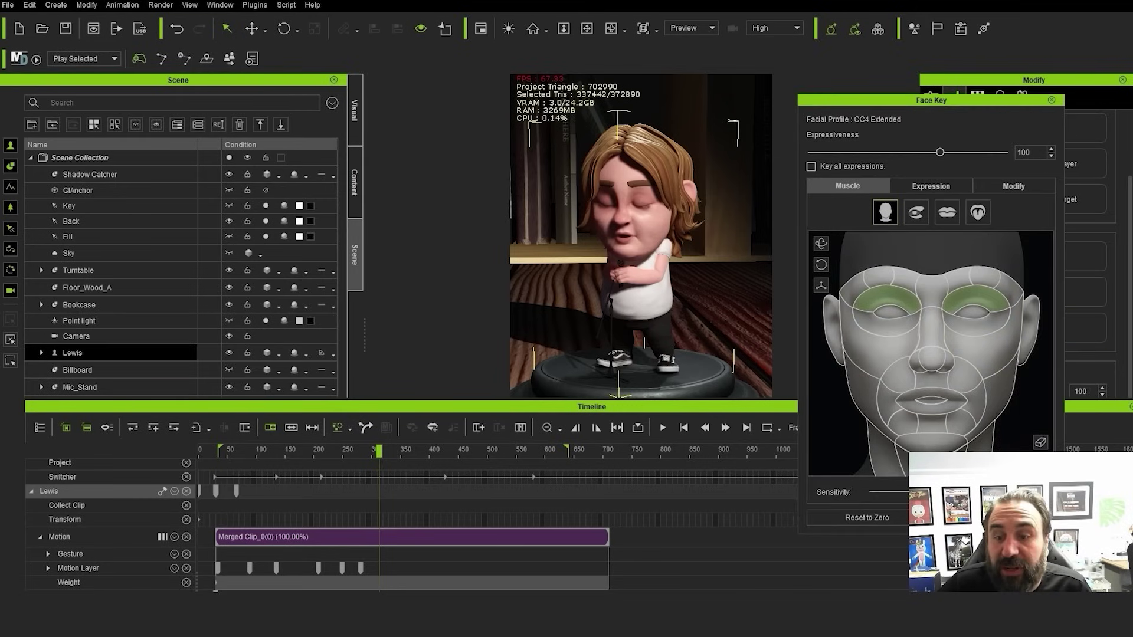
{"action": "left_click", "coordinate": [884, 517]}
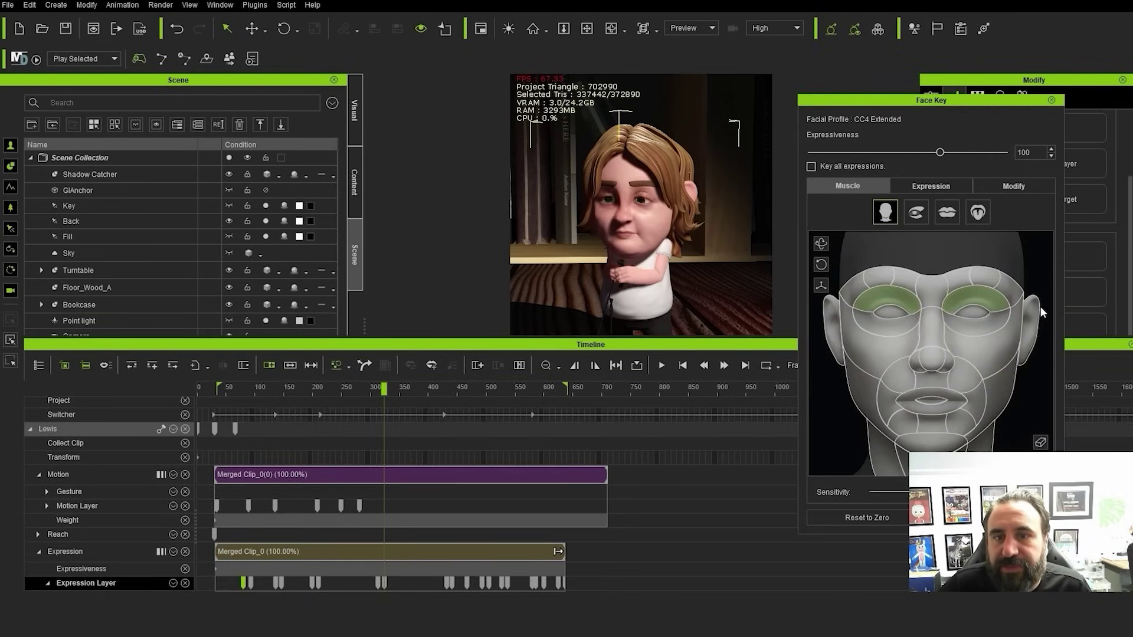
{"action": "left_click_drag", "start_coordinate": [1040, 307], "coordinate": [1040, 354]}
Play the section around frames 313 to 331 repeatedly to check the singer's eyelid movement
{"action": "left_click", "coordinate": [377, 396]}
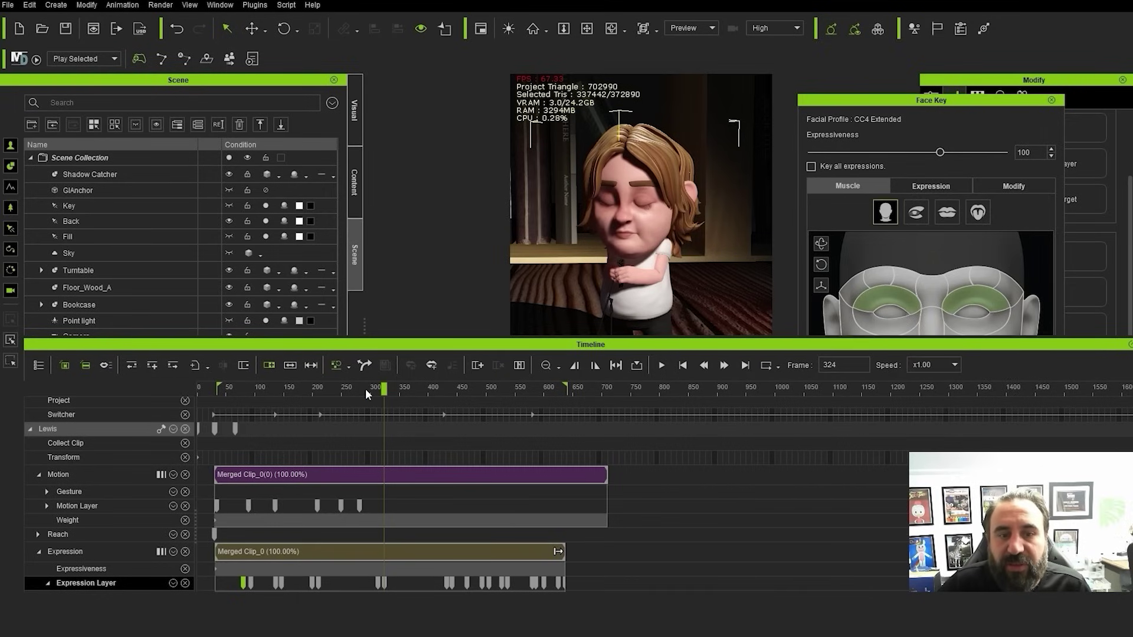
{"action": "left_click_drag", "start_coordinate": [370, 392], "coordinate": [375, 394]}
{"action": "key", "text": "space"}
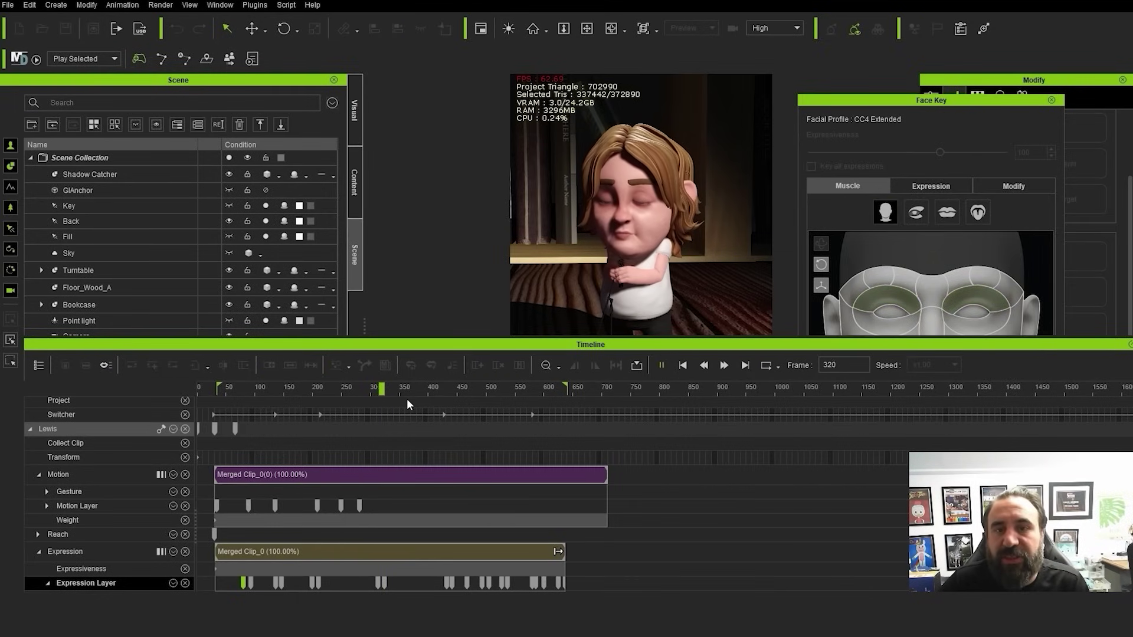
{"action": "key", "text": "space"}
{"action": "left_click", "coordinate": [370, 388]}
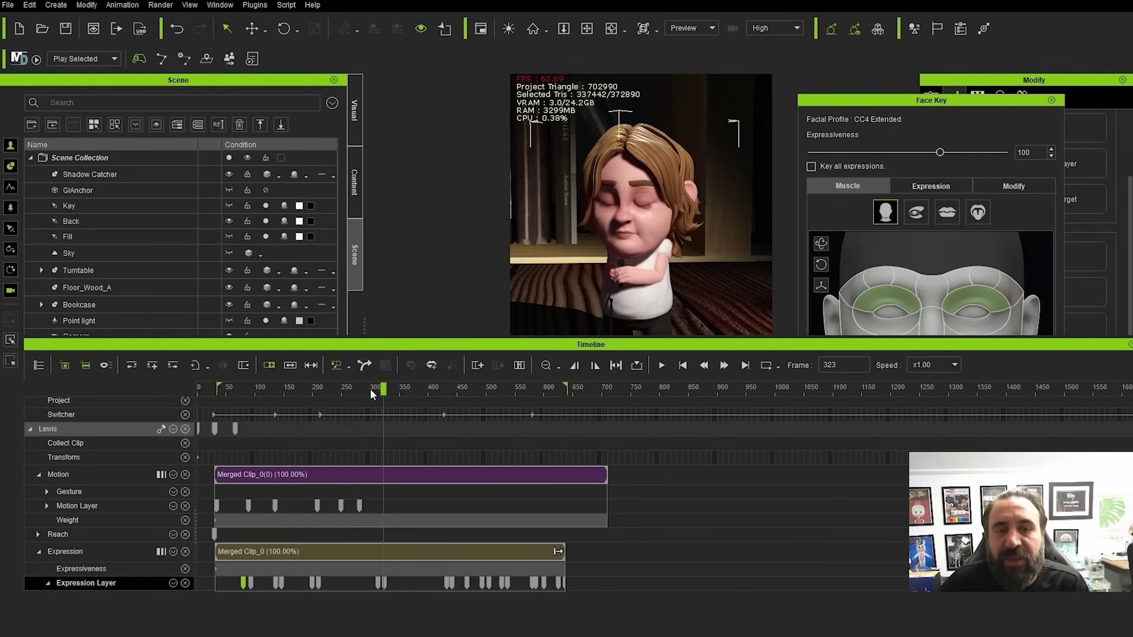
{"action": "key", "text": "space"}
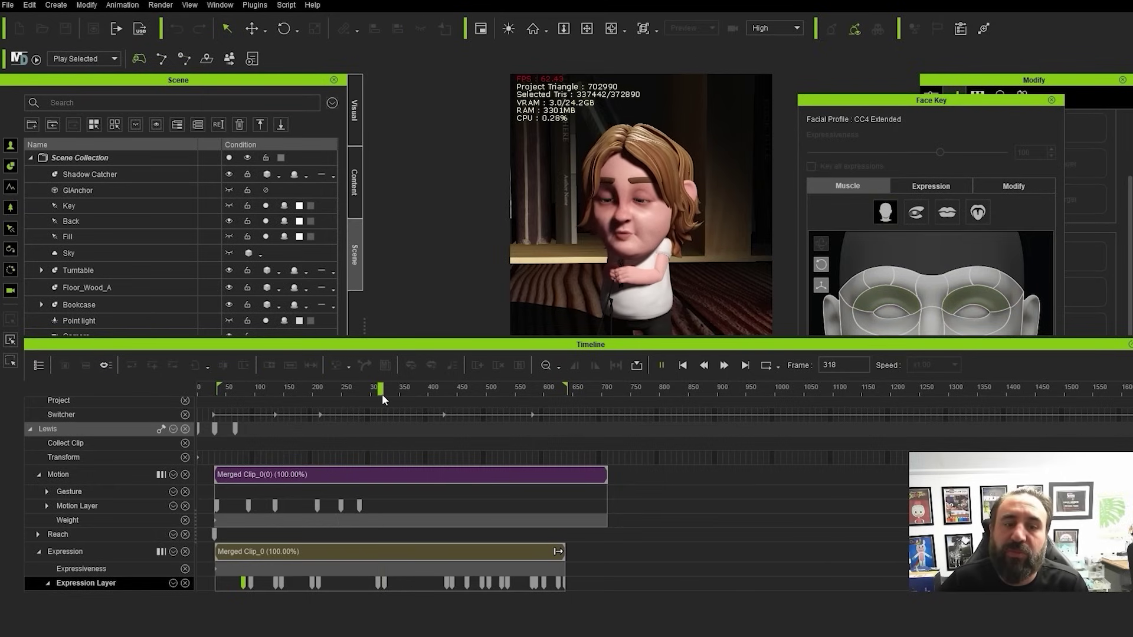
{"action": "key", "text": "space"}
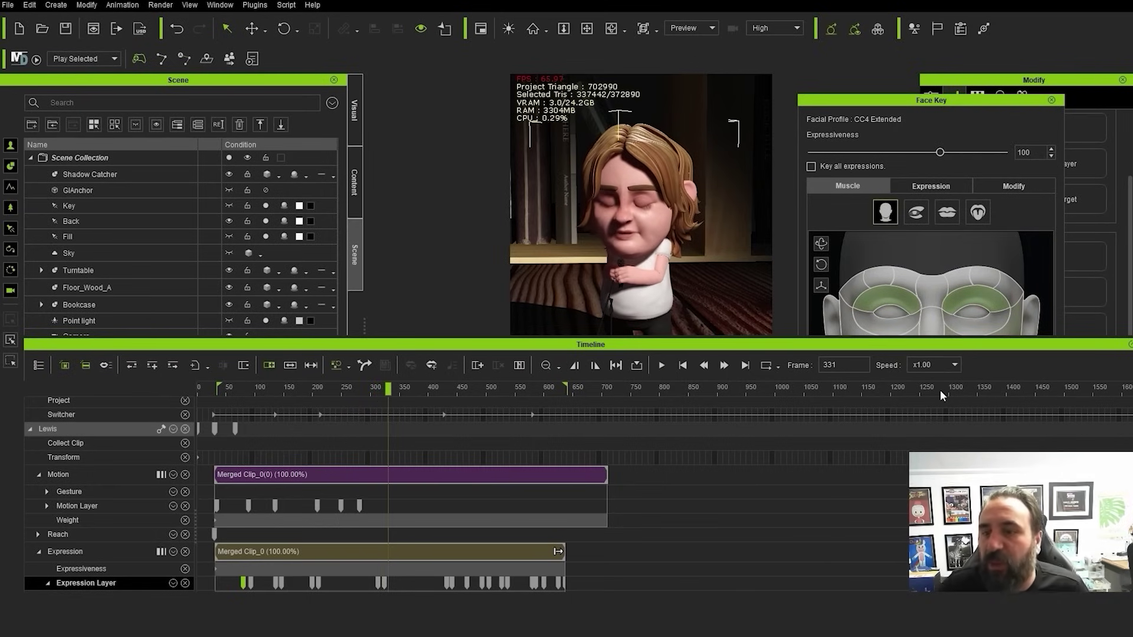
Close the timeline and the facial key editor, and delete the two existing cameras from the scene
{"action": "left_click_drag", "start_coordinate": [1010, 344], "coordinate": [921, 356]}
{"action": "left_click", "coordinate": [1053, 357]}
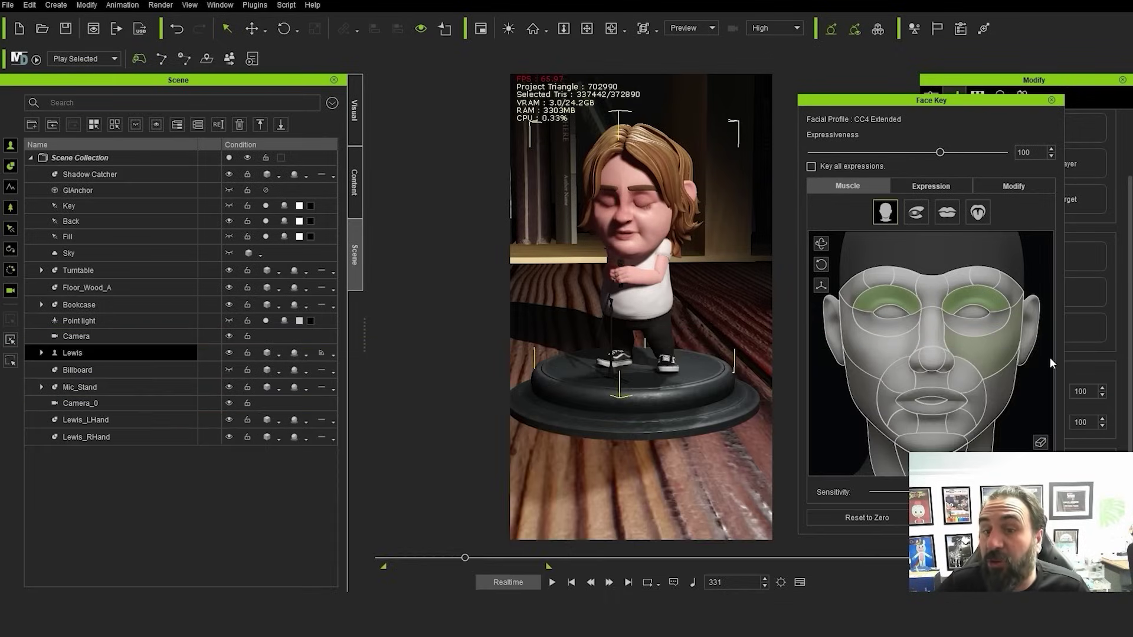
{"action": "left_click", "coordinate": [1051, 100]}
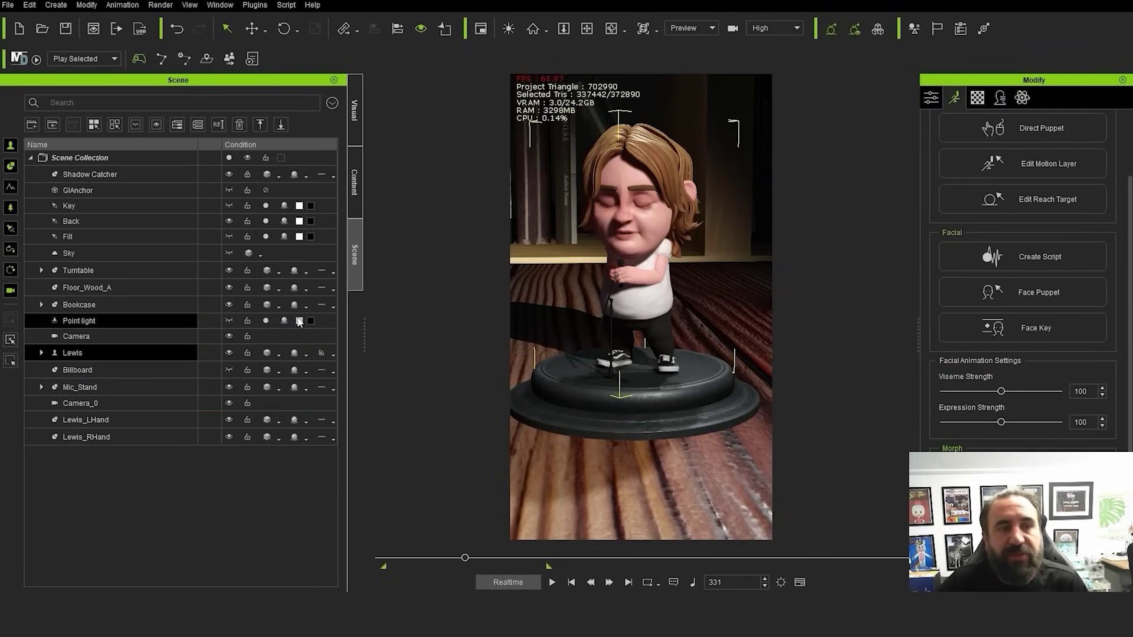
{"action": "left_click", "coordinate": [112, 410]}
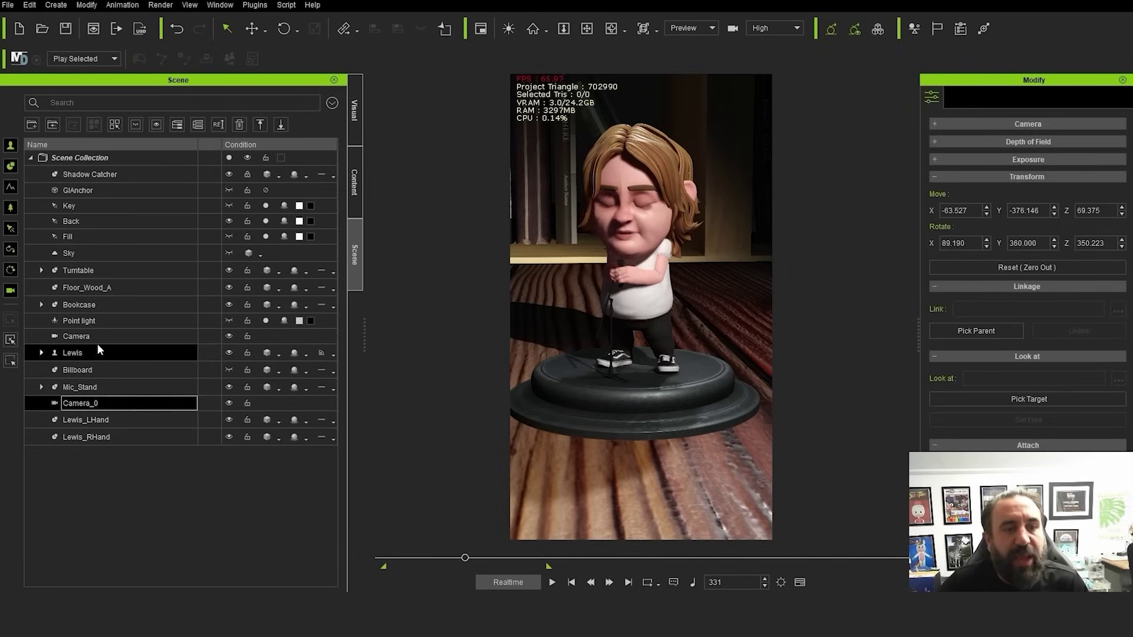
{"action": "key", "text": "Delete"}
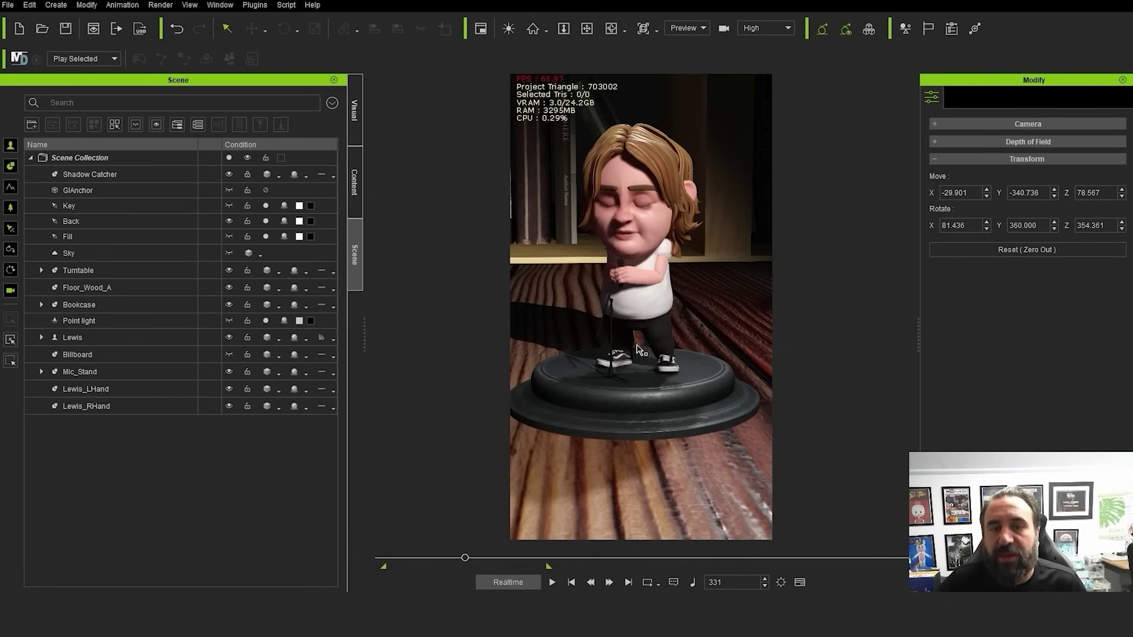
Frame the singer from a low angle and create a linear camera from that view
{"action": "right_click_drag", "start_coordinate": [617, 376], "coordinate": [634, 260]}
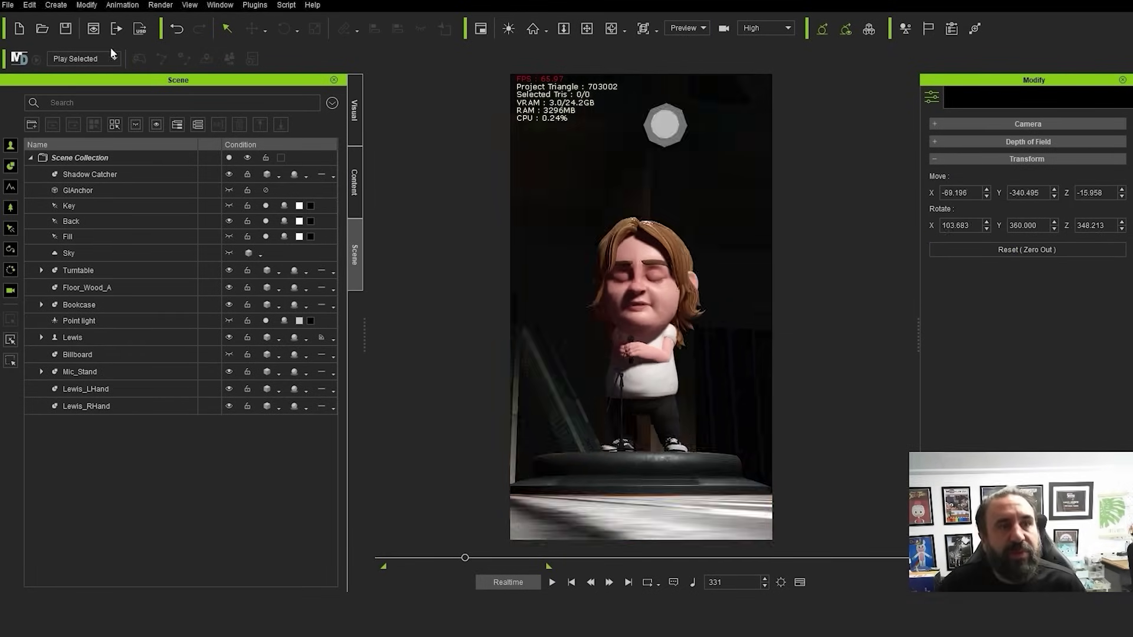
{"action": "left_click", "coordinate": [55, 5]}
{"action": "mouse_move", "coordinate": [116, 176]}
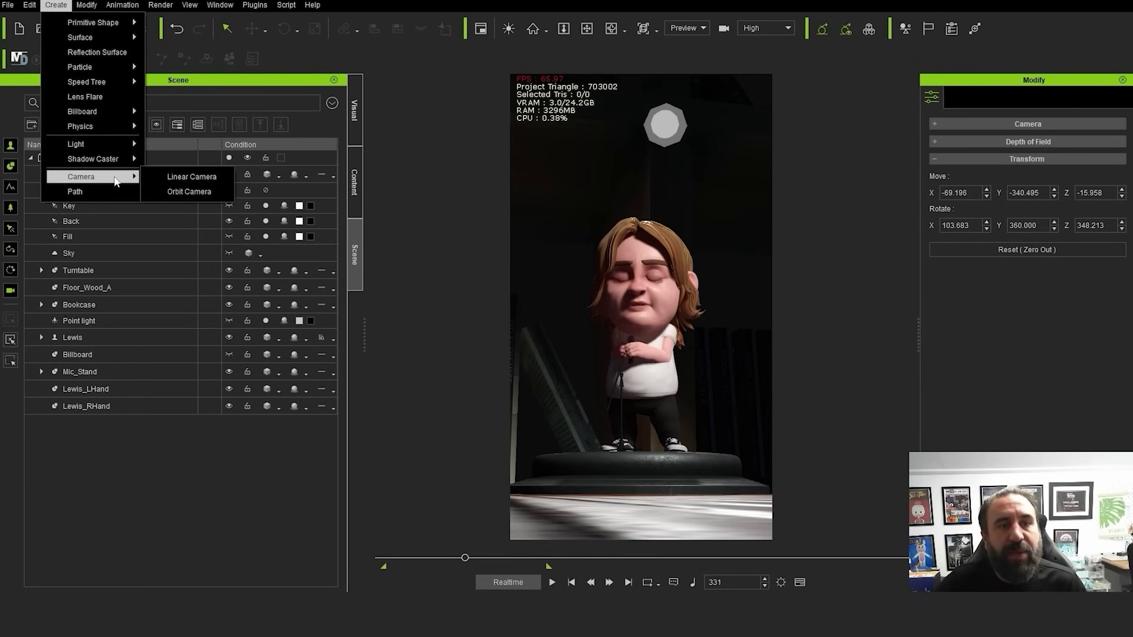
{"action": "left_click", "coordinate": [182, 177]}
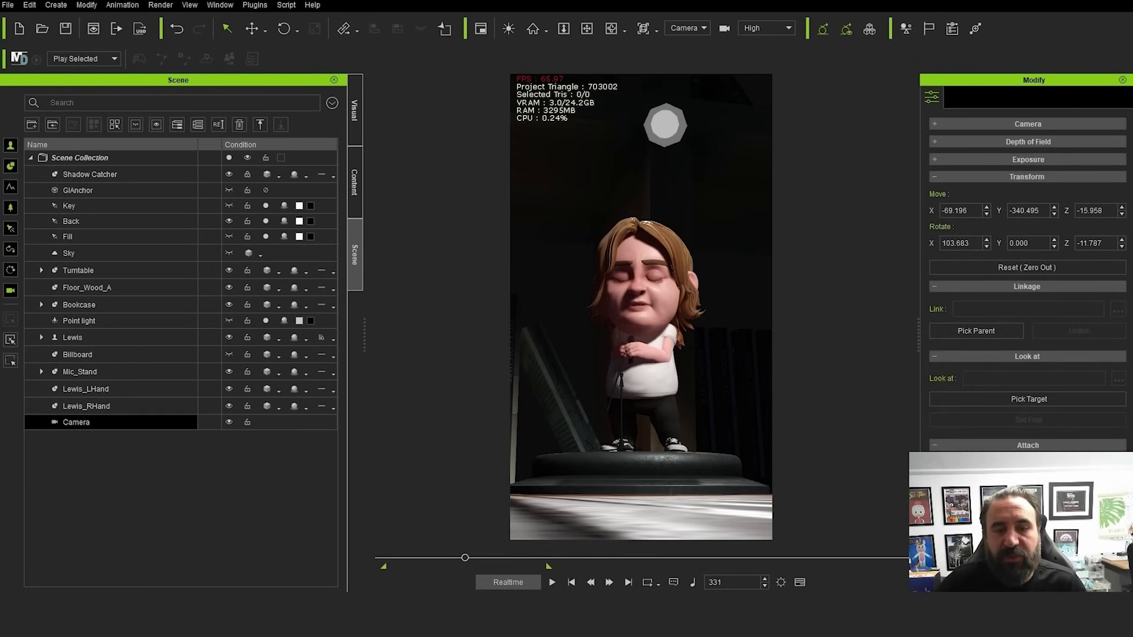
Add a camera switch key for the new camera near frame 33 on the project's Switcher track
{"action": "left_click", "coordinate": [631, 319]}
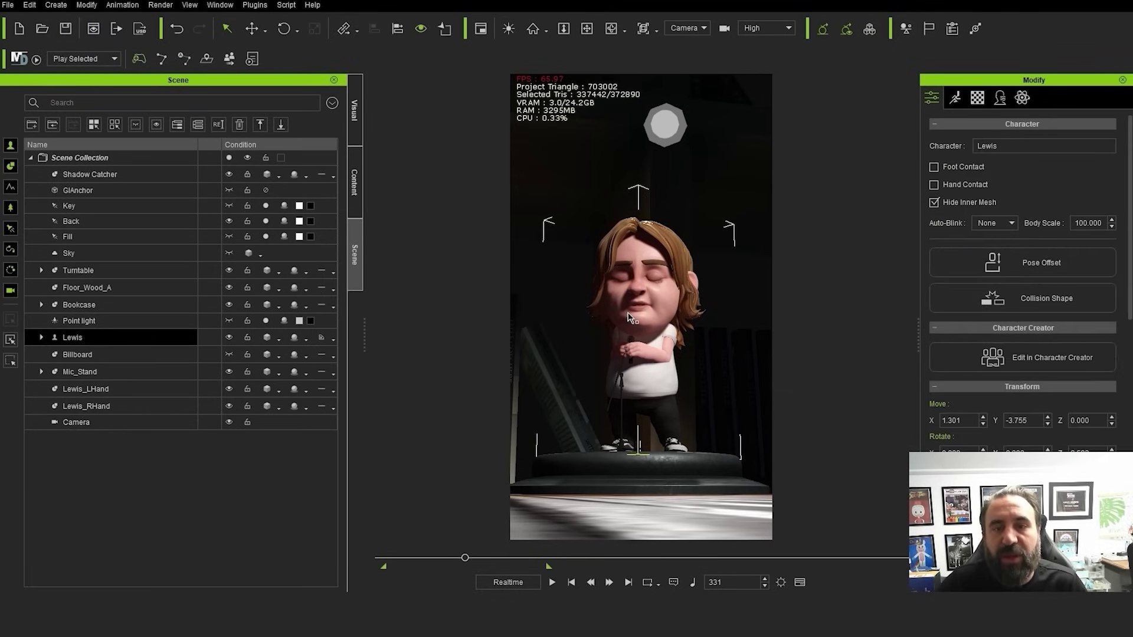
{"action": "key", "text": "F3"}
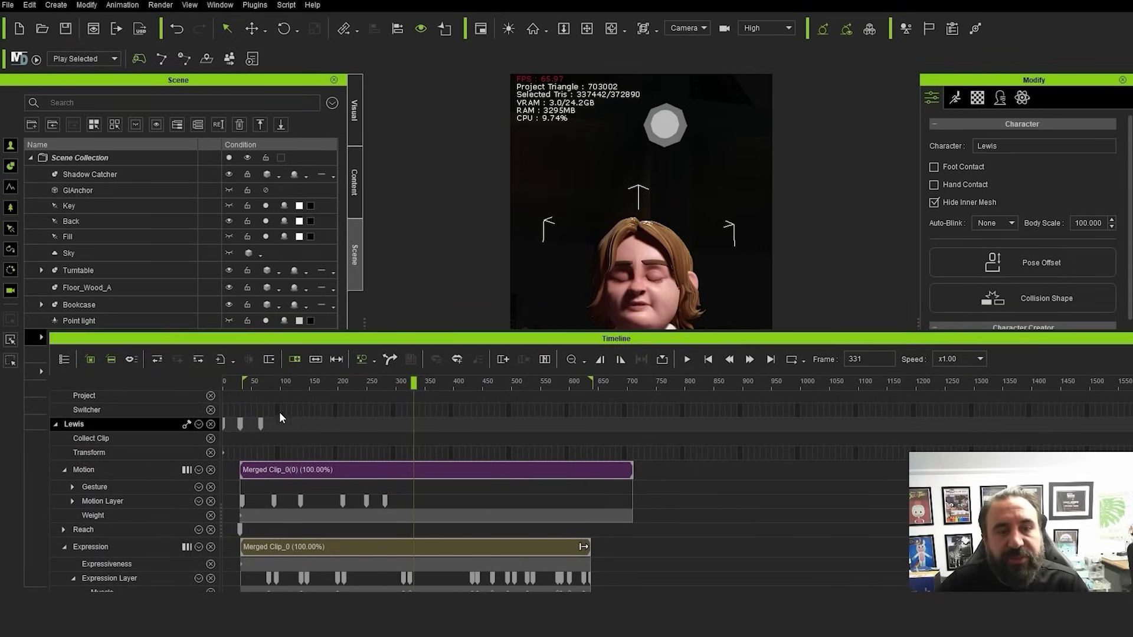
{"action": "left_click", "coordinate": [242, 408]}
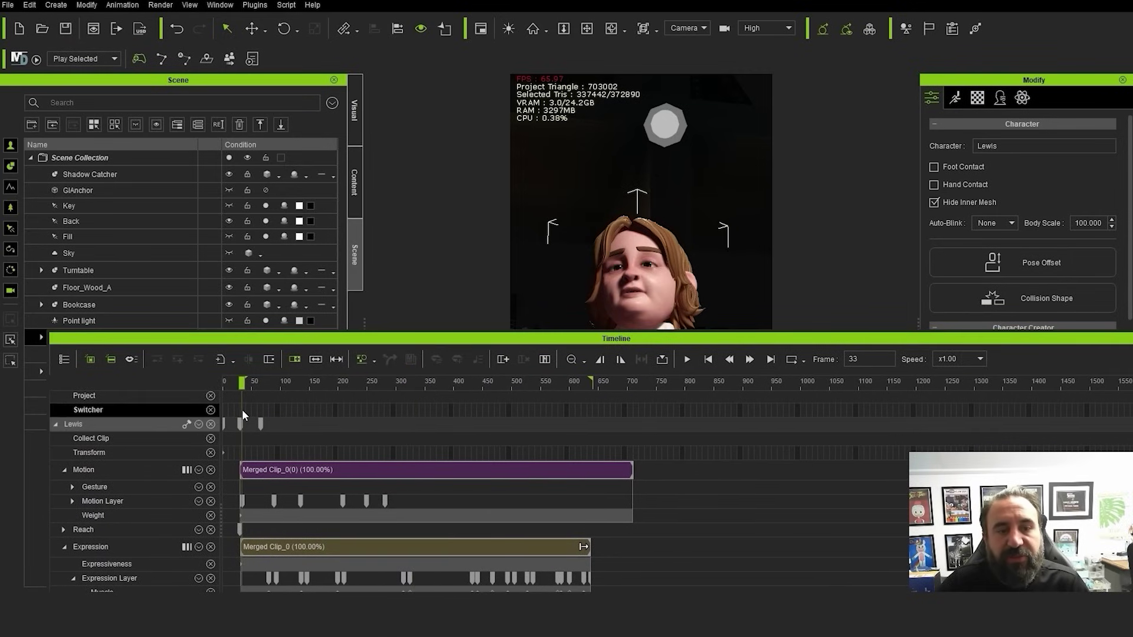
{"action": "right_click", "coordinate": [242, 410]}
{"action": "mouse_move", "coordinate": [319, 501]}
{"action": "left_click", "coordinate": [401, 505]}
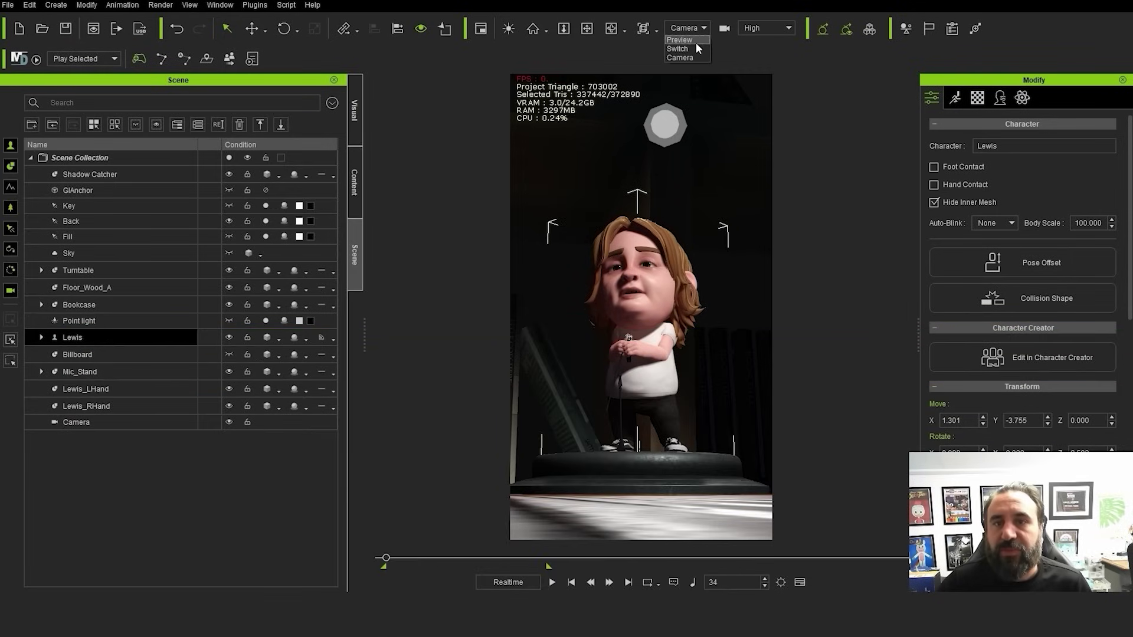
Return to the Preview view, frame the singer from the opposite front side, and create a second linear camera there
{"action": "left_click", "coordinate": [696, 42]}
{"action": "left_click_drag", "start_coordinate": [617, 253], "coordinate": [631, 291], "text": "alt"}
{"action": "middle_click_drag", "start_coordinate": [632, 290], "coordinate": [640, 237]}
{"action": "left_click_drag", "start_coordinate": [640, 237], "coordinate": [706, 338], "text": "alt"}
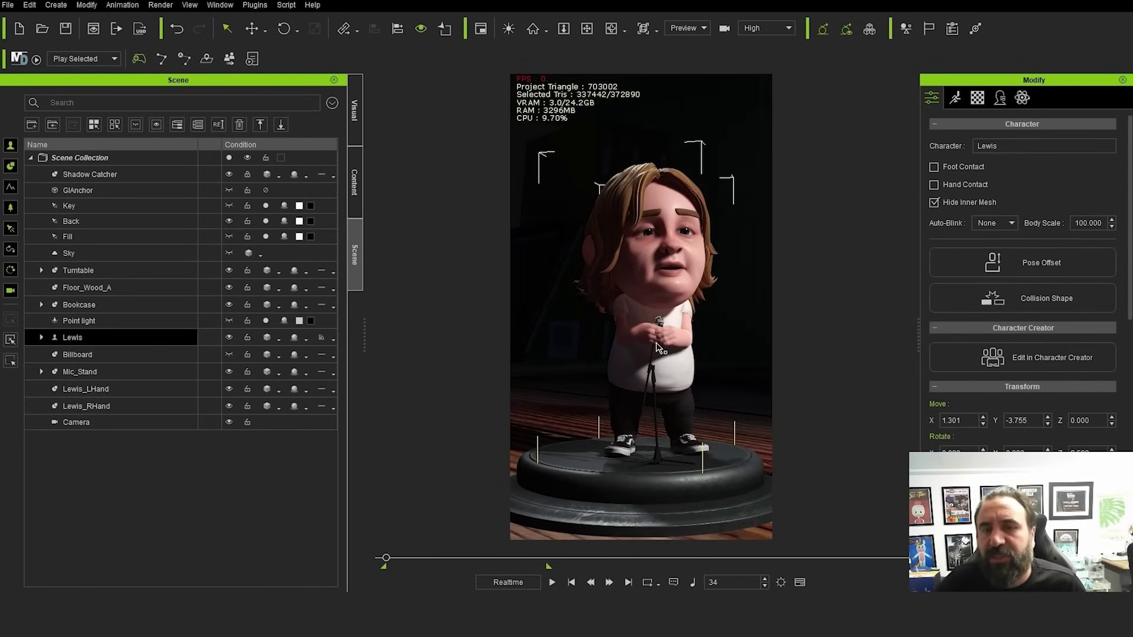
{"action": "mouse_move", "coordinate": [658, 348]}
{"action": "left_mouse_down", "text": "alt"}
{"action": "mouse_move", "coordinate": [678, 354]}
{"action": "mouse_move", "coordinate": [665, 359]}
{"action": "left_mouse_up", "text": "alt"}
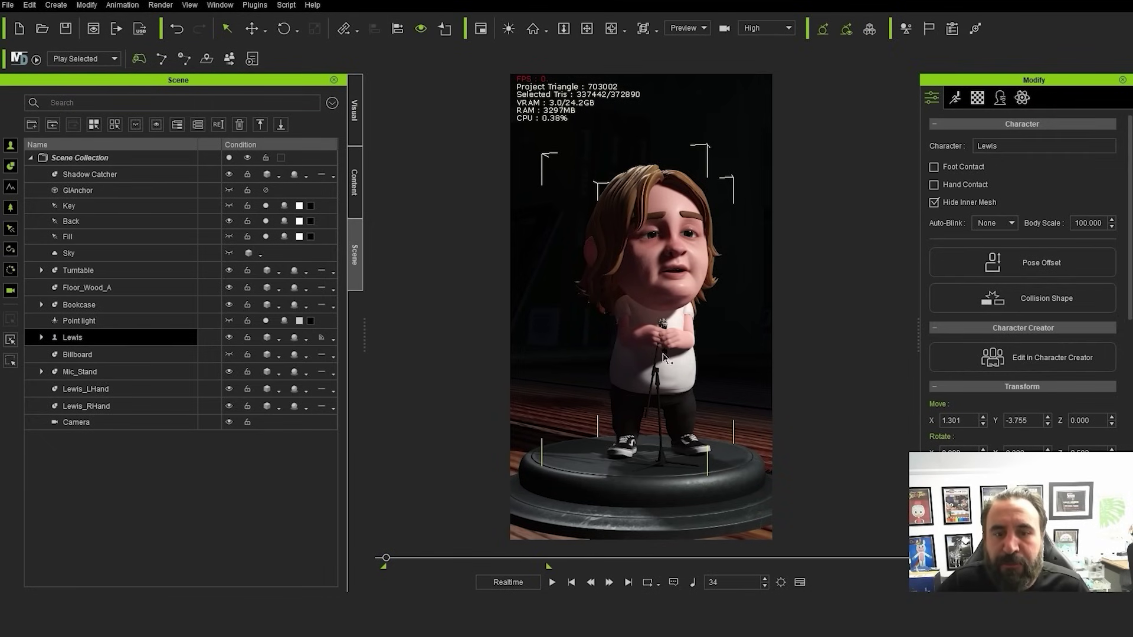
{"action": "left_click", "coordinate": [56, 4]}
{"action": "mouse_move", "coordinate": [89, 176]}
{"action": "left_click", "coordinate": [189, 180]}
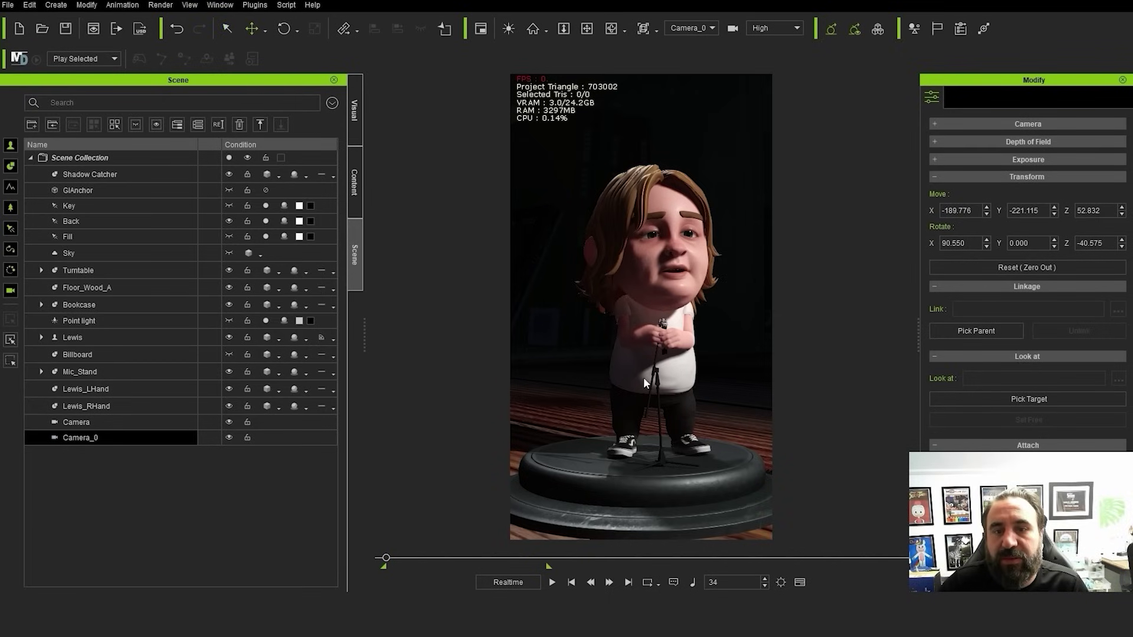
Animate the second camera from its close view at frame 34 around to a wider side view at frame 633, and play the move
{"action": "middle_click_drag", "start_coordinate": [643, 378], "coordinate": [641, 378]}
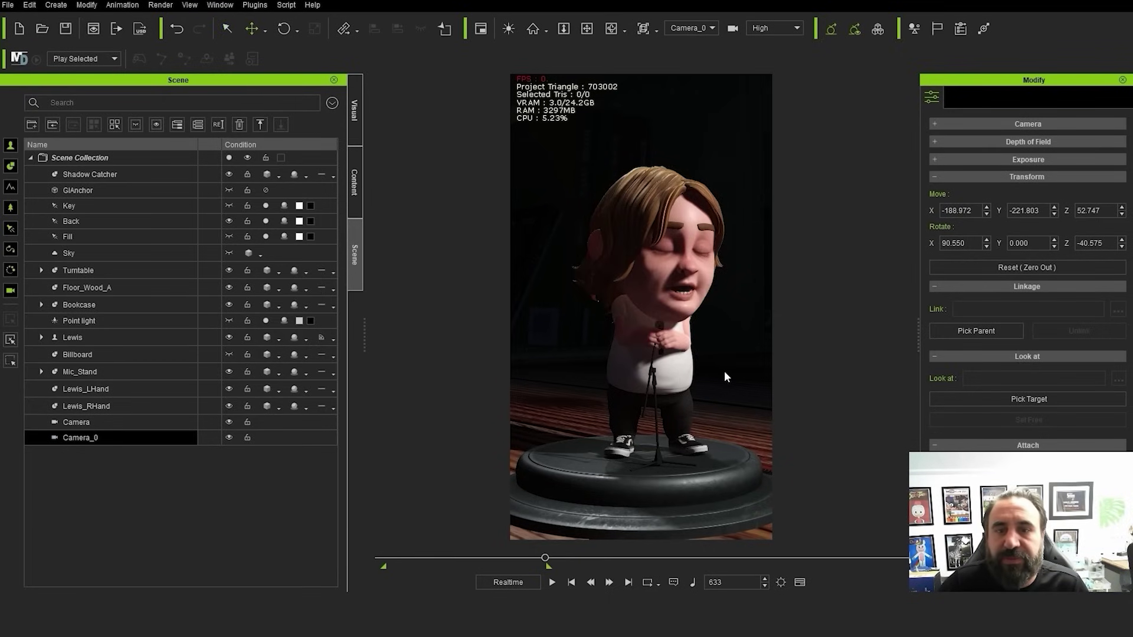
{"action": "right_click_drag", "start_coordinate": [724, 377], "coordinate": [426, 371]}
{"action": "middle_click_drag", "start_coordinate": [574, 378], "coordinate": [584, 381]}
{"action": "scroll", "coordinate": [588, 382], "scroll_direction": "down", "scroll_amount": 5}
{"action": "scroll", "coordinate": [589, 383], "scroll_direction": "up", "scroll_amount": 3}
{"action": "scroll", "coordinate": [587, 382], "scroll_direction": "down", "scroll_amount": 3}
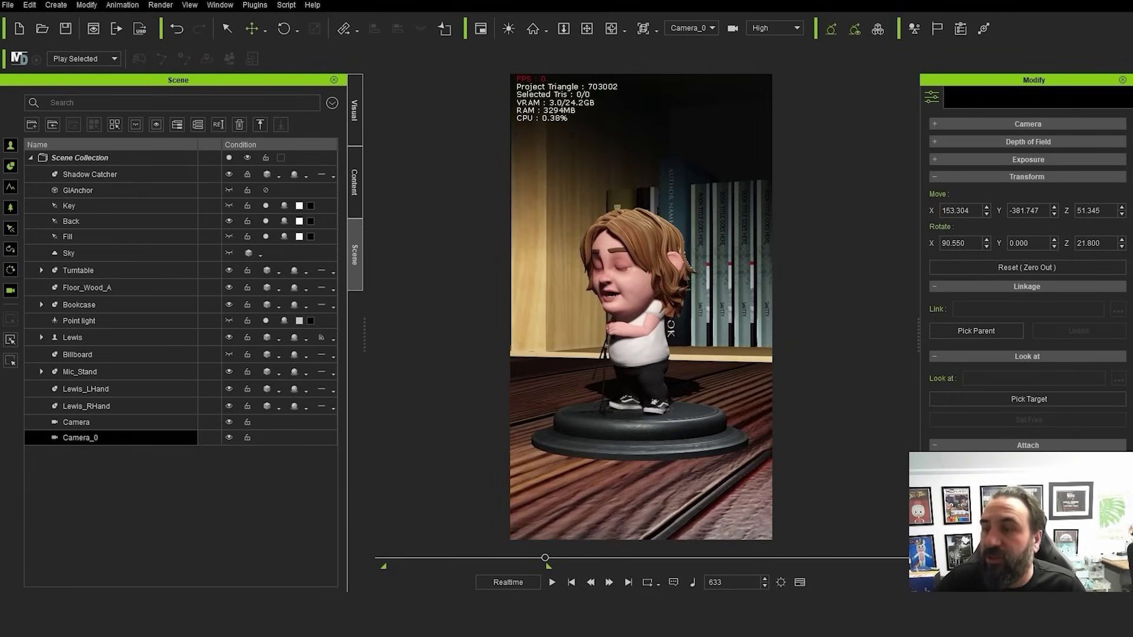
{"action": "key", "text": "space"}
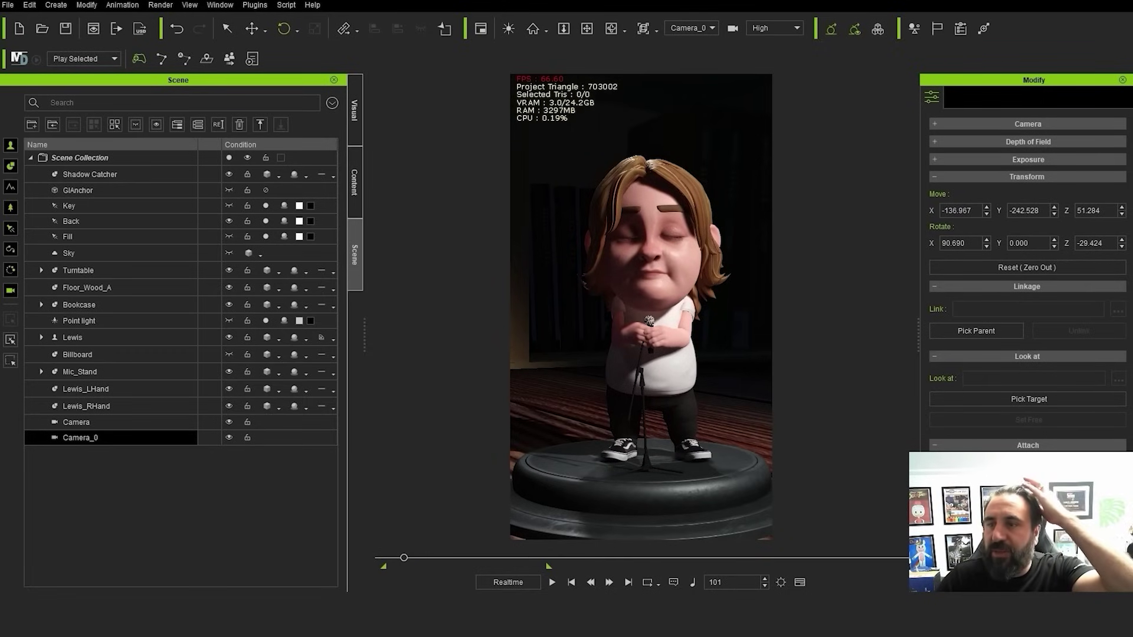
Show the project's Switcher track, return to frame 33, and set the viewport to the Switch camera view
{"action": "key", "text": "F3"}
{"action": "left_click", "coordinate": [75, 481]}
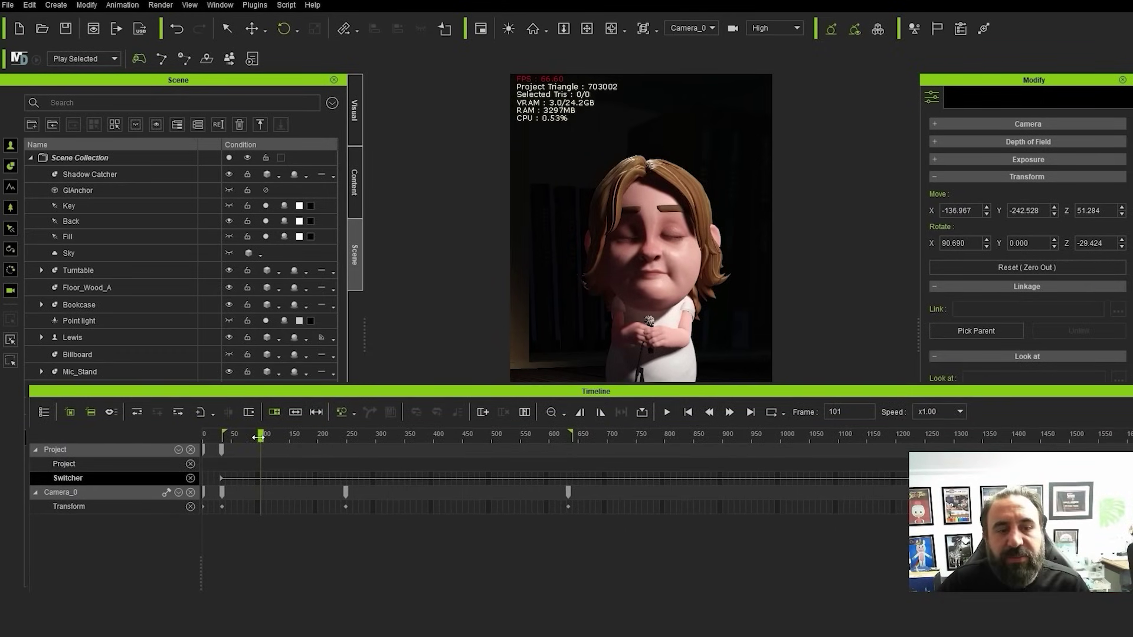
{"action": "left_click_drag", "start_coordinate": [258, 437], "coordinate": [222, 484]}
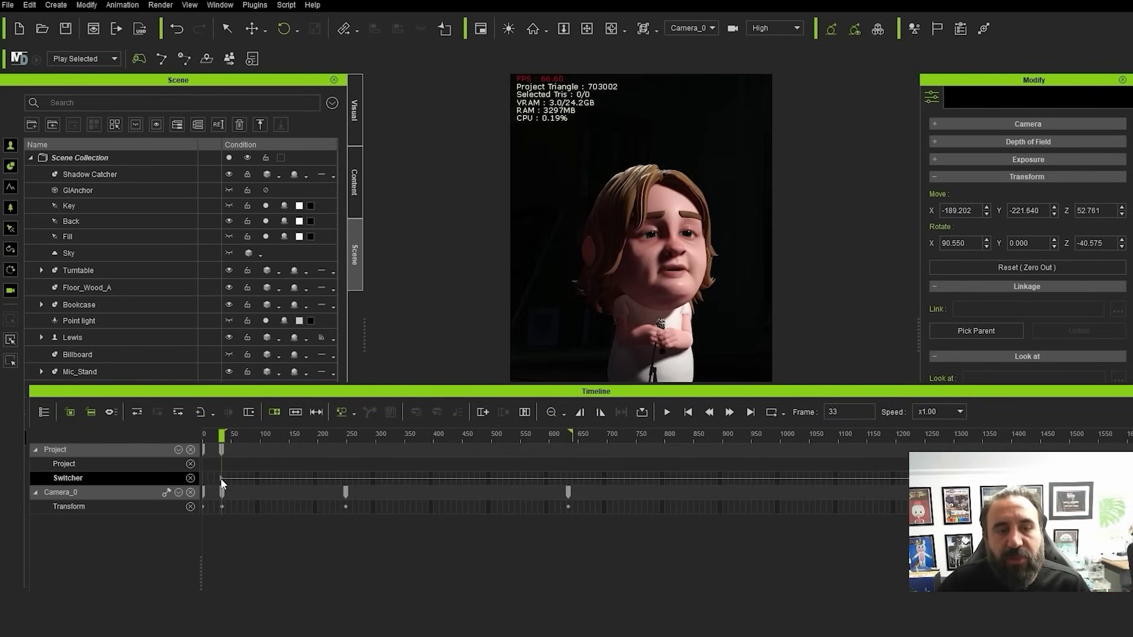
{"action": "left_click", "coordinate": [689, 48]}
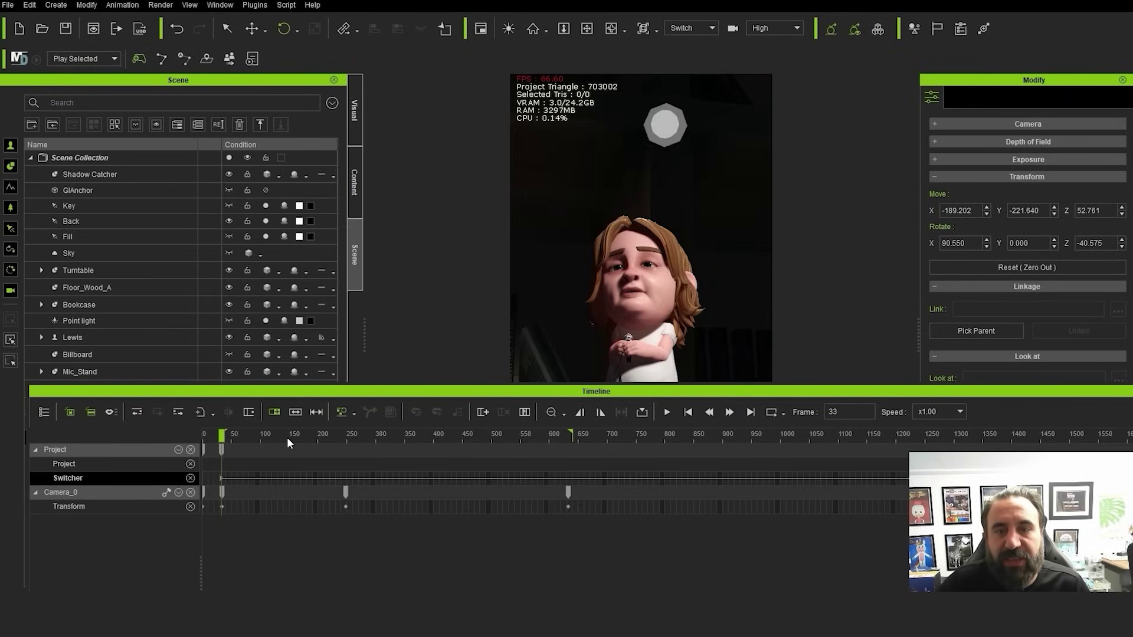
Play to frame 101 and add a Switcher key there that cuts to Camera_0
{"action": "key", "text": "space"}
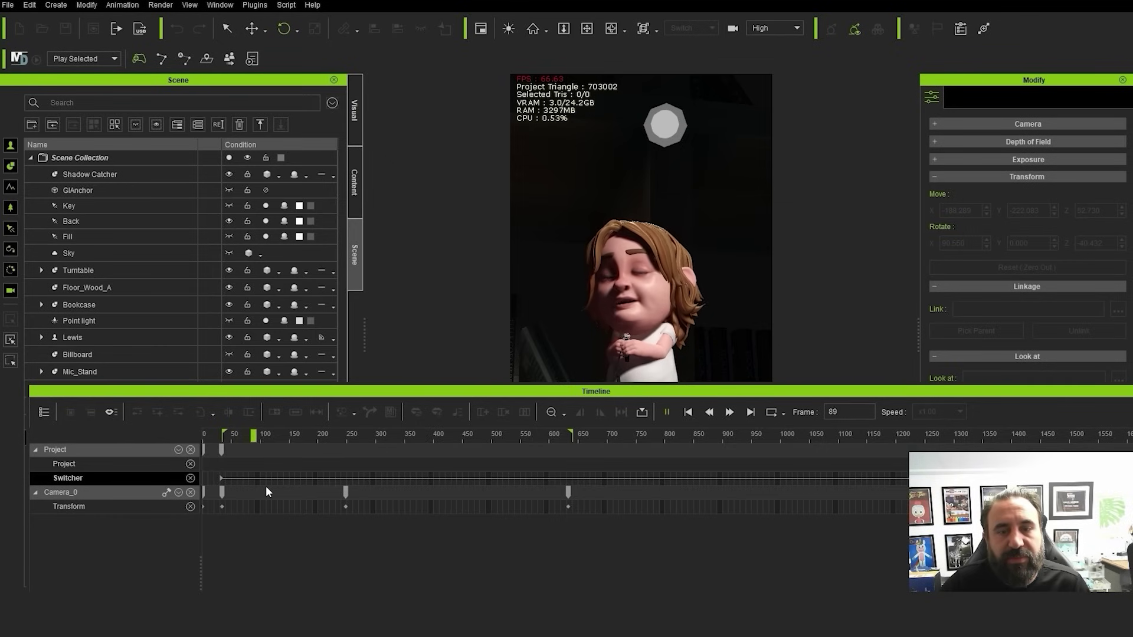
{"action": "key", "text": "space"}
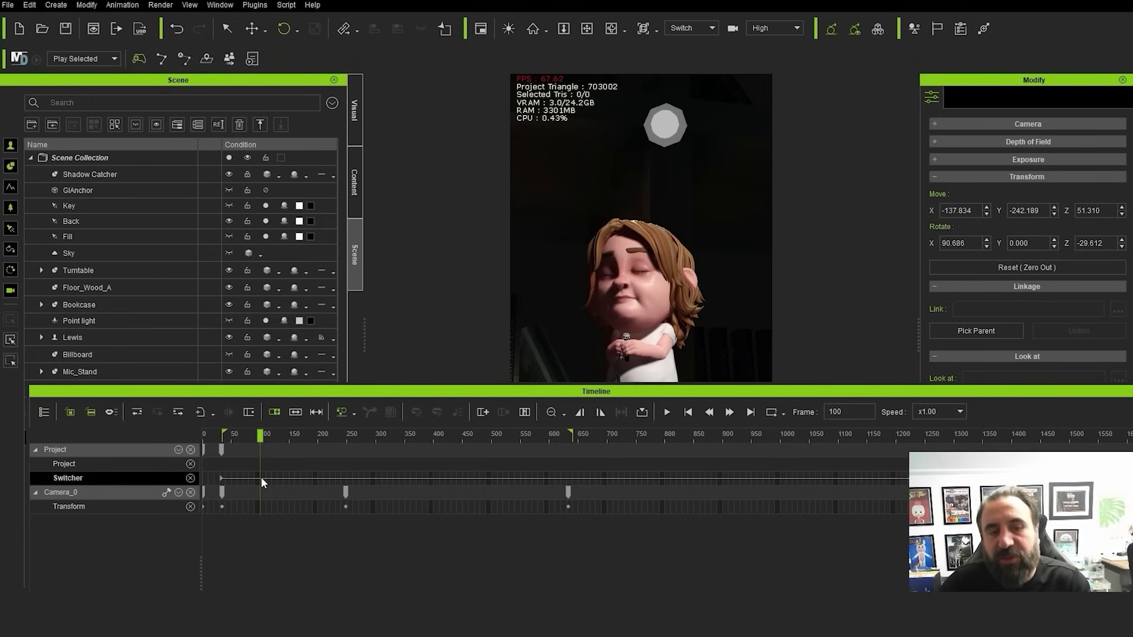
{"action": "right_click", "coordinate": [261, 479]}
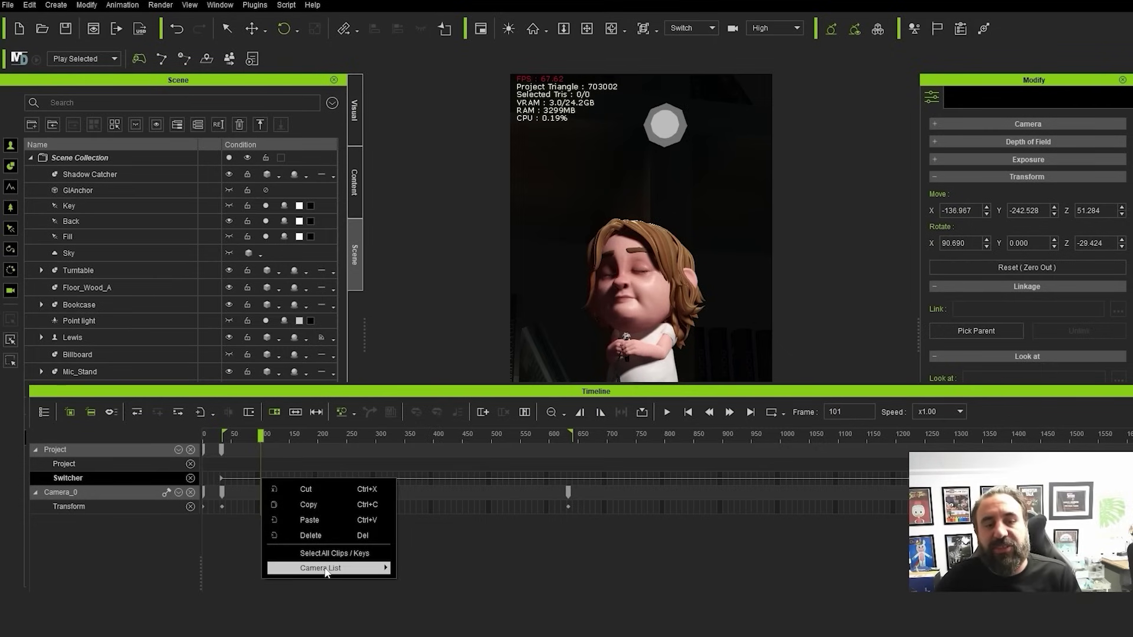
{"action": "mouse_move", "coordinate": [325, 569]}
{"action": "left_click", "coordinate": [445, 584]}
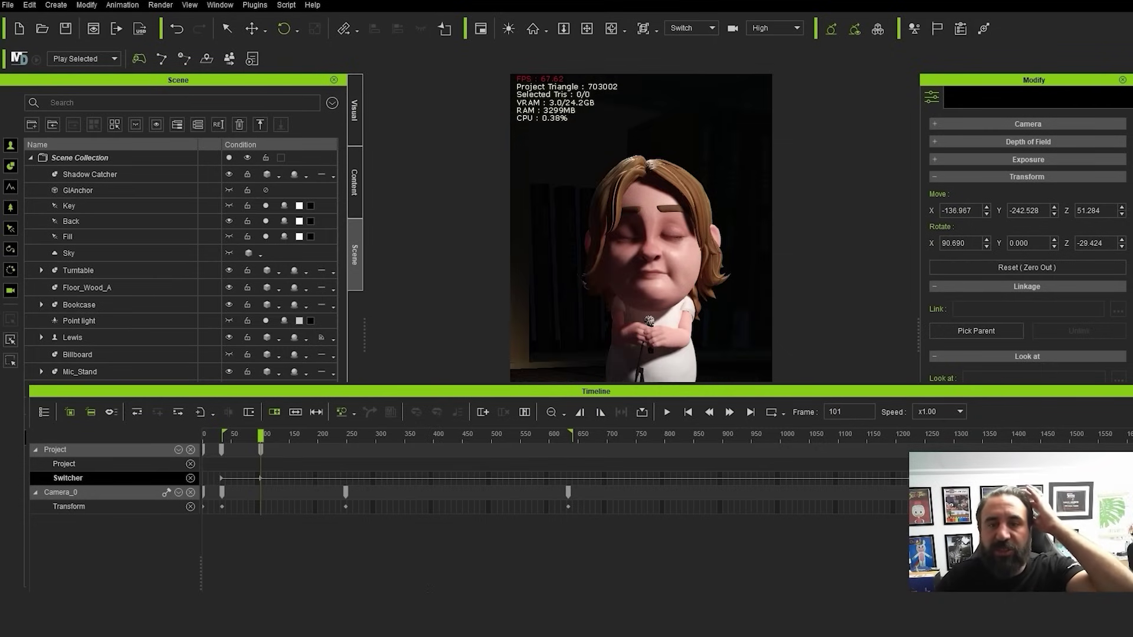
Add a Switcher key at frame 211 that cuts back to the first camera, and play the camera cuts from near frame 36
{"action": "key", "text": "space"}
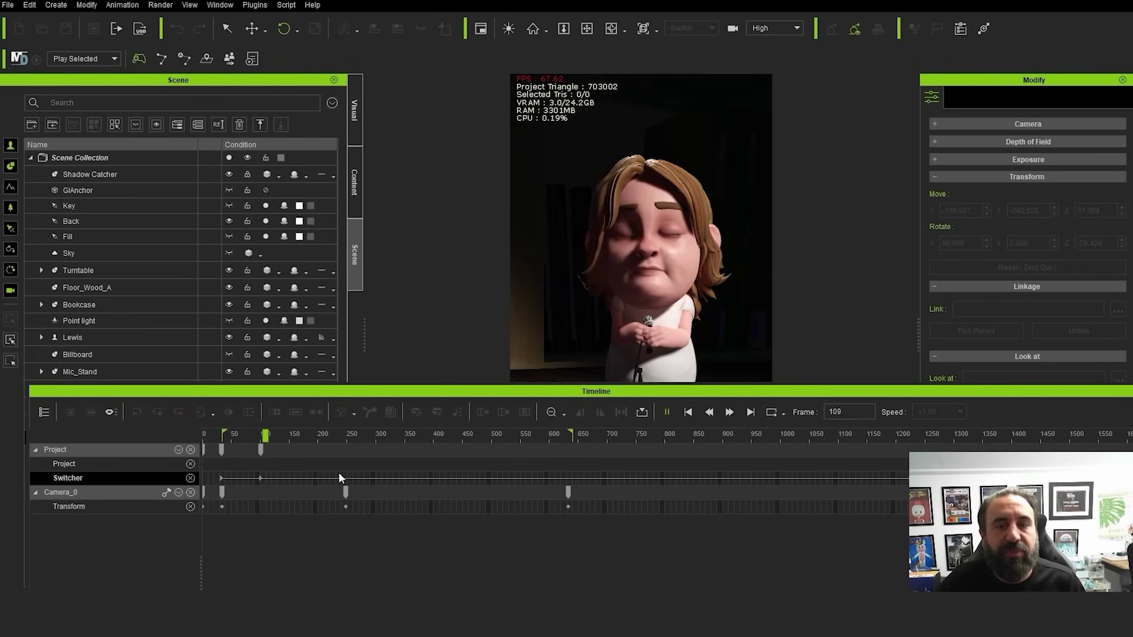
{"action": "right_click", "coordinate": [342, 479]}
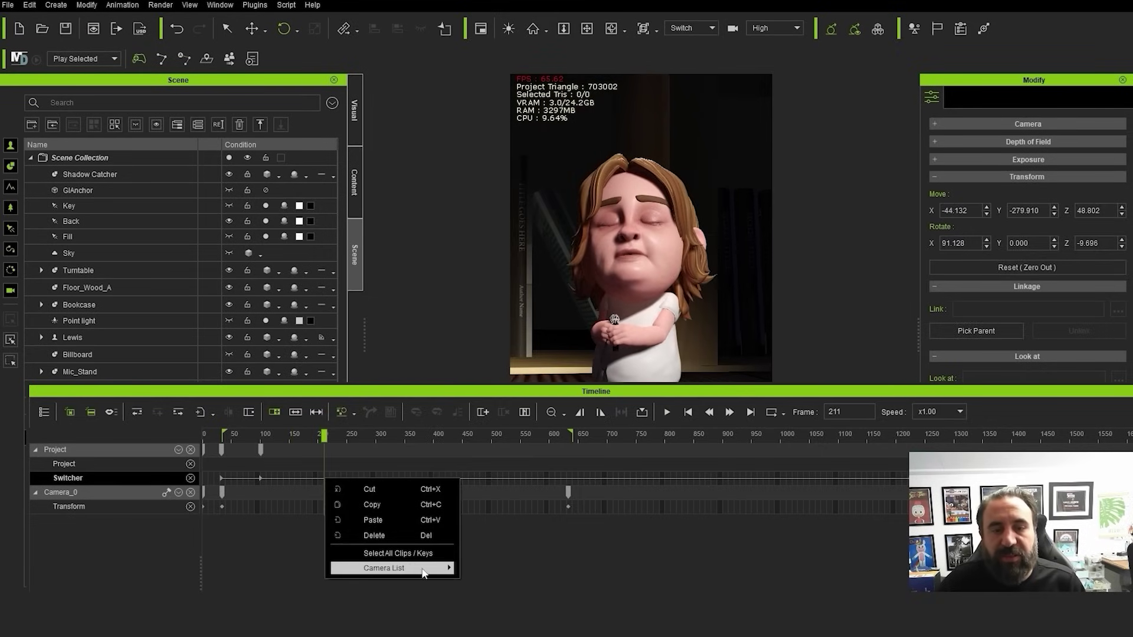
{"action": "mouse_move", "coordinate": [406, 567]}
{"action": "left_click", "coordinate": [507, 585]}
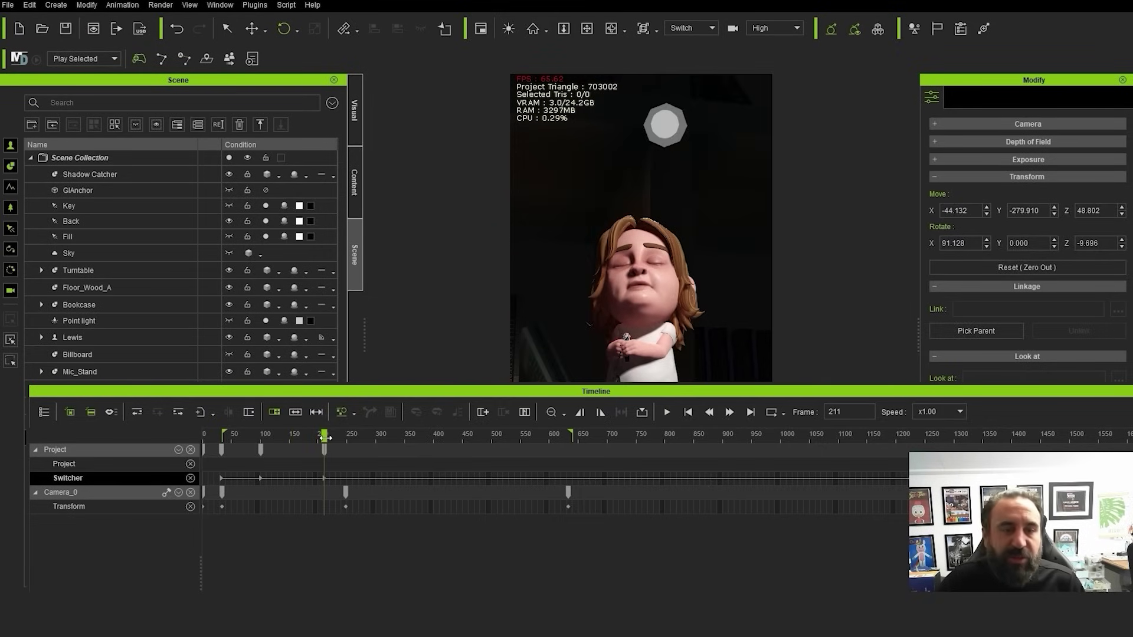
{"action": "left_click_drag", "start_coordinate": [328, 438], "coordinate": [222, 446]}
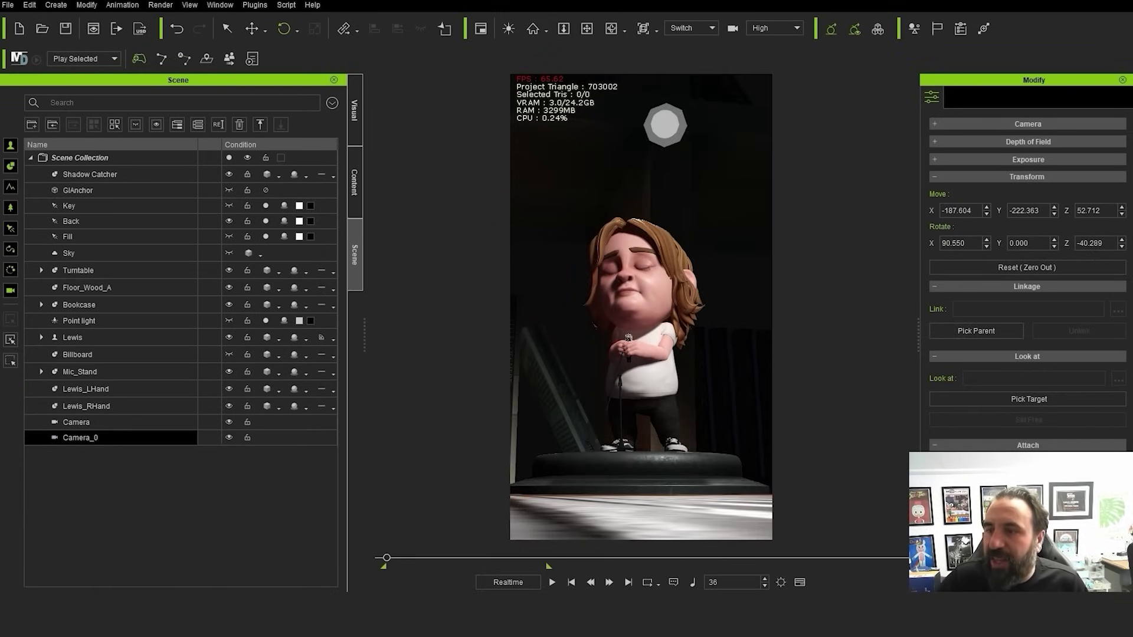
{"action": "key", "text": "space"}
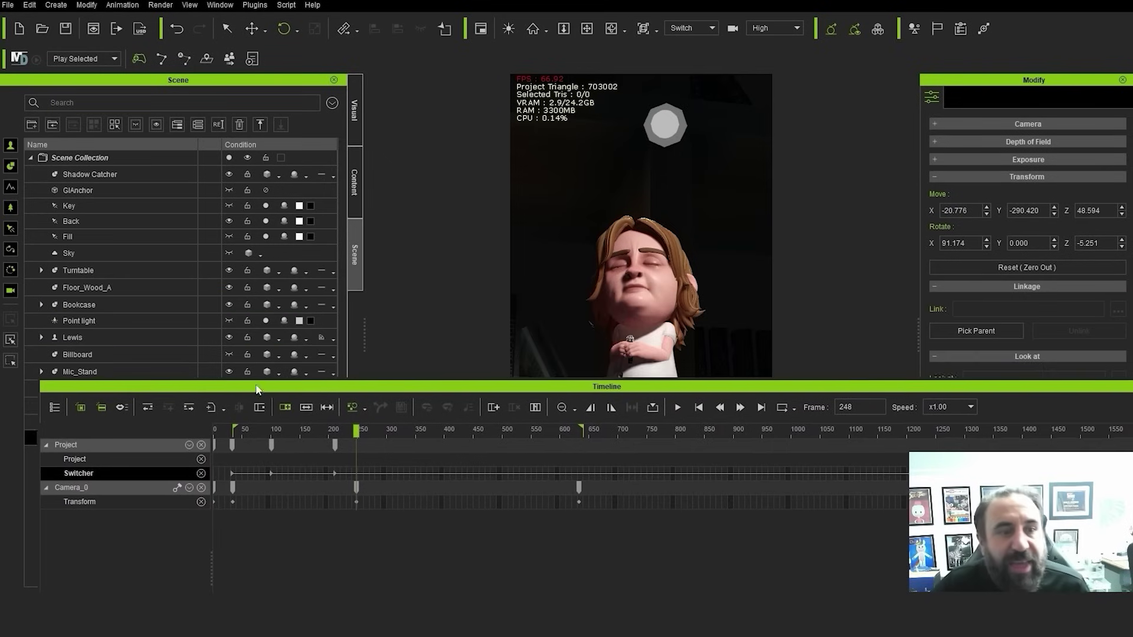
Open the video render settings and examine the format, frame rate, output size, render quality and export range
{"action": "left_click", "coordinate": [160, 4]}
{"action": "left_click", "coordinate": [264, 39]}
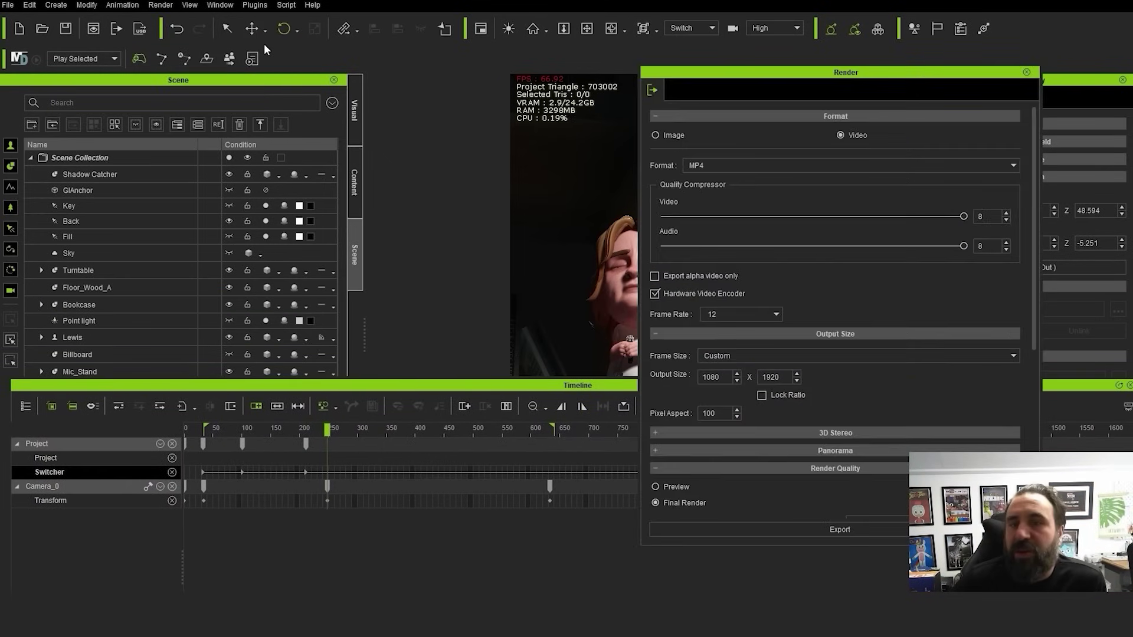
{"action": "left_click_drag", "start_coordinate": [1034, 334], "coordinate": [1036, 449]}
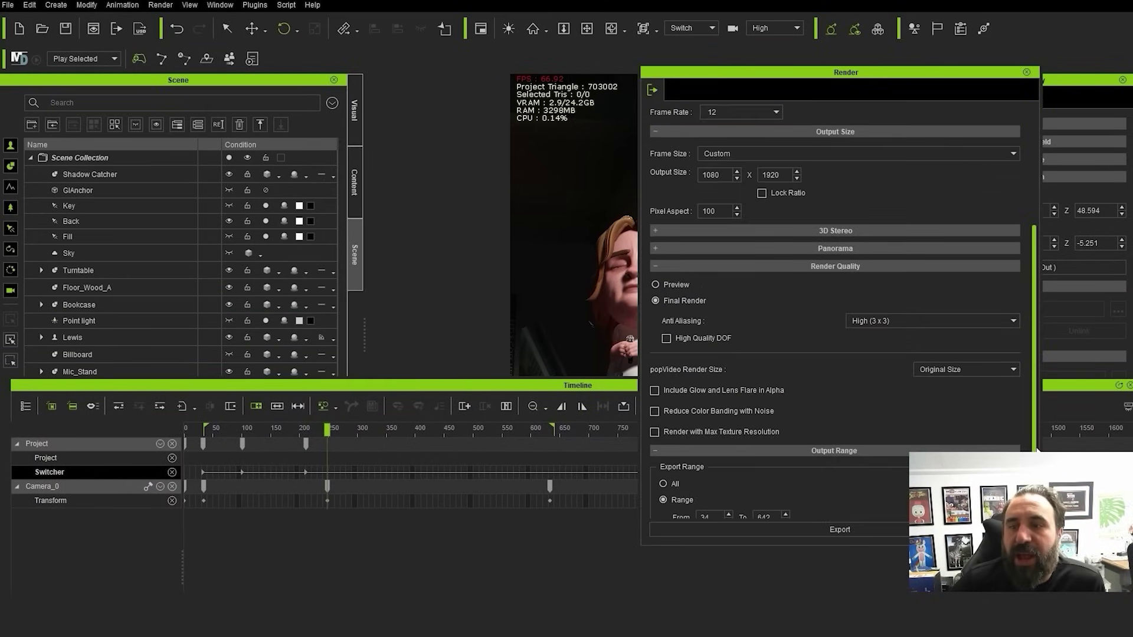
{"action": "scroll", "coordinate": [1024, 259], "scroll_direction": "up", "scroll_amount": 4}
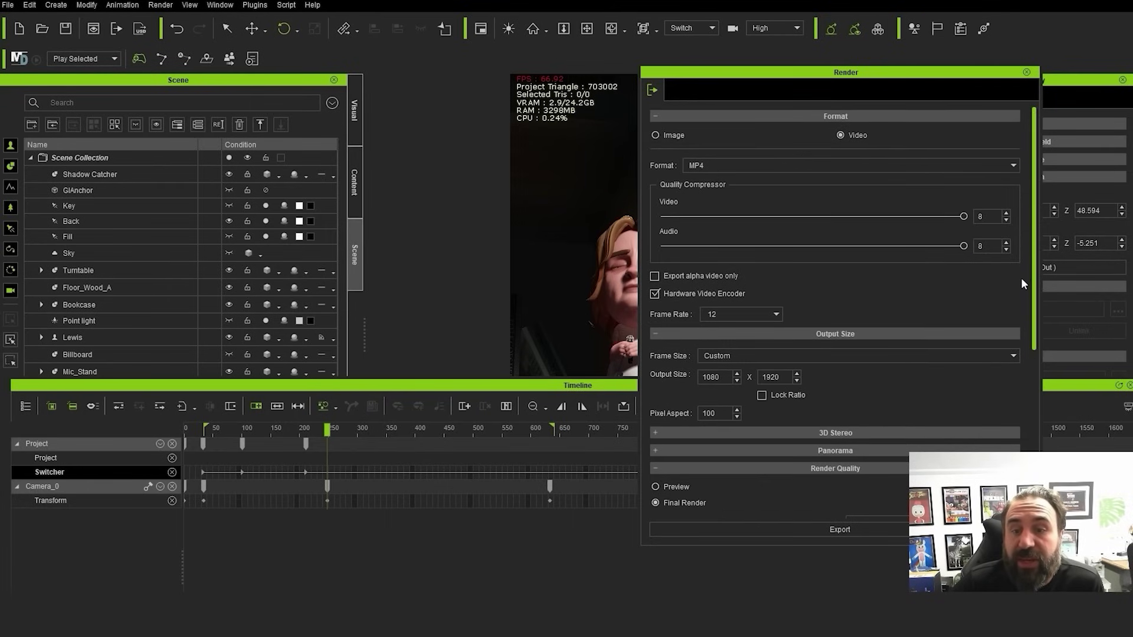
{"action": "scroll", "coordinate": [1024, 322], "scroll_direction": "down", "scroll_amount": 4}
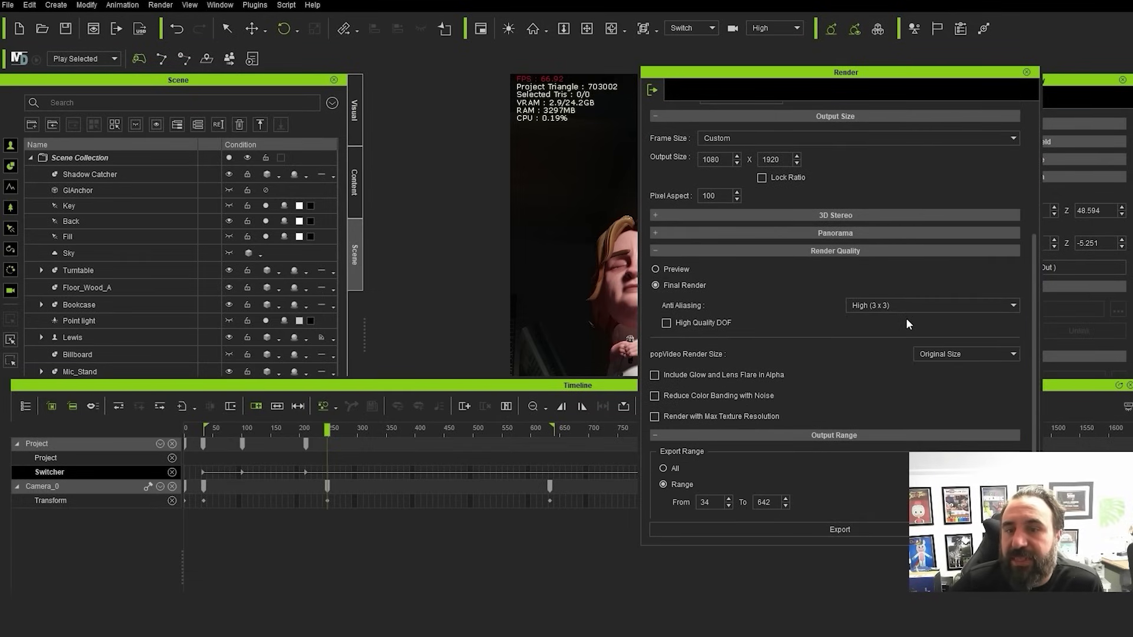
{"action": "scroll", "coordinate": [897, 394], "scroll_direction": "down", "scroll_amount": 2}
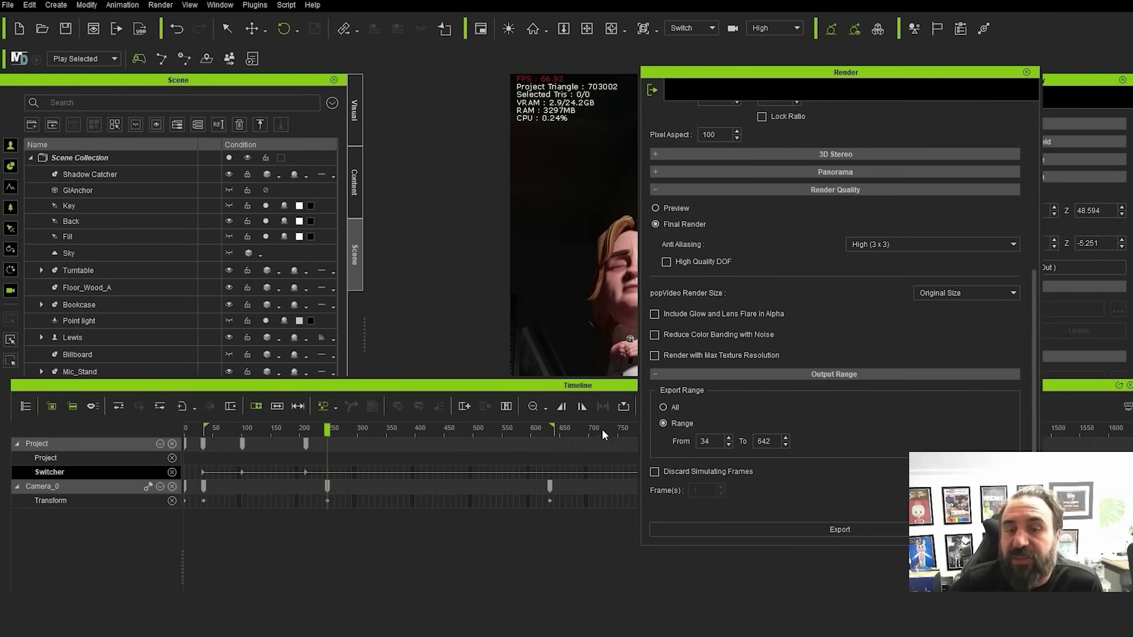